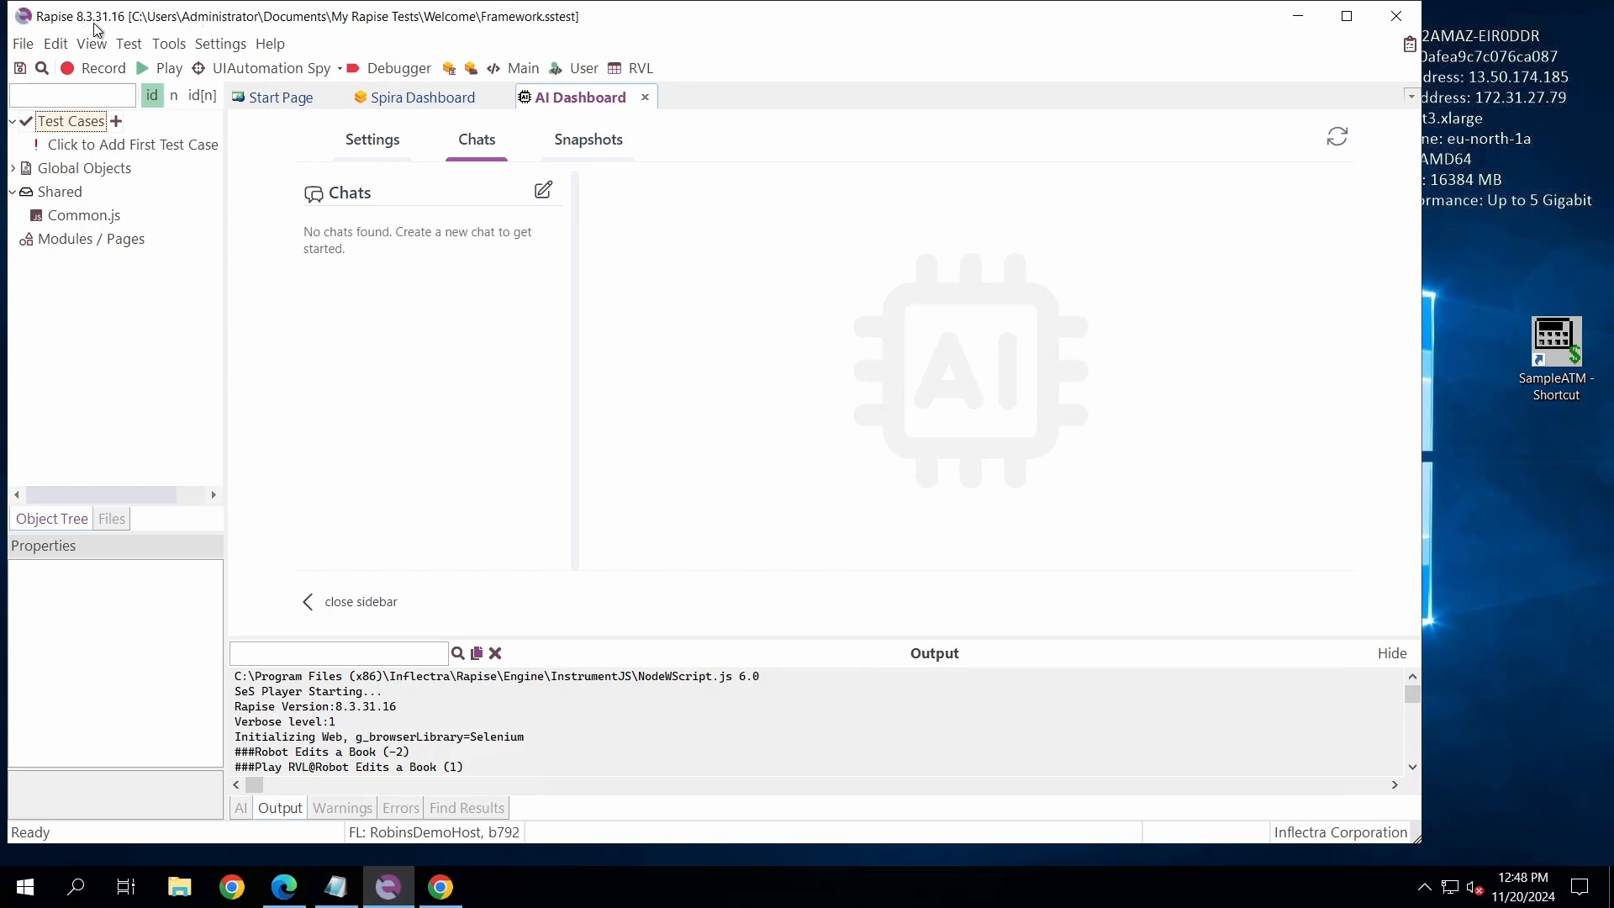
- Create a web test framework named FWAiRobotConfig with the Selenium - Chrome web profile
{"action": "left_click", "coordinate": [23, 44]}
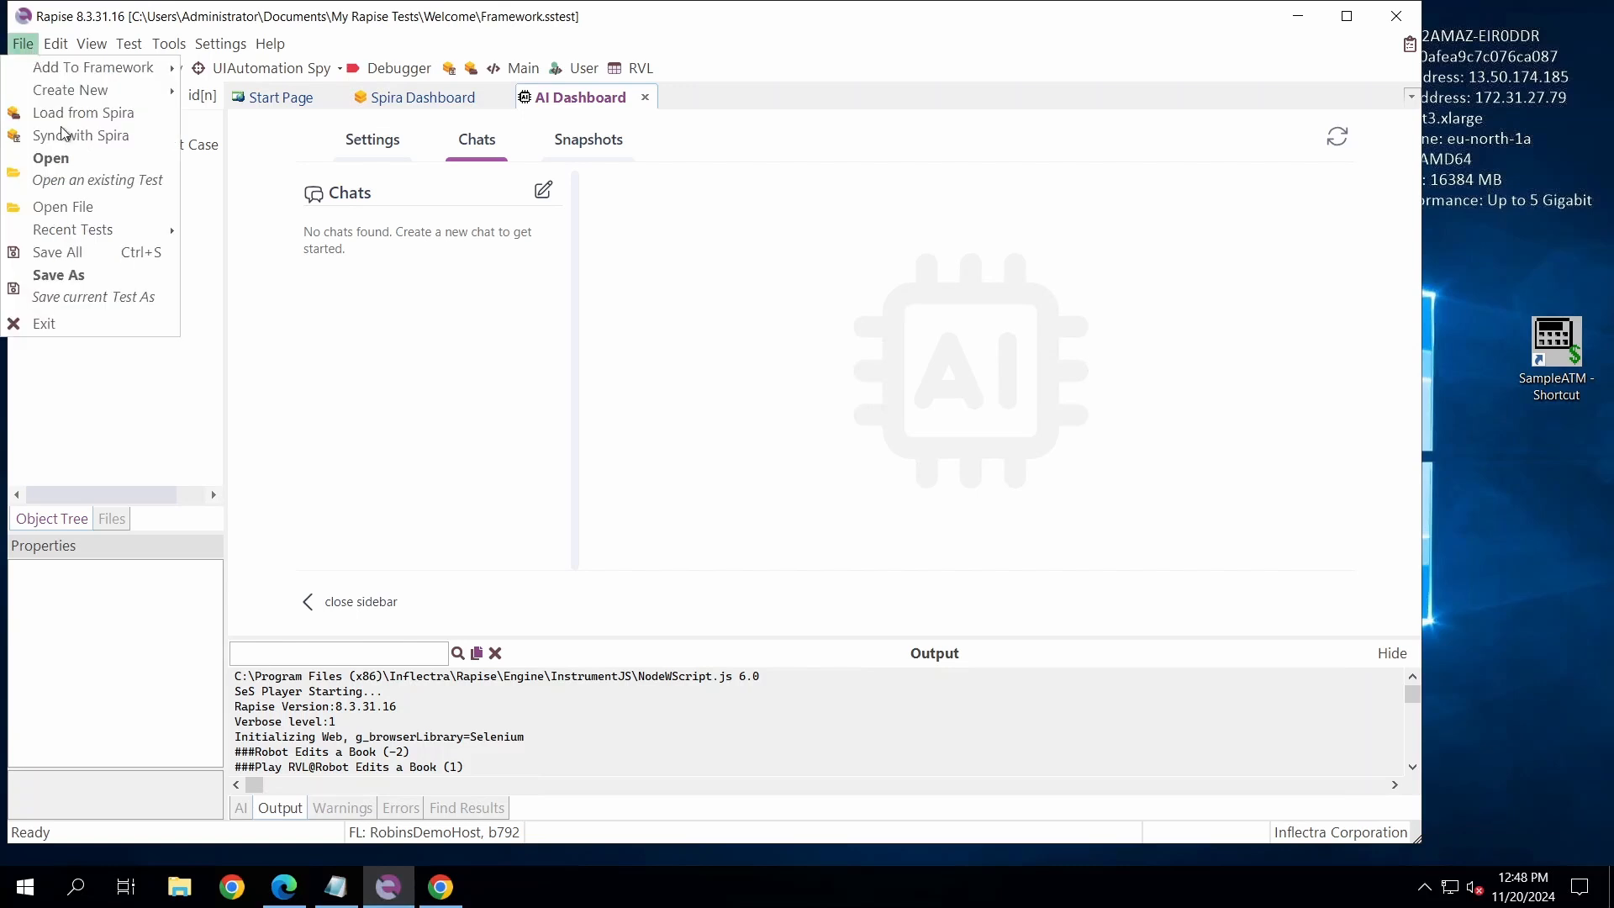
{"action": "mouse_move", "coordinate": [94, 91]}
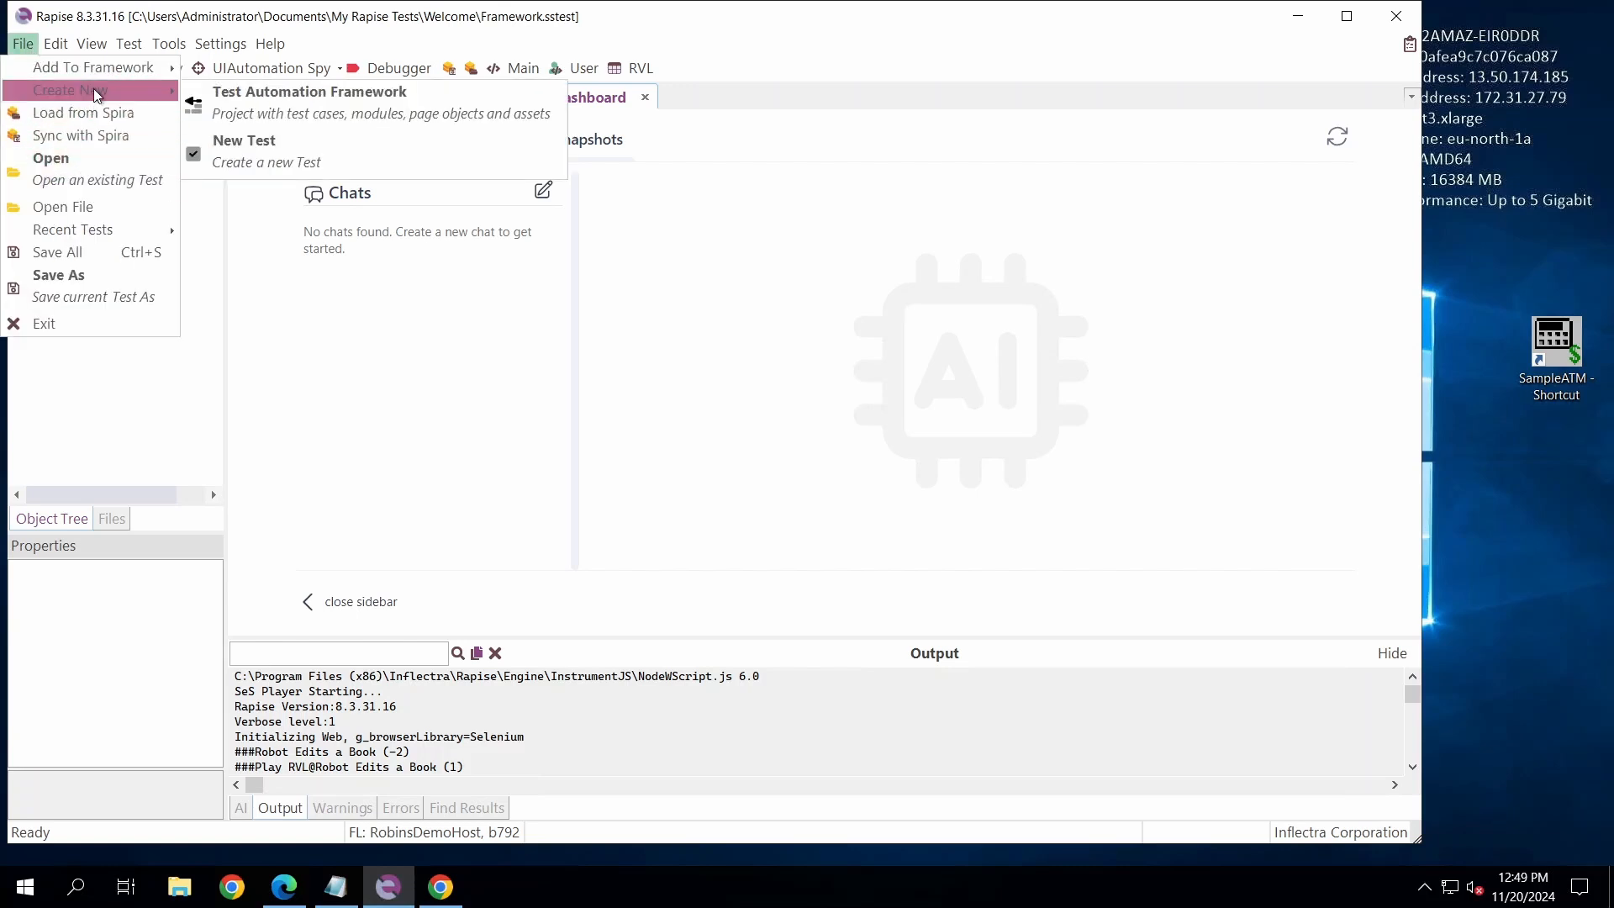
{"action": "left_click", "coordinate": [380, 110]}
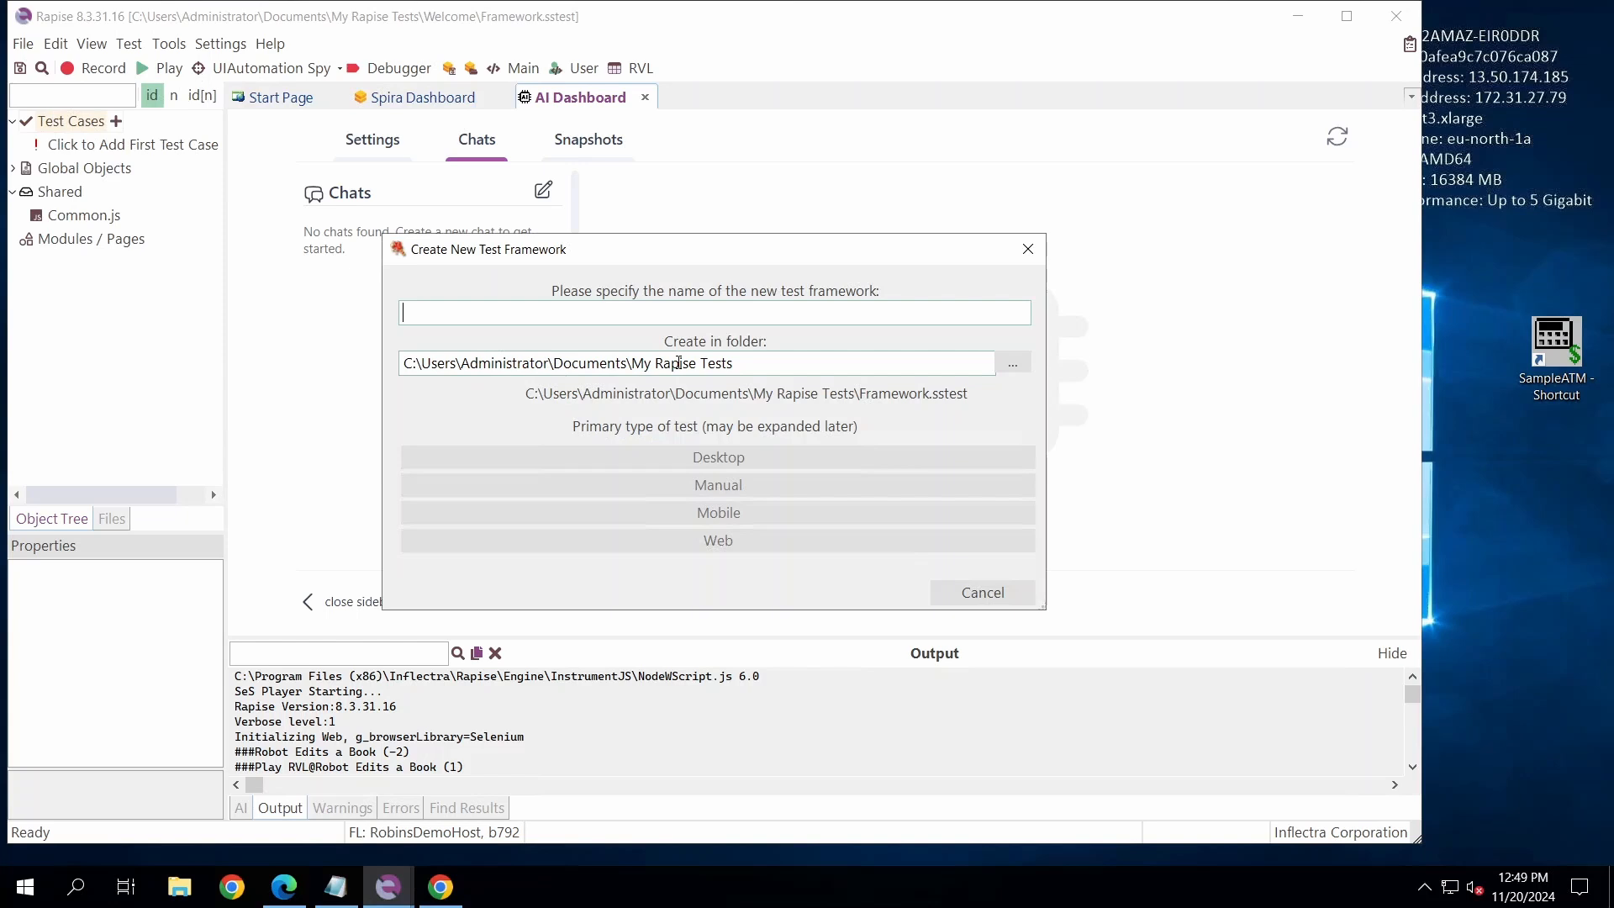
{"action": "type", "text": "FW"}
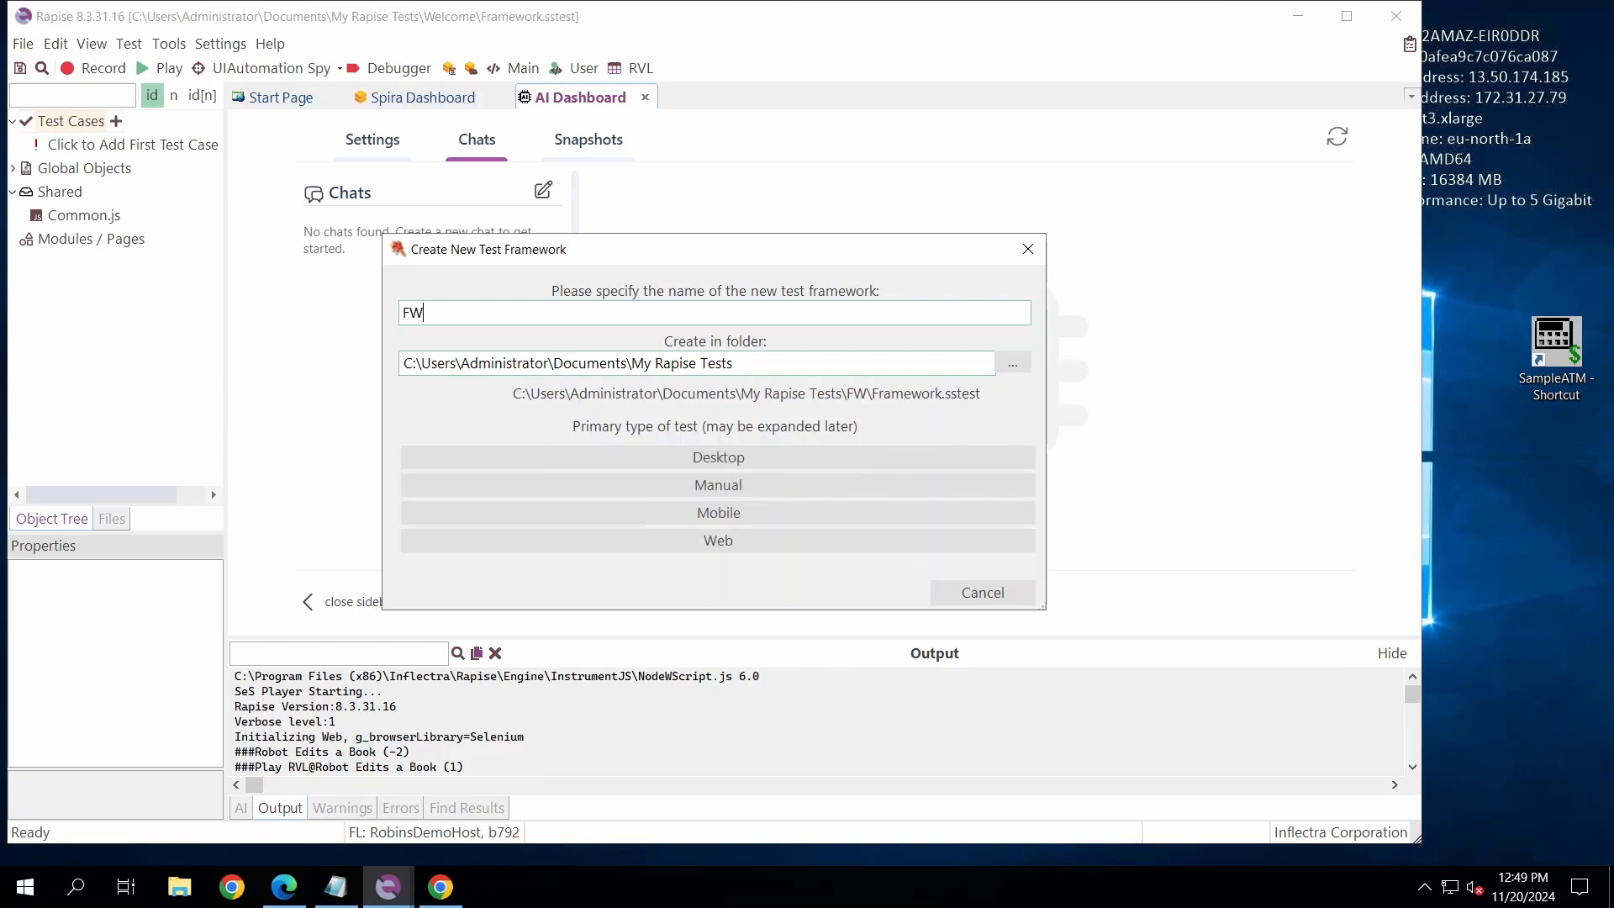
{"action": "type", "text": "AiRobot"}
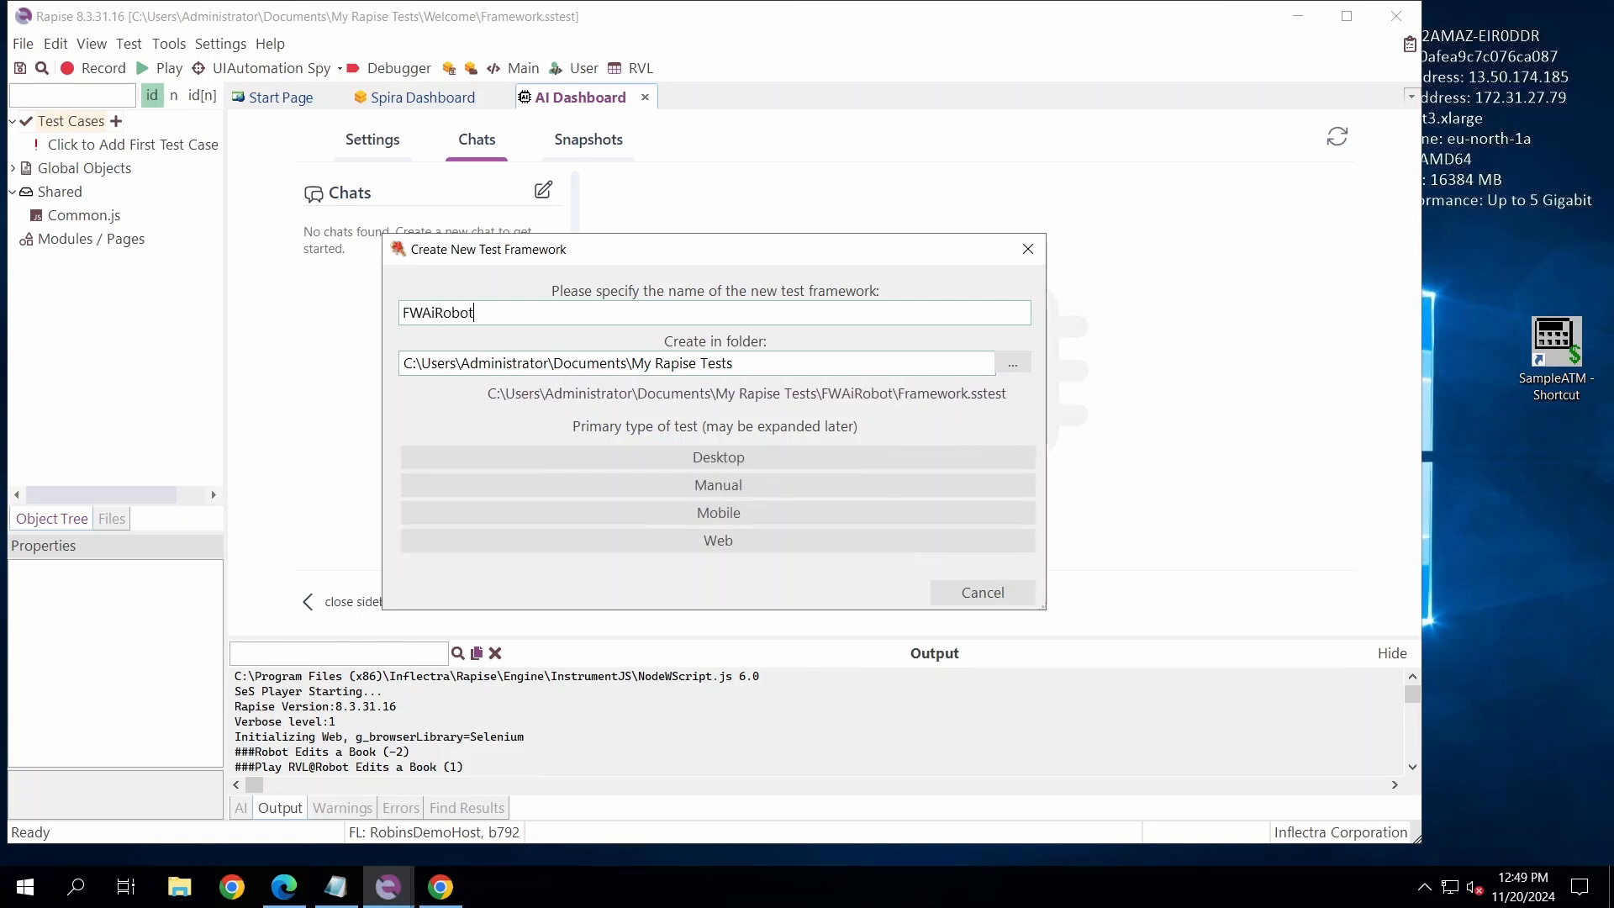
{"action": "type", "text": "Config"}
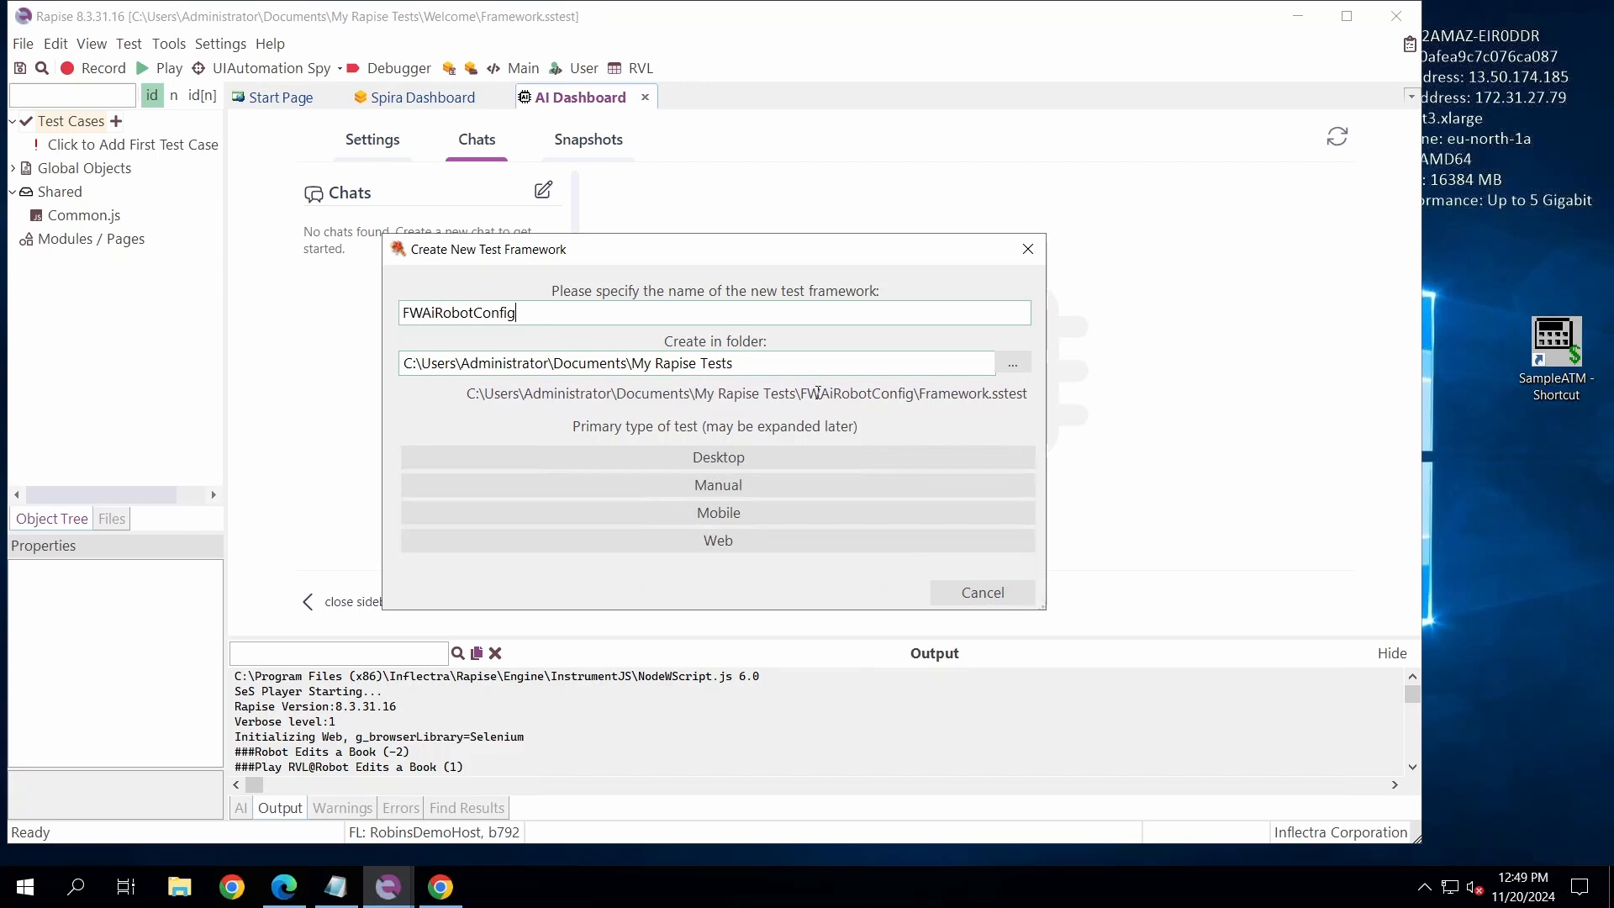
{"action": "left_click", "coordinate": [733, 538]}
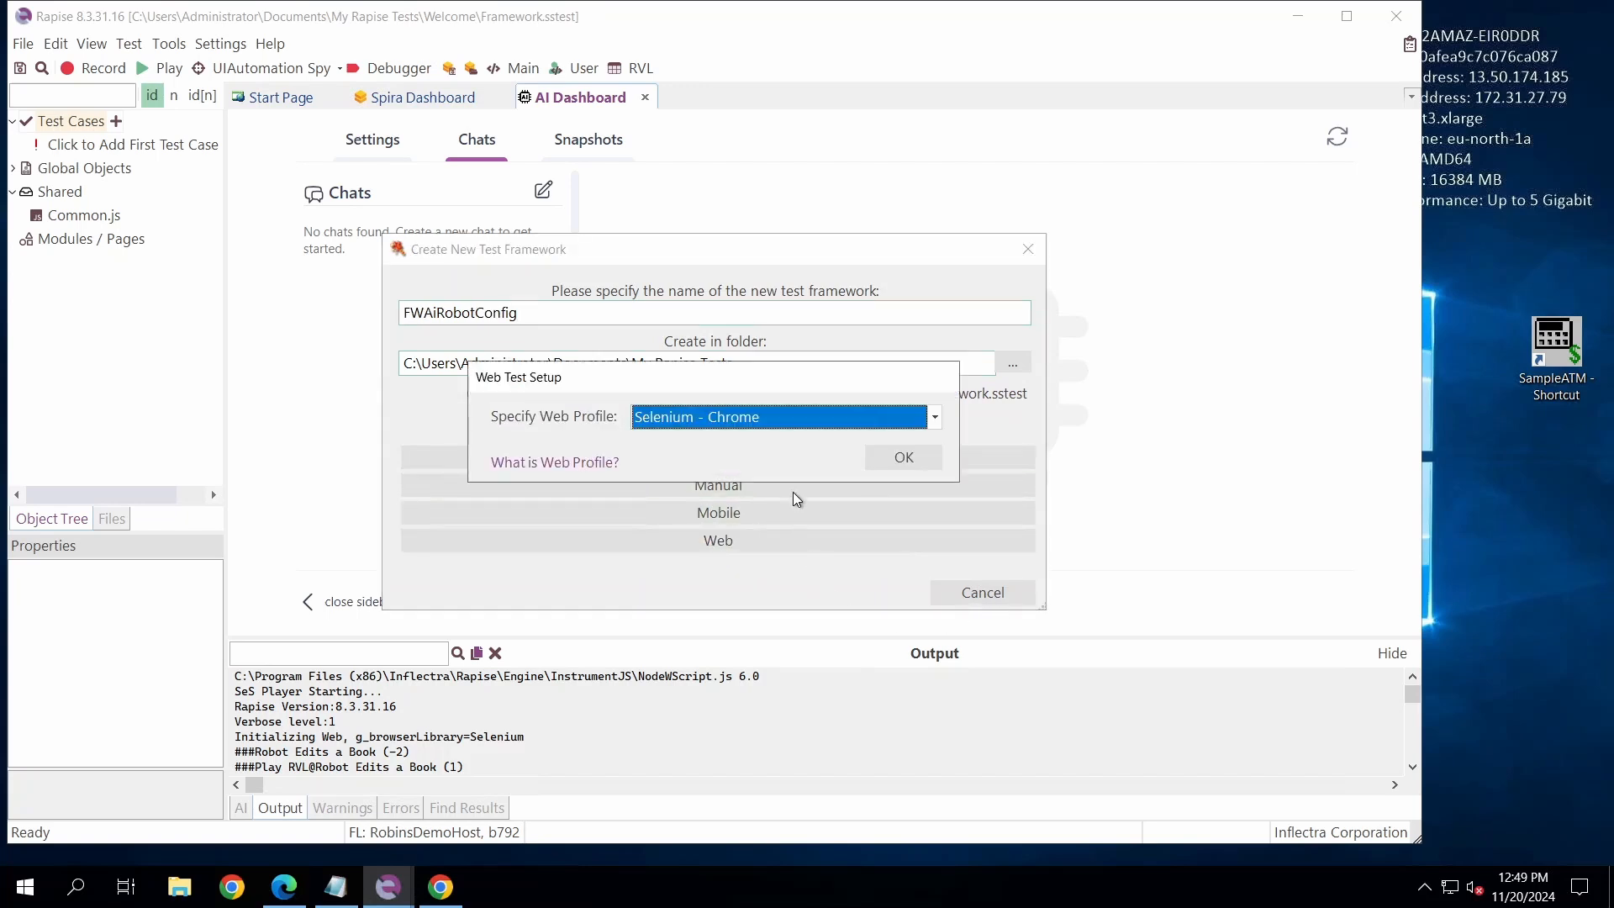
{"action": "left_click", "coordinate": [897, 464]}
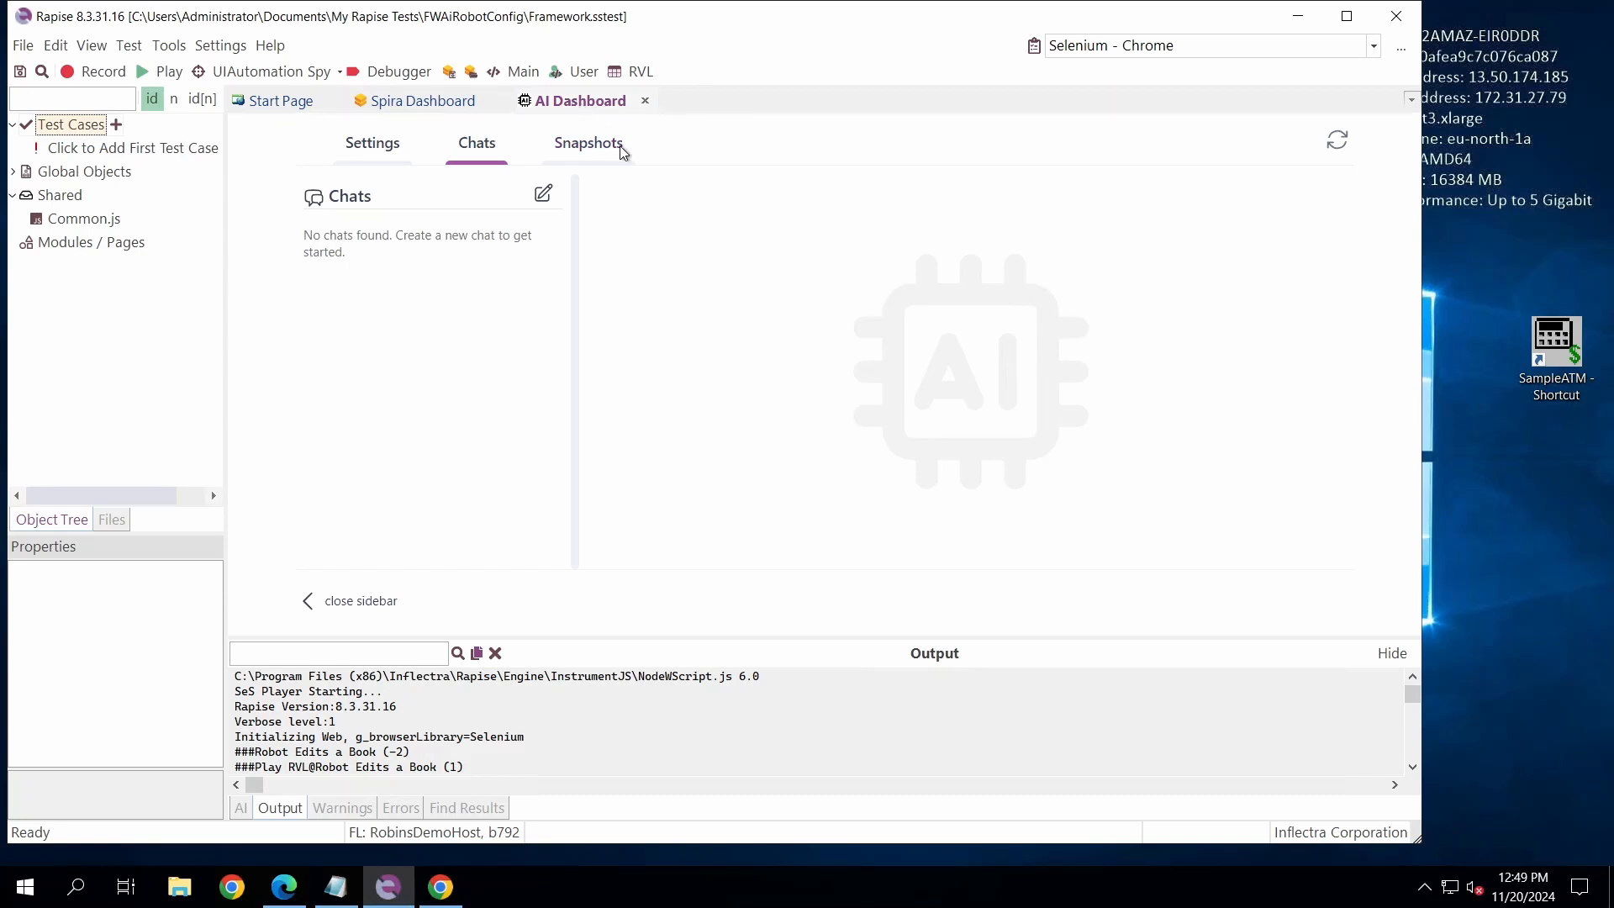
- Reopen the AI Dashboard and create a local scope for its settings
{"action": "left_click", "coordinate": [645, 100]}
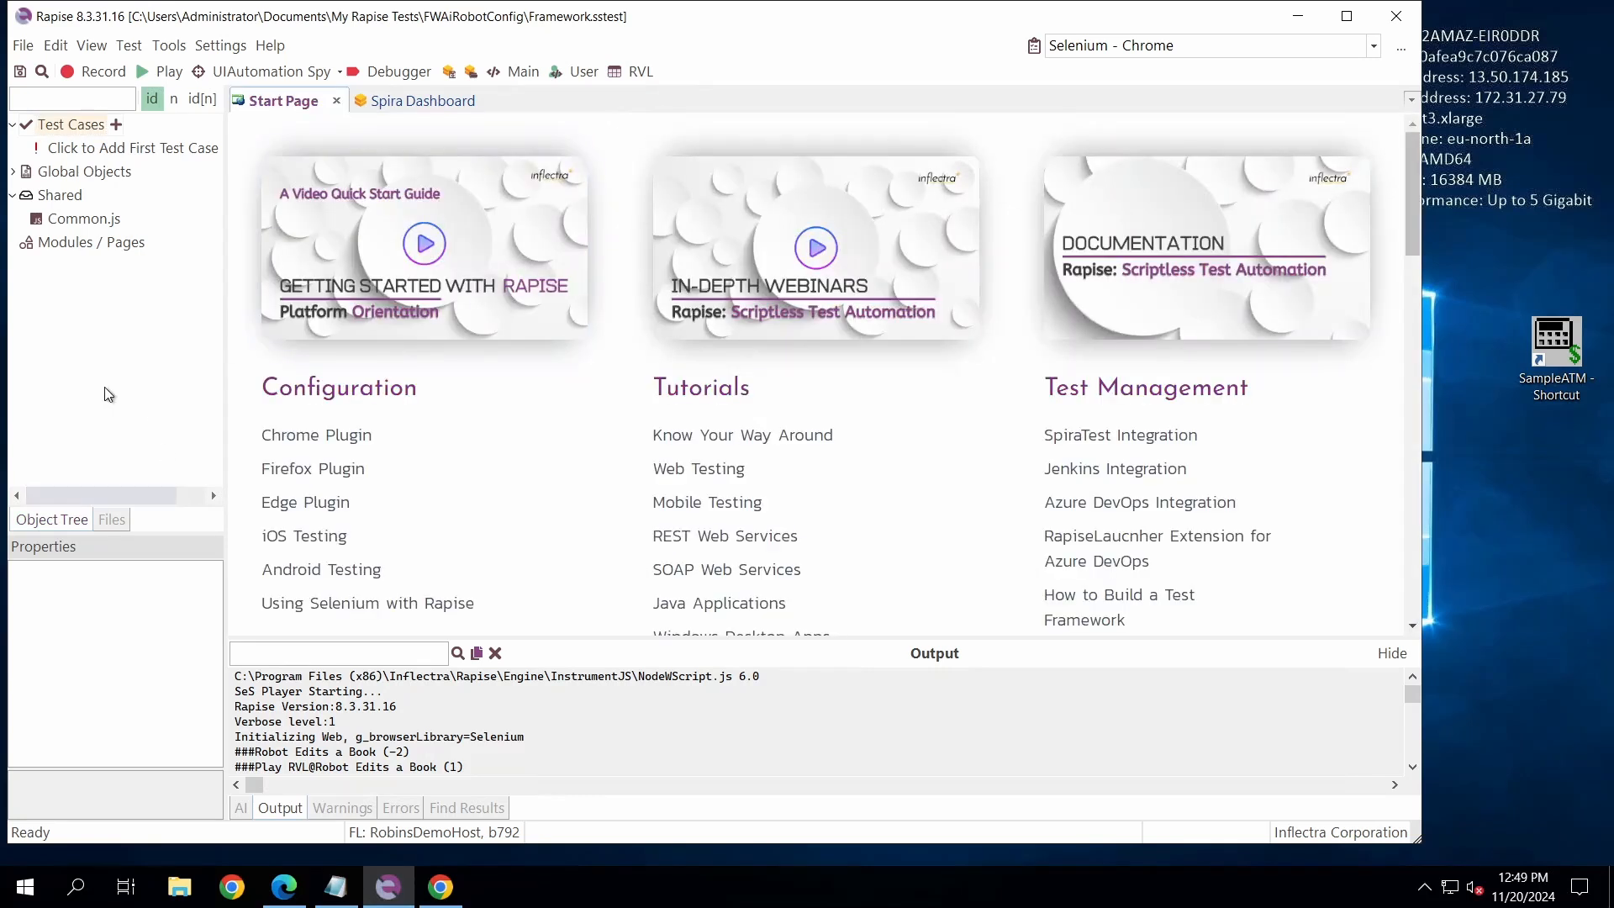
{"action": "left_click", "coordinate": [100, 45]}
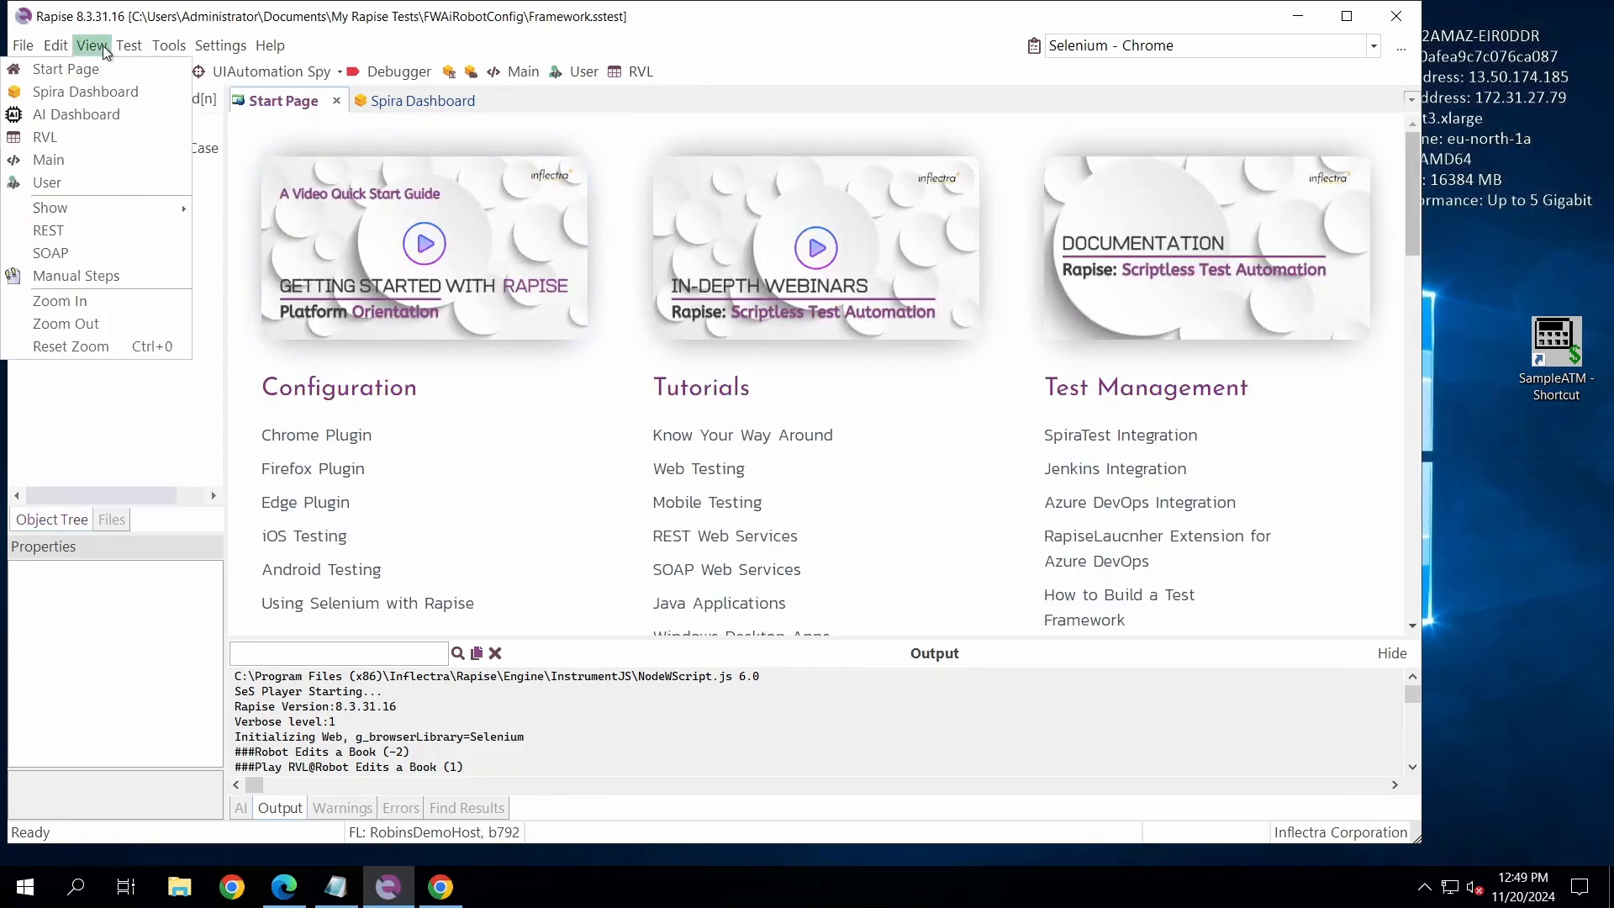
{"action": "left_click", "coordinate": [66, 113]}
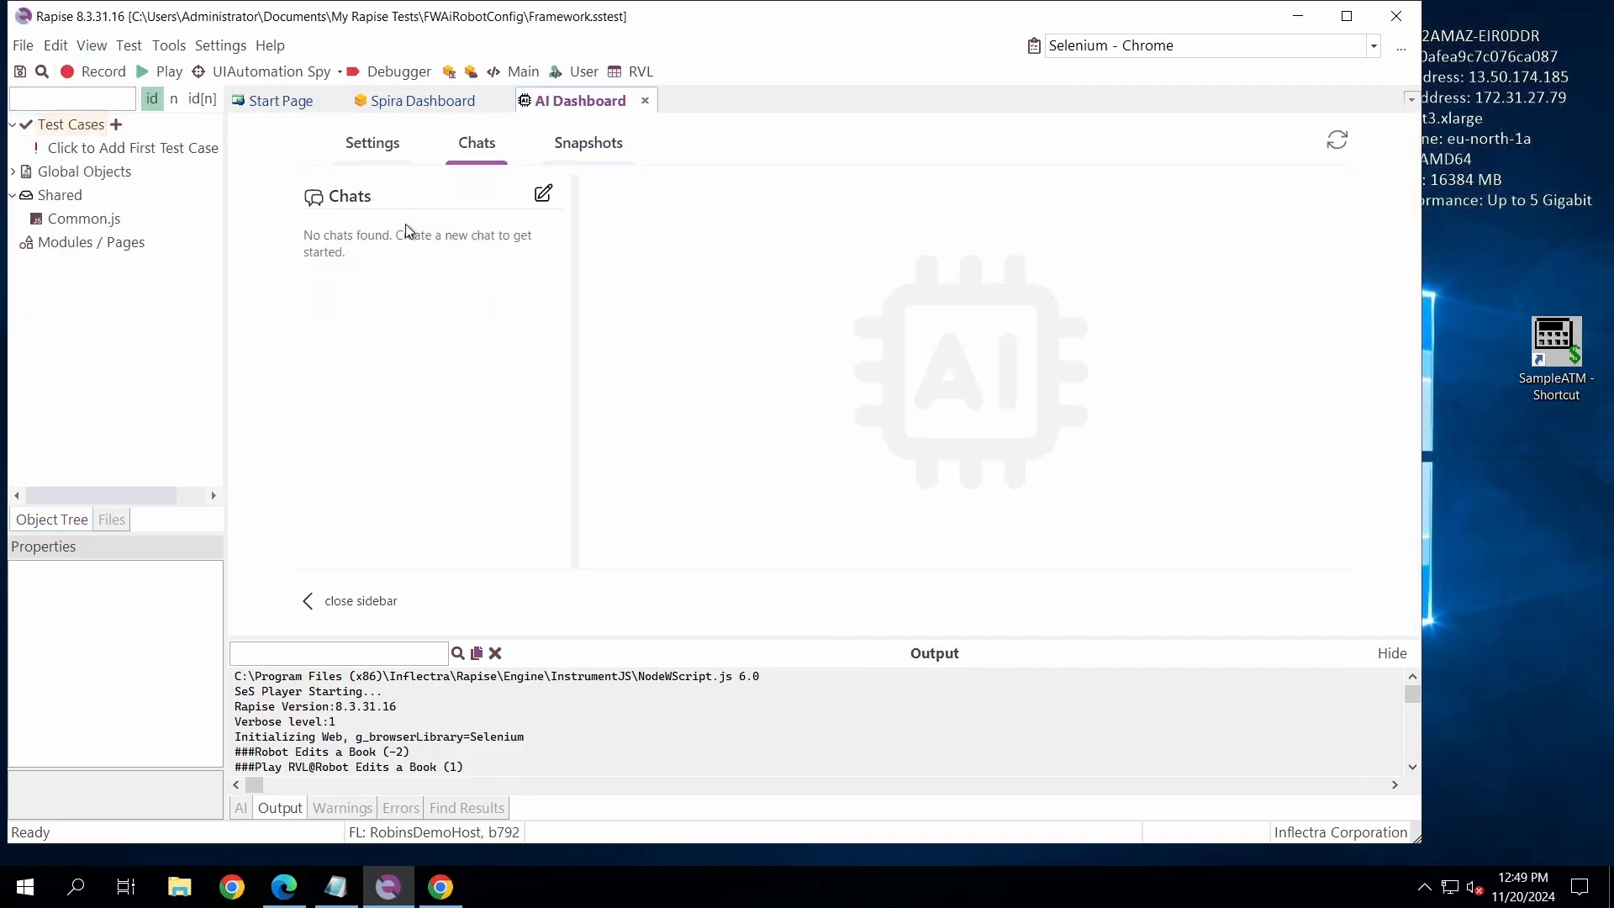
{"action": "left_click", "coordinate": [365, 154]}
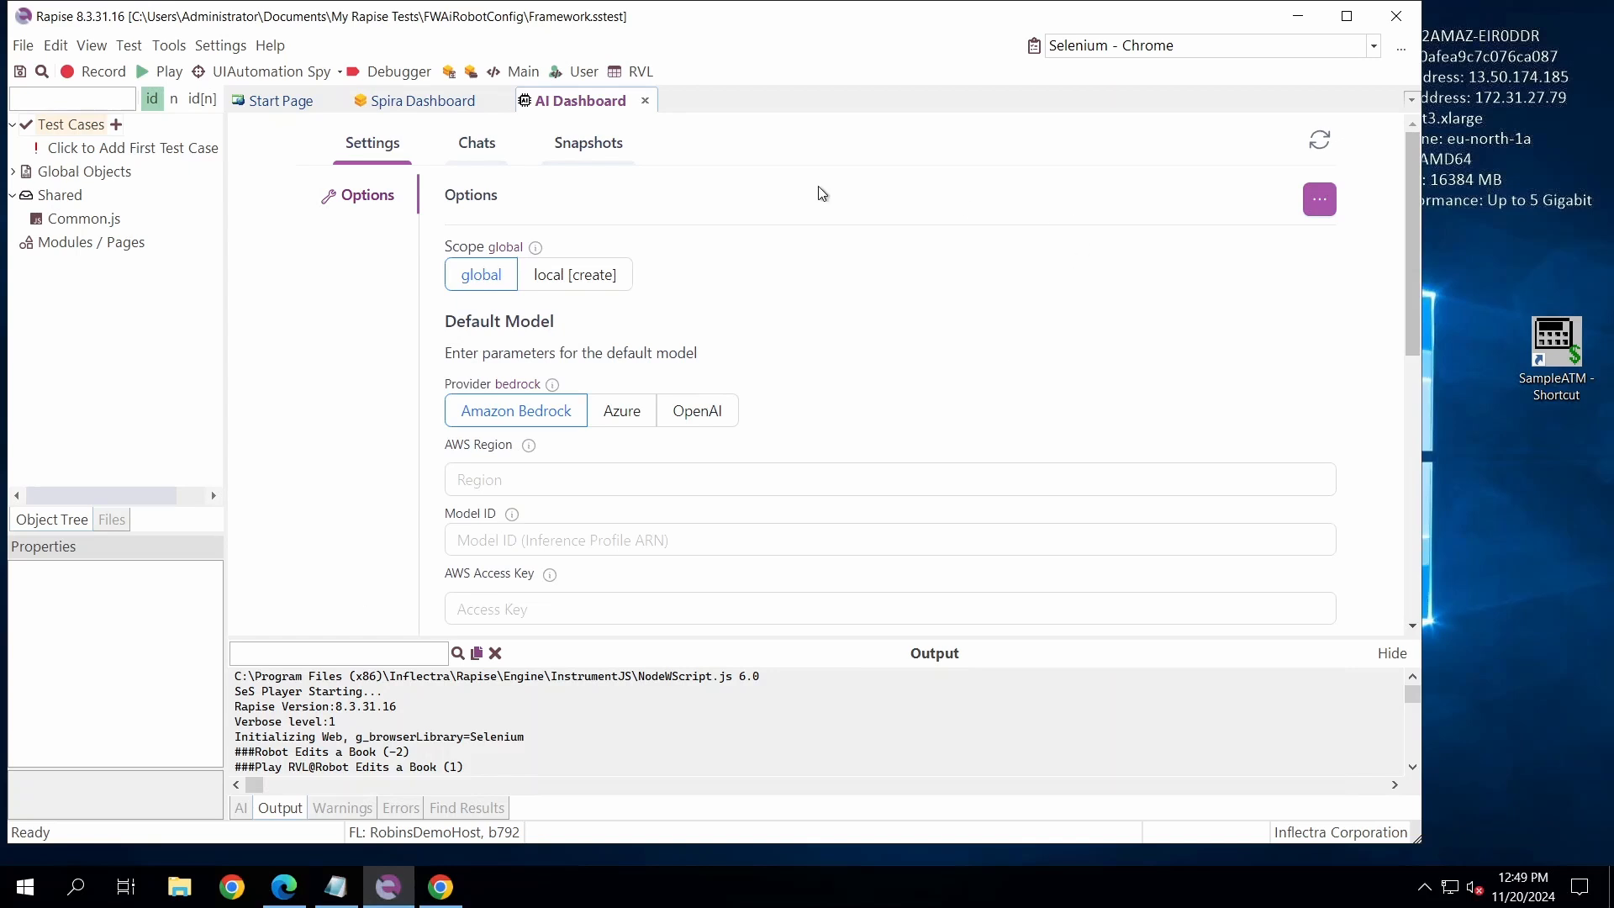
{"action": "left_click", "coordinate": [569, 287]}
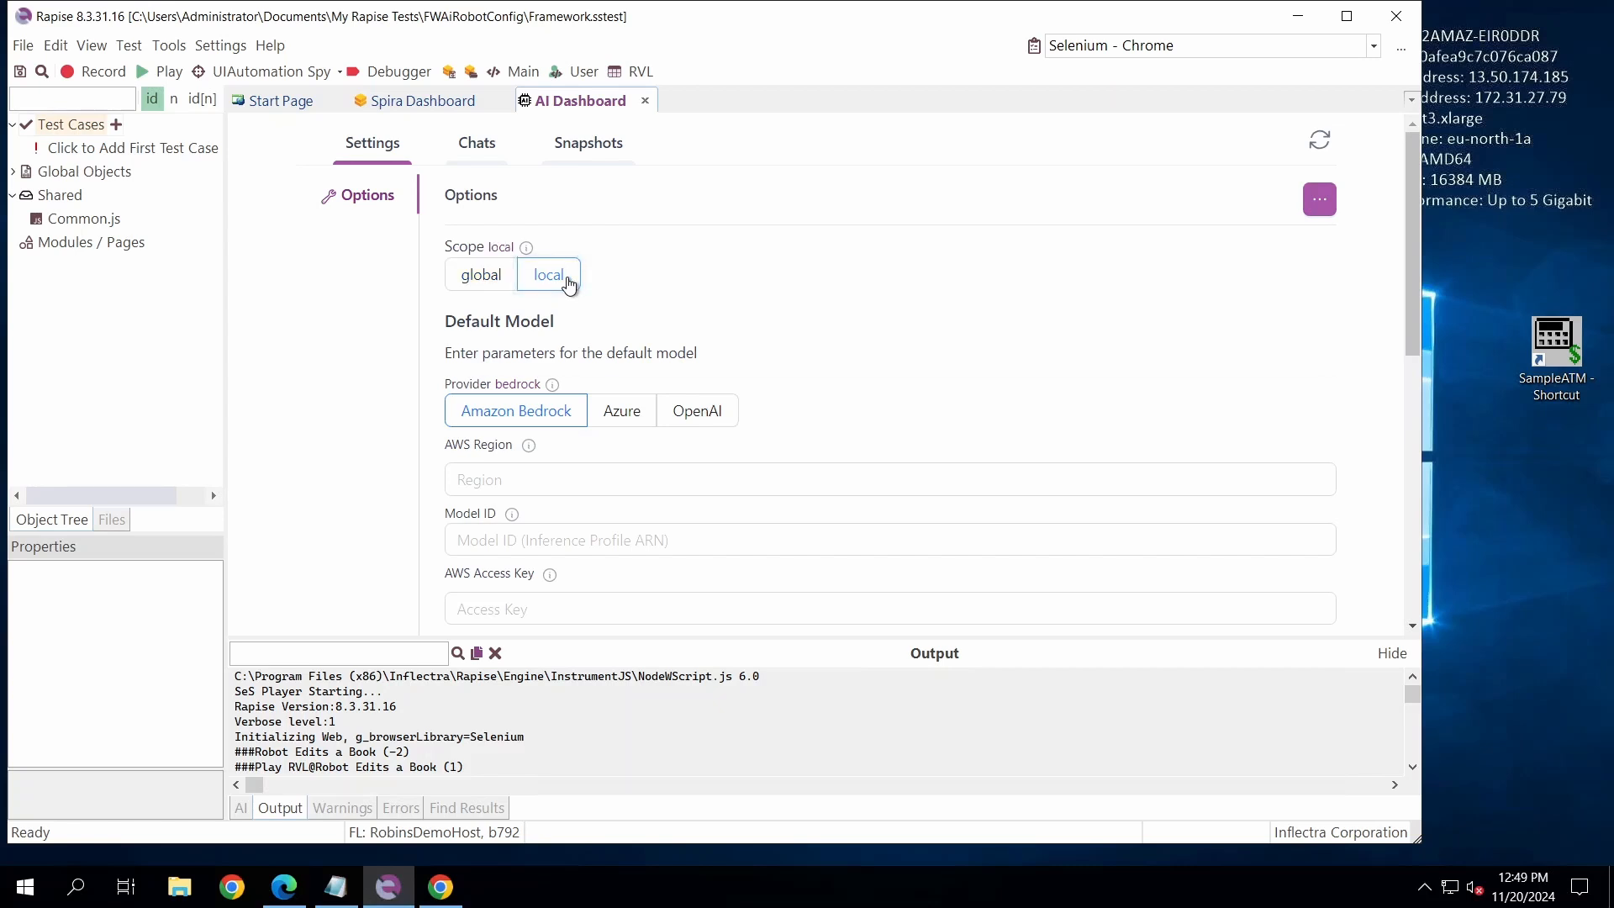
- Use Amazon Bedrock as the default model's provider and set the AWS region to us-east-1
{"action": "left_click", "coordinate": [512, 421]}
{"action": "scroll", "coordinate": [512, 421], "scroll_direction": "down", "scroll_amount": 1}
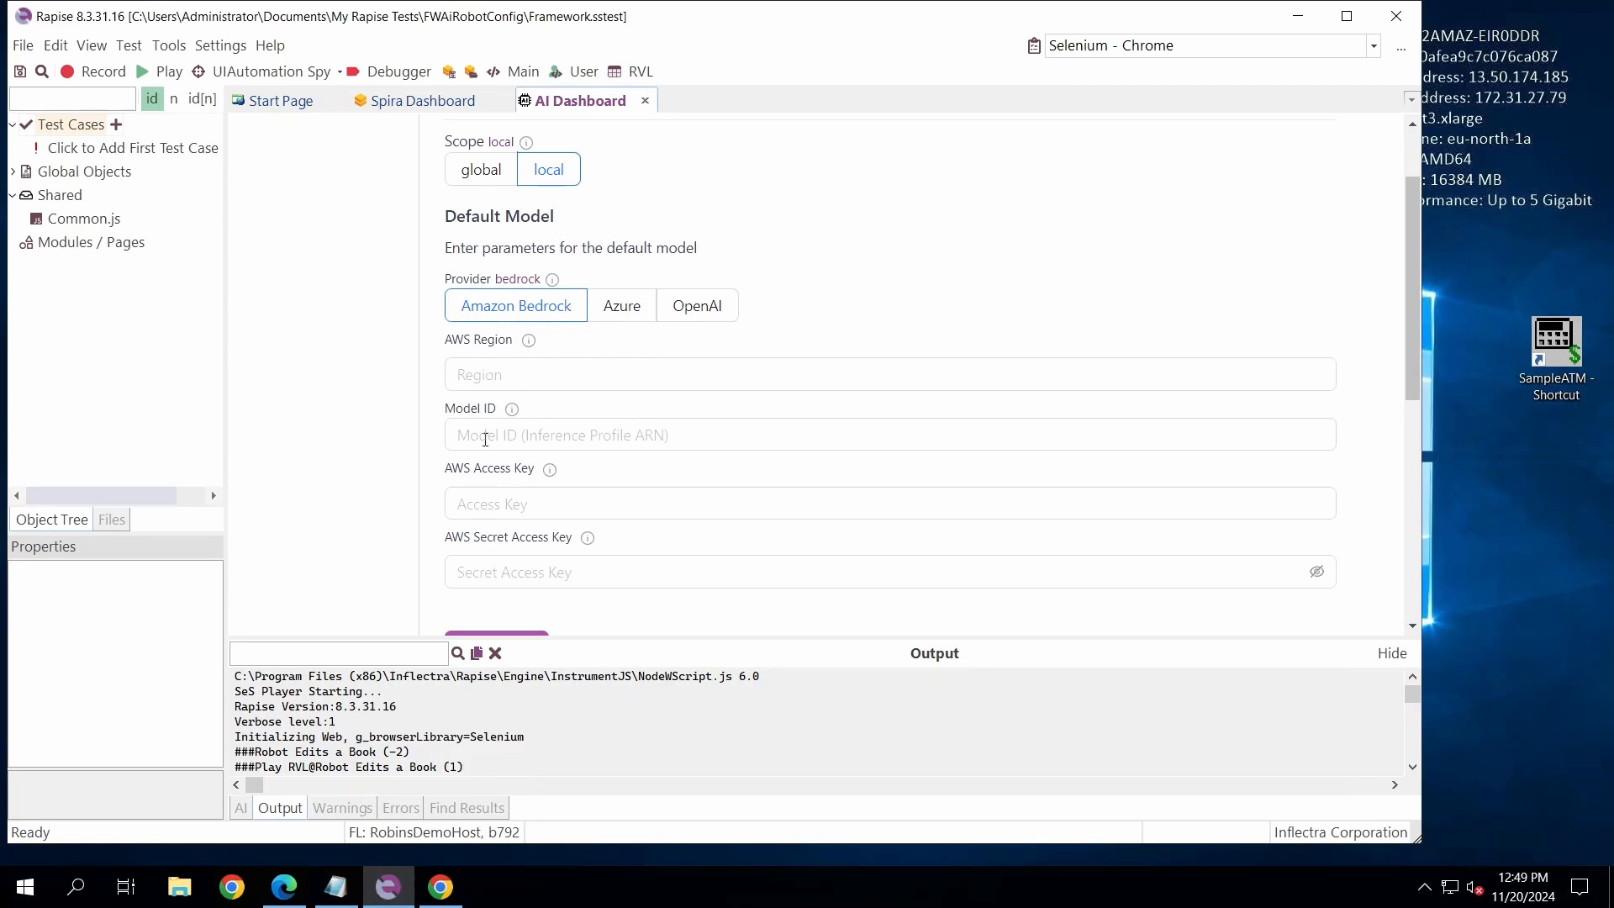
{"action": "left_click", "coordinate": [561, 369]}
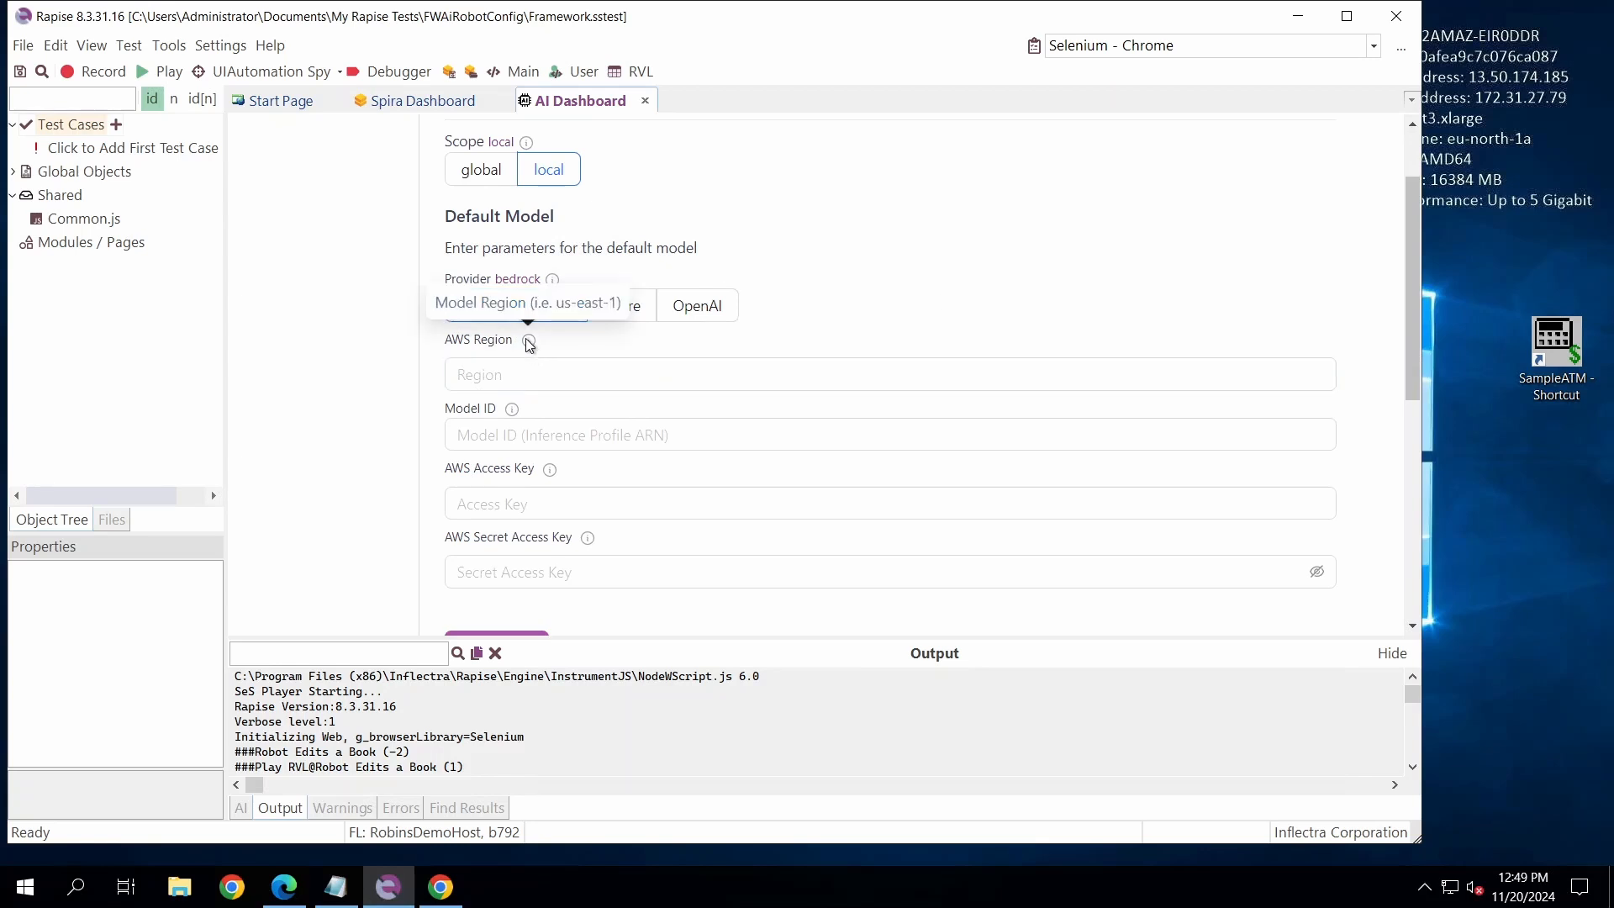
{"action": "left_click", "coordinate": [547, 362]}
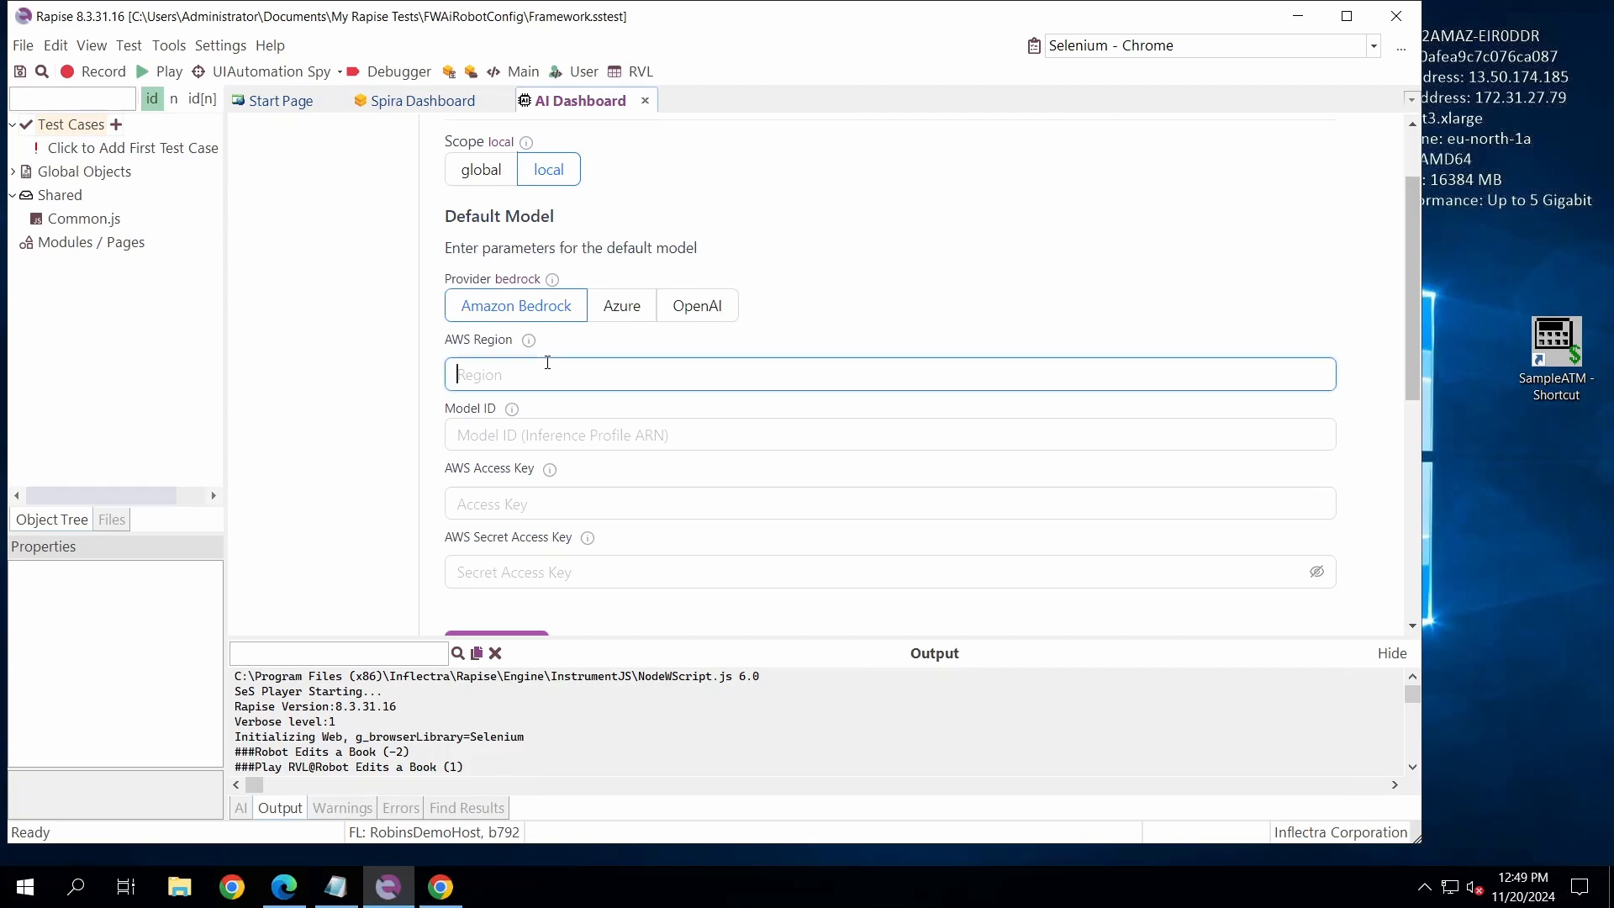
{"action": "type", "text": "us-east-1"}
{"action": "mouse_move", "coordinate": [529, 343]}
{"action": "left_click_drag", "start_coordinate": [623, 374], "coordinate": [460, 374]}
- Enter the Claude 3.5 Sonnet inference profile ARN as model ID, fill in the AWS access key and secret access key, and test the model
{"action": "left_click", "coordinate": [547, 435]}
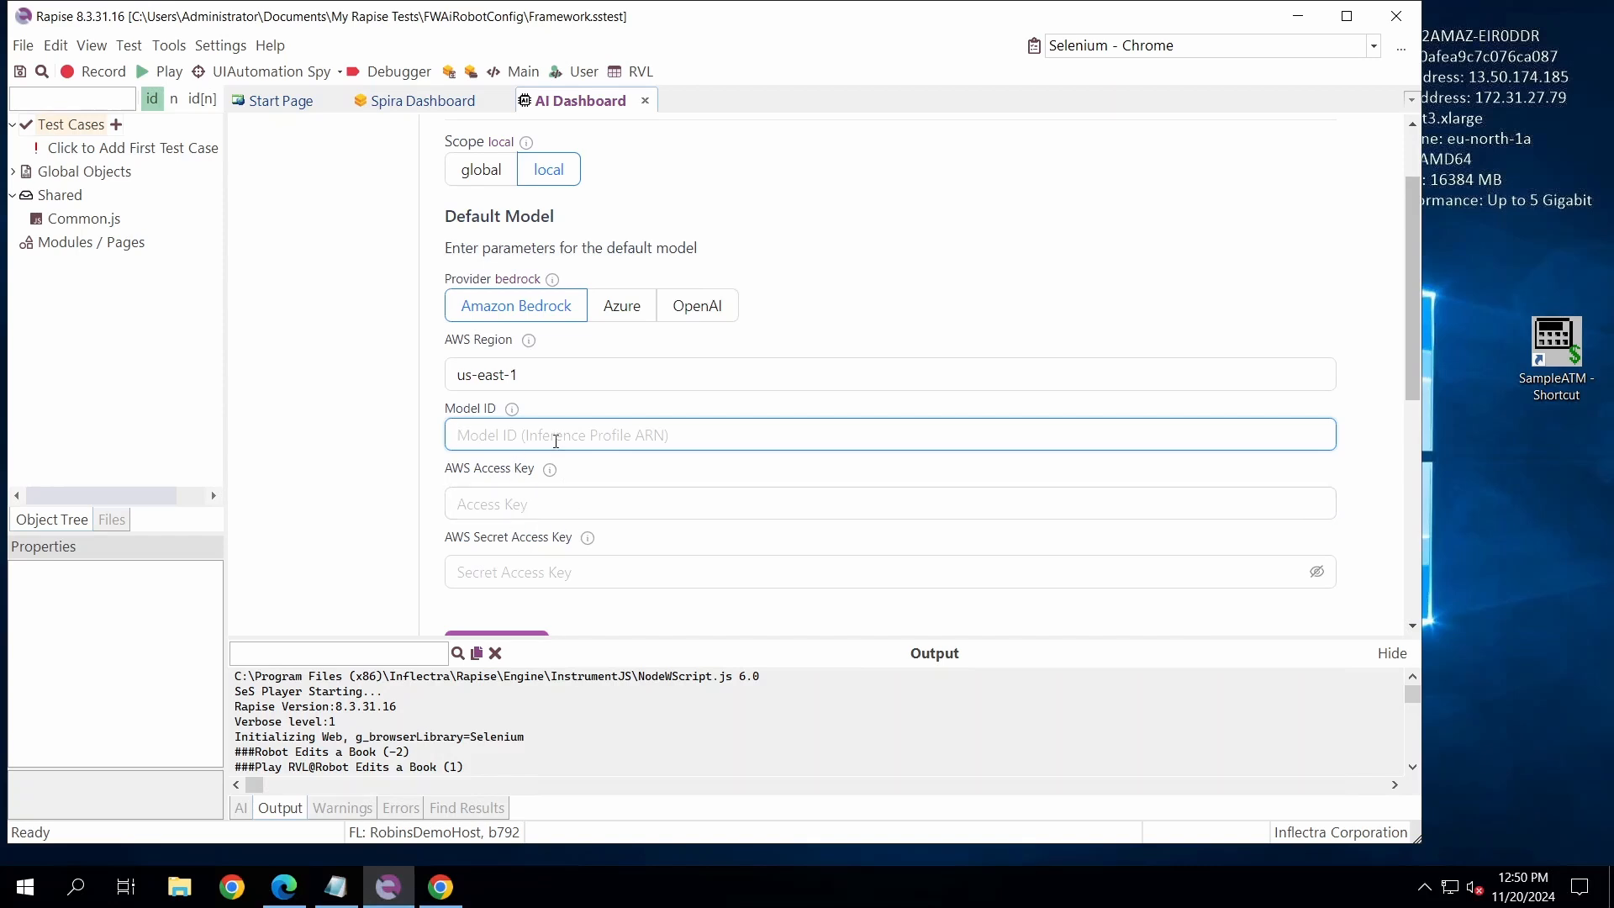
{"action": "left_click", "coordinate": [477, 434]}
{"action": "left_click", "coordinate": [486, 508]}
{"action": "key", "text": "Tab"}
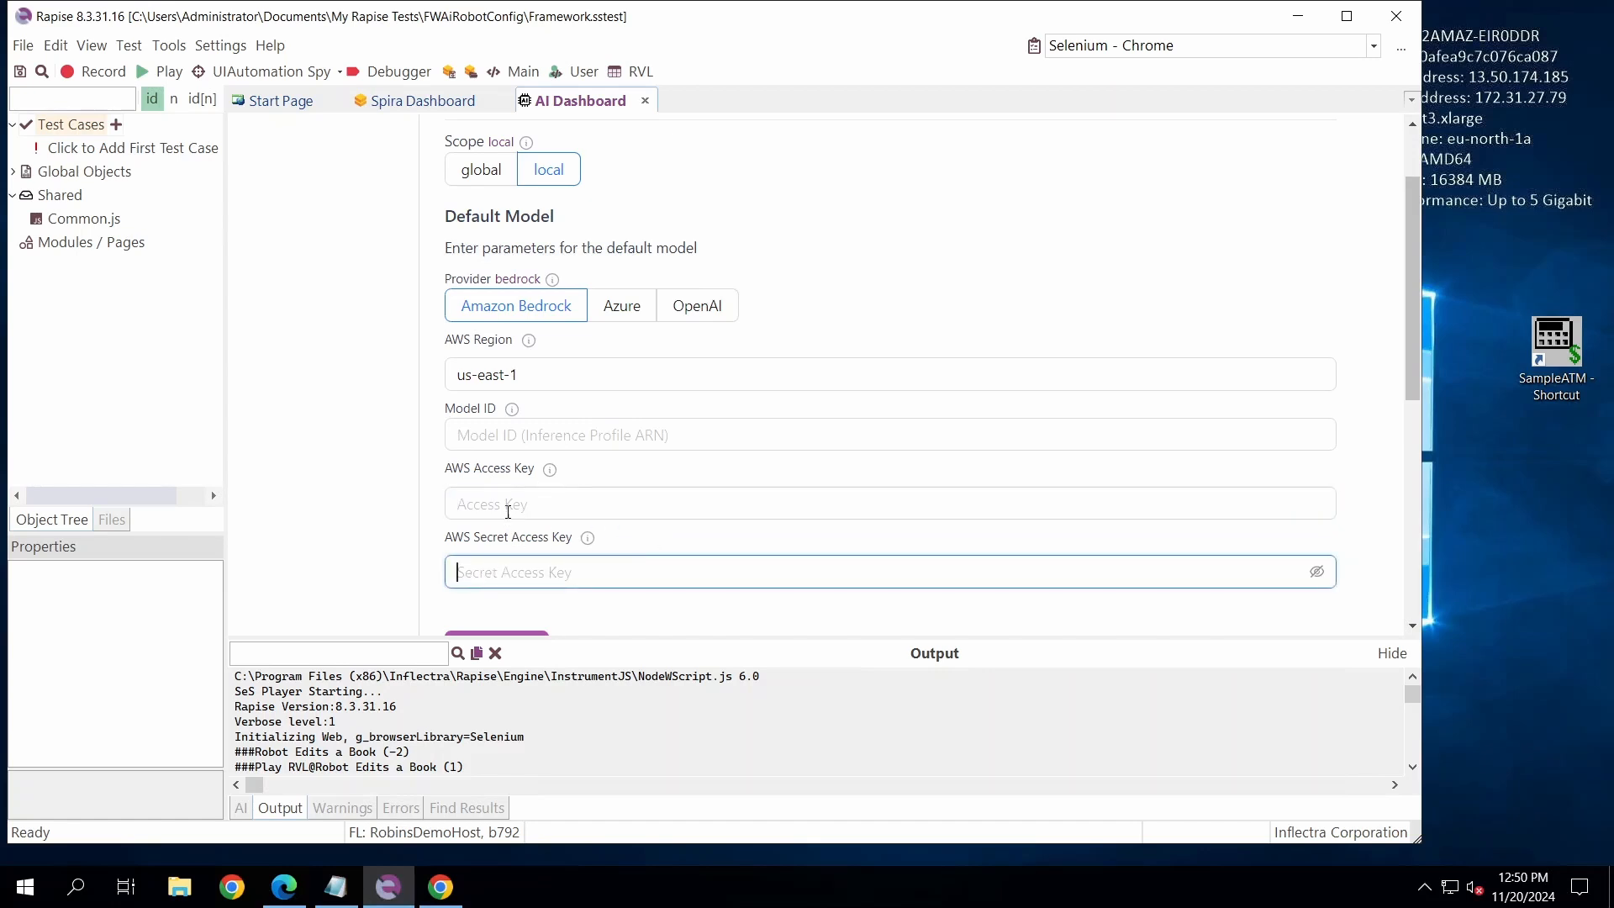
{"action": "left_click", "coordinate": [508, 510]}
{"action": "left_click", "coordinate": [513, 575]}
{"action": "left_click", "coordinate": [494, 504]}
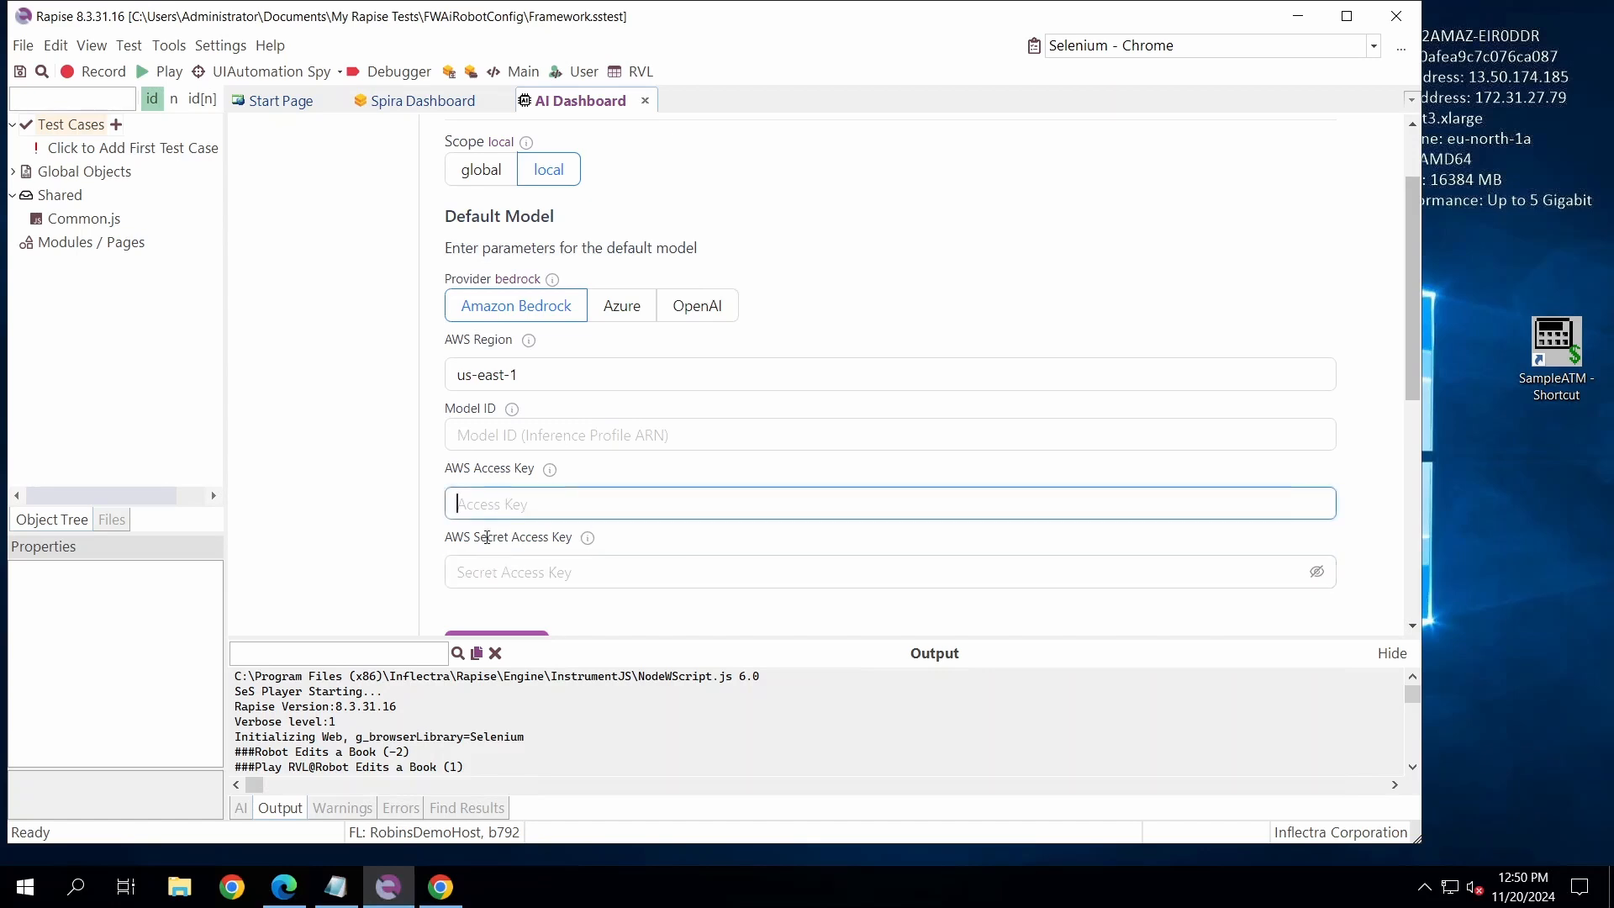
{"action": "left_click", "coordinate": [471, 567]}
{"action": "left_click", "coordinate": [521, 507]}
{"action": "left_click", "coordinate": [519, 508]}
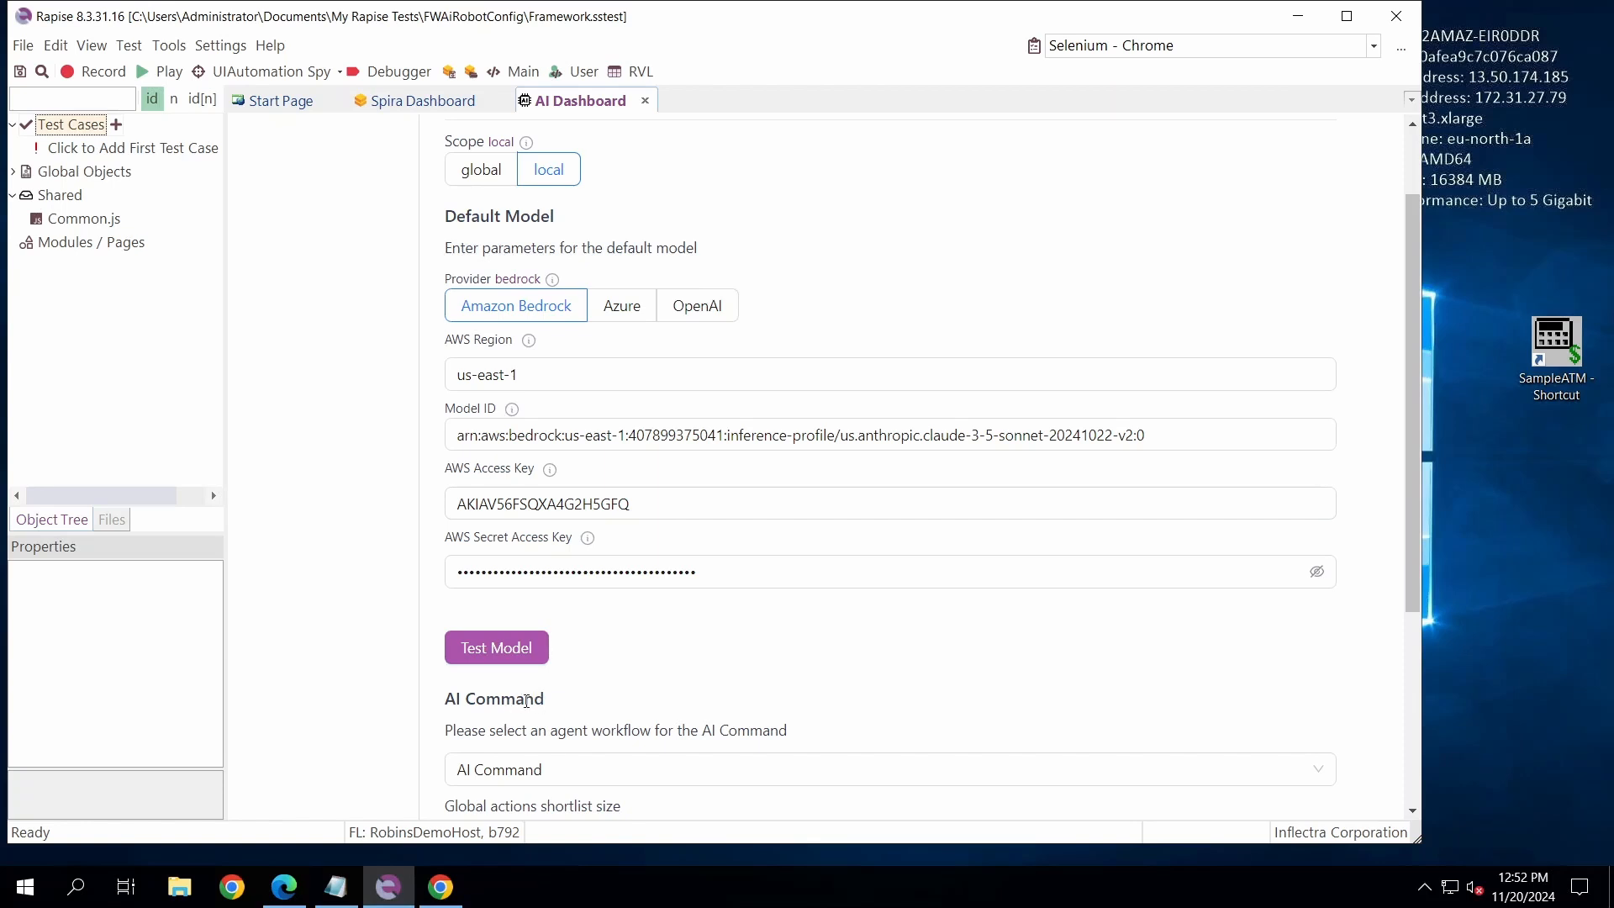
{"action": "left_click", "coordinate": [501, 654]}
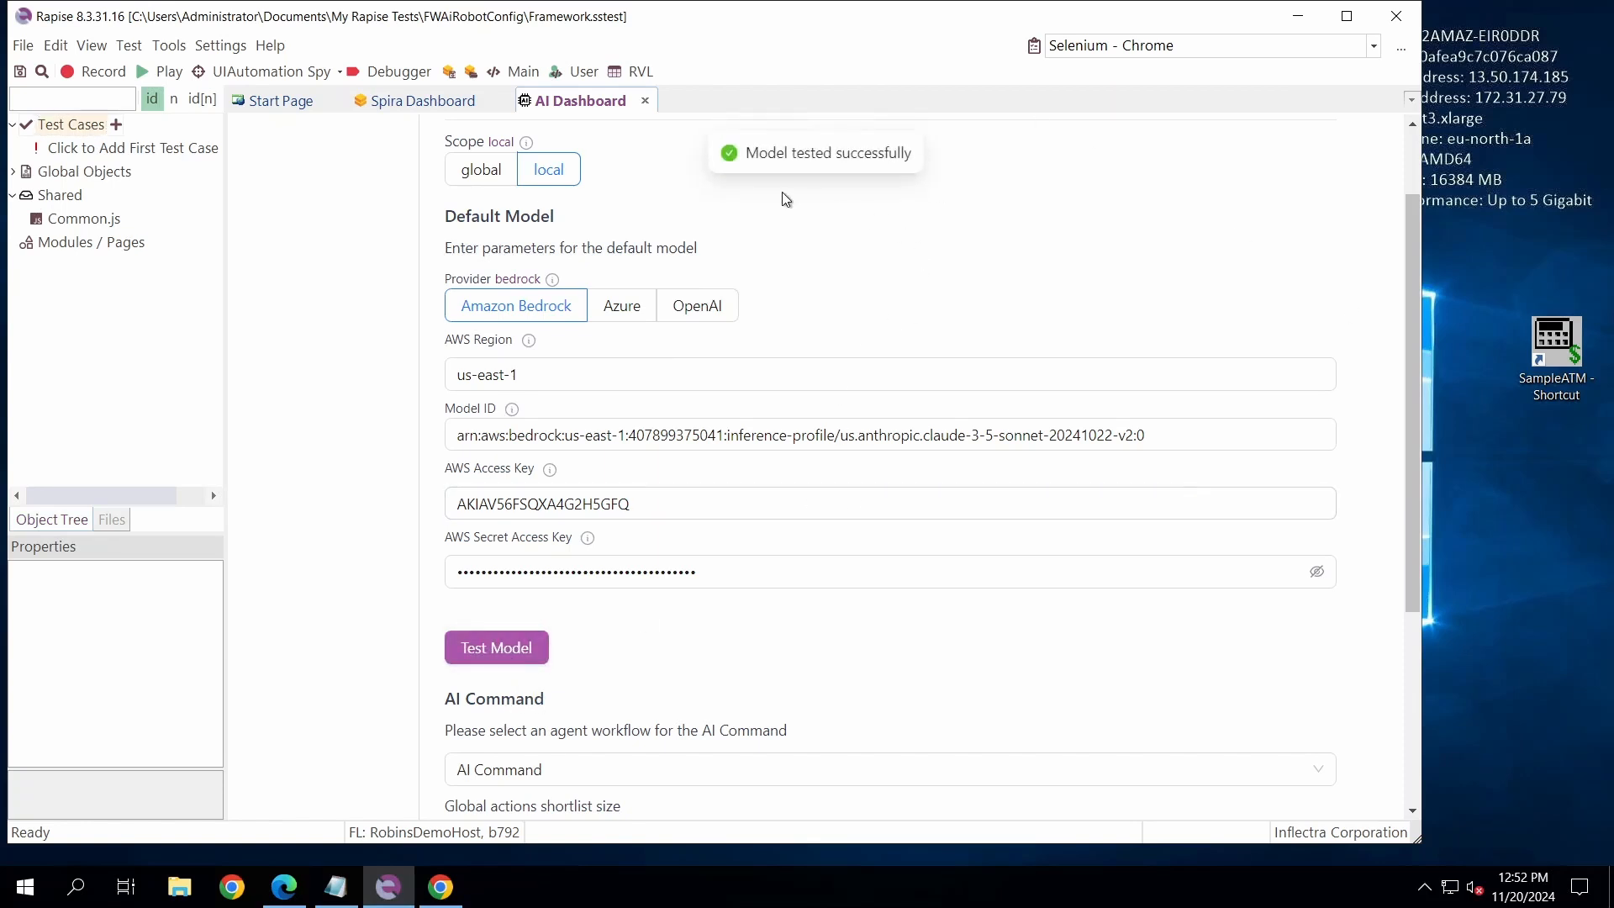
- Create a new chat session with the AI Chat workflow
{"action": "scroll", "coordinate": [767, 562], "scroll_direction": "up", "scroll_amount": 2}
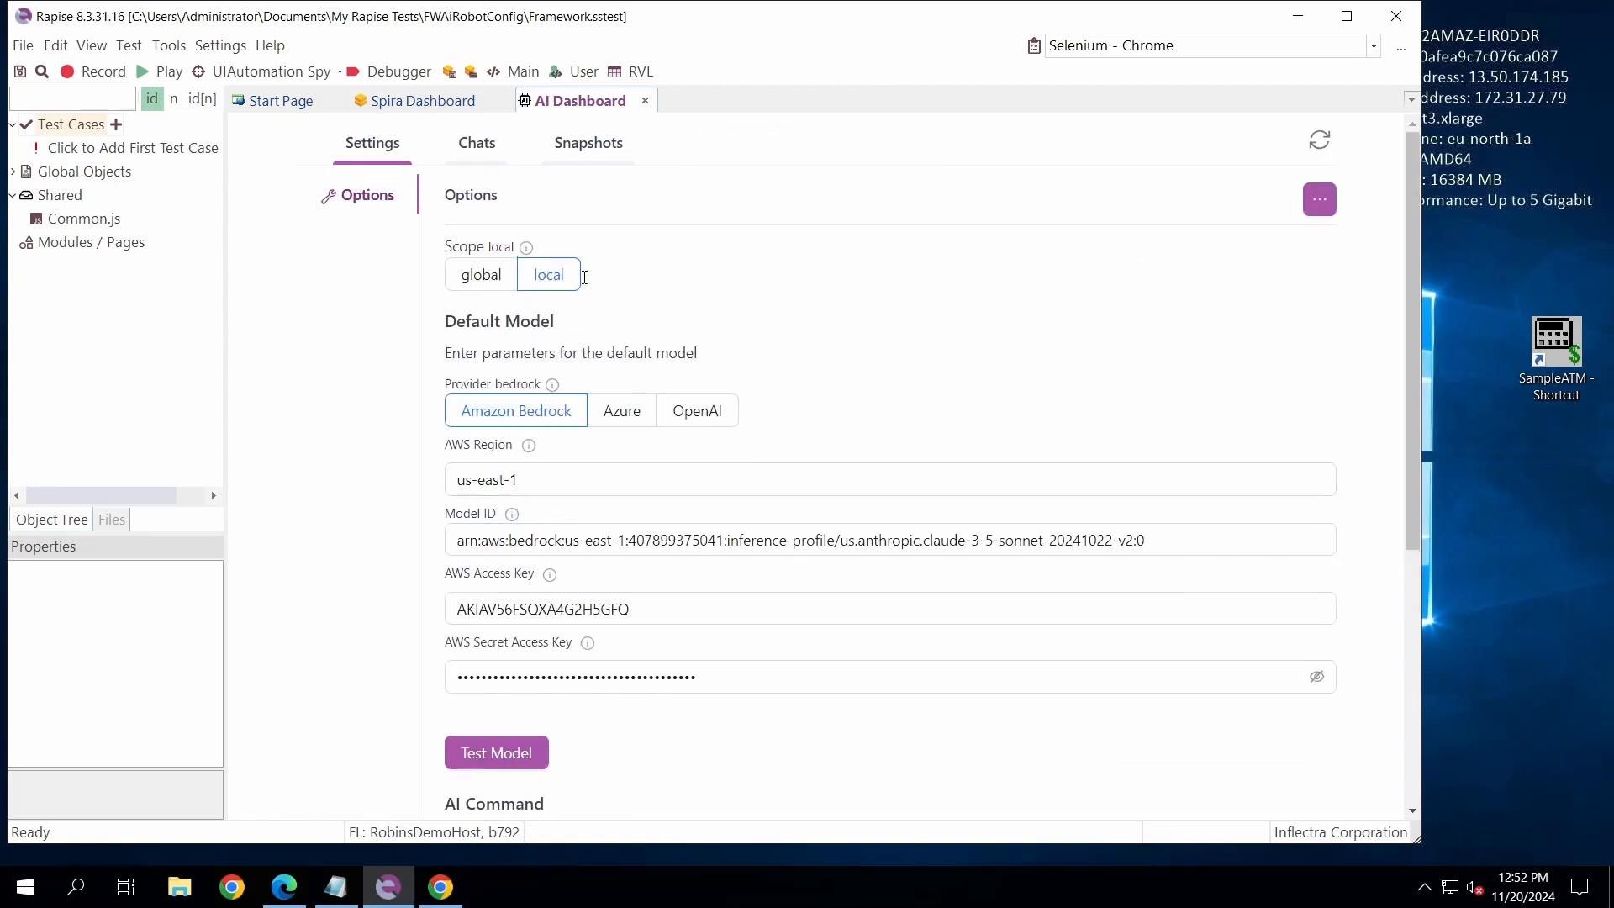
{"action": "left_click", "coordinate": [488, 144]}
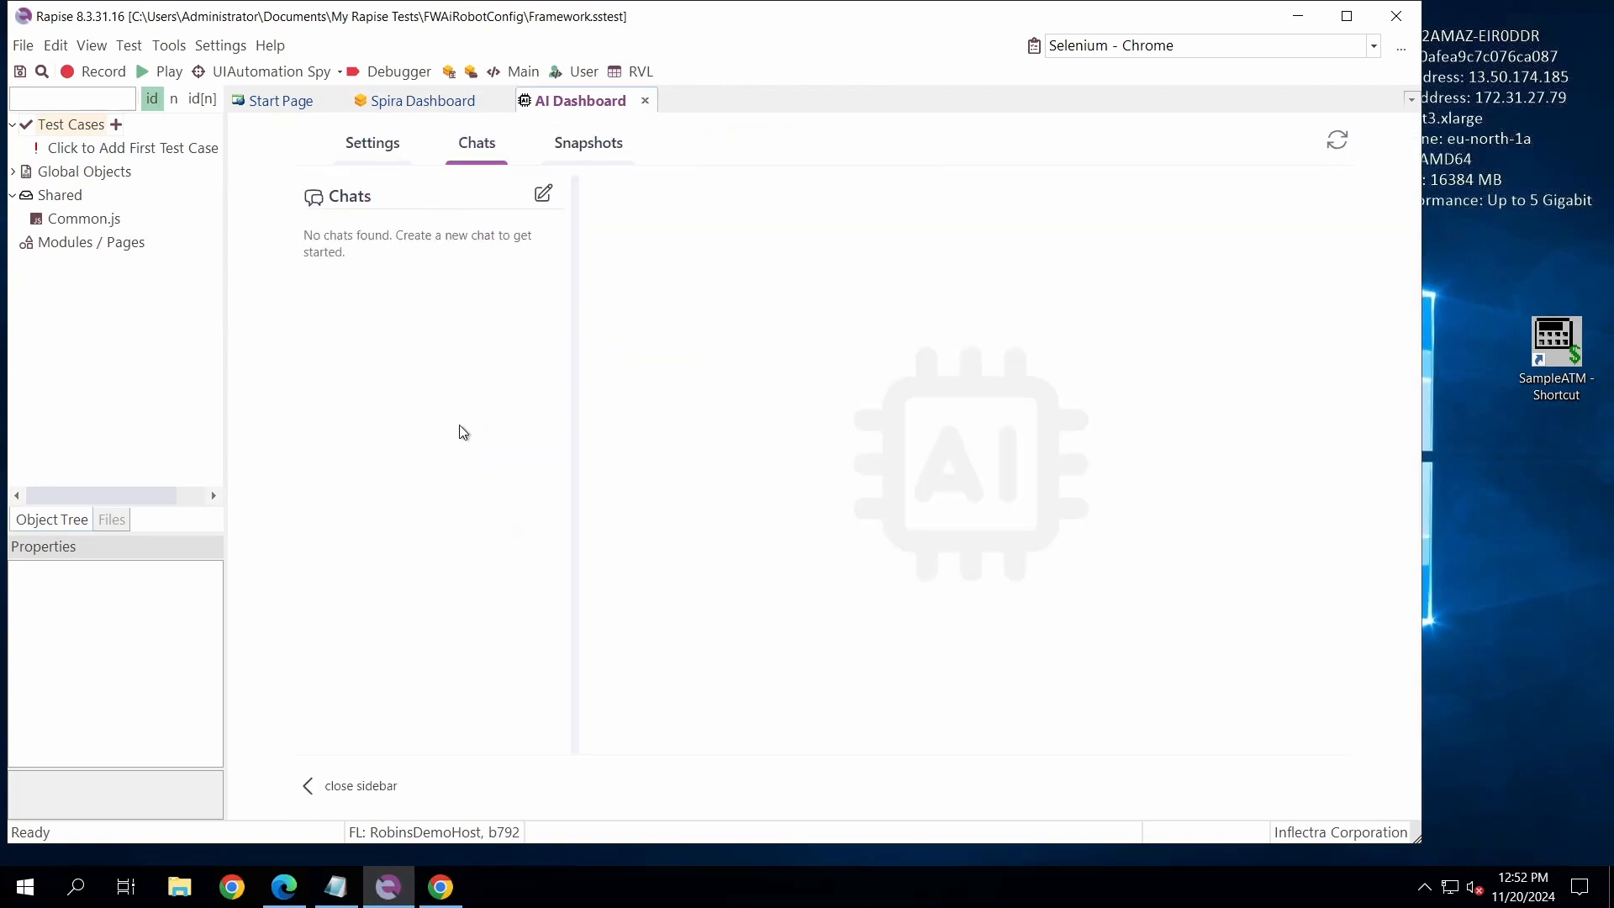
{"action": "left_click", "coordinate": [543, 197]}
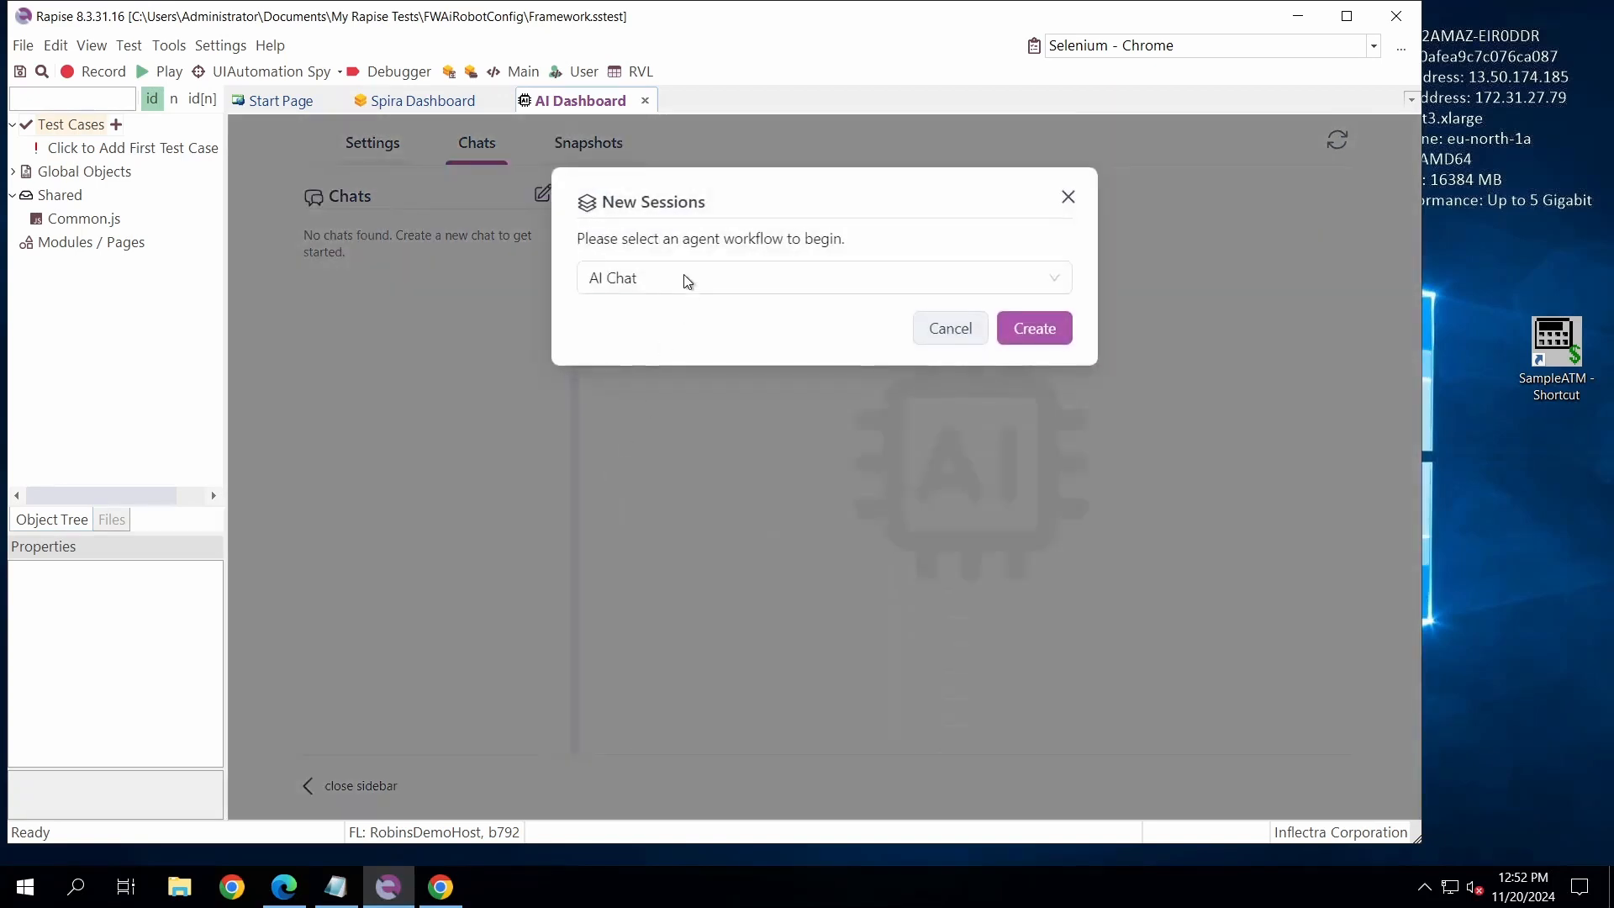
{"action": "left_click", "coordinate": [745, 287]}
{"action": "left_click", "coordinate": [742, 285]}
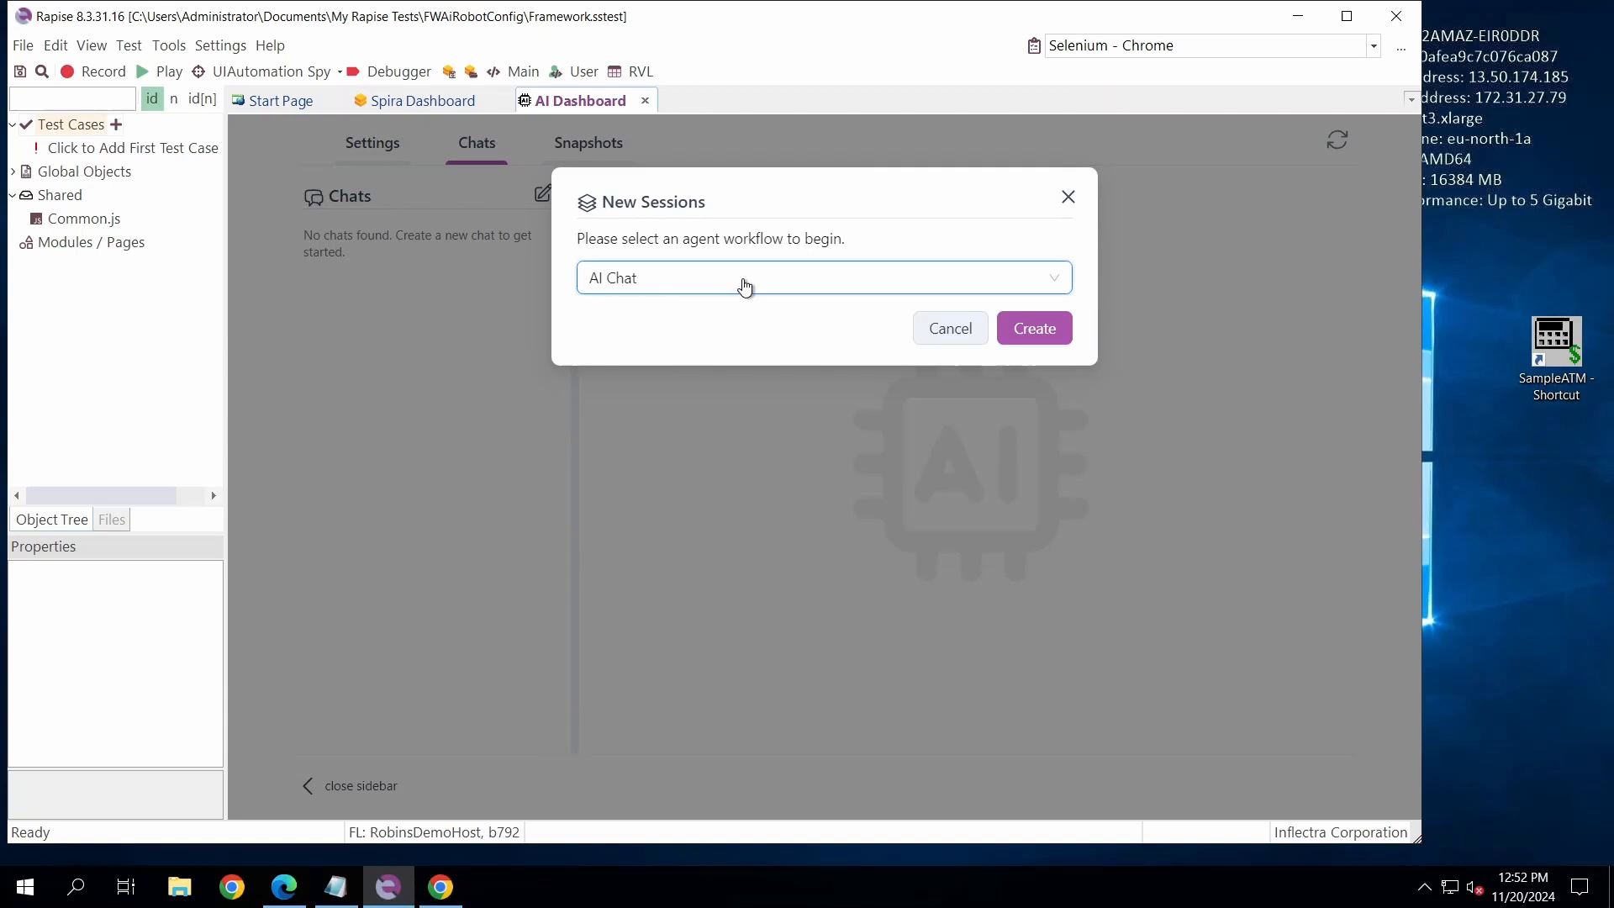
{"action": "left_click", "coordinate": [1033, 333]}
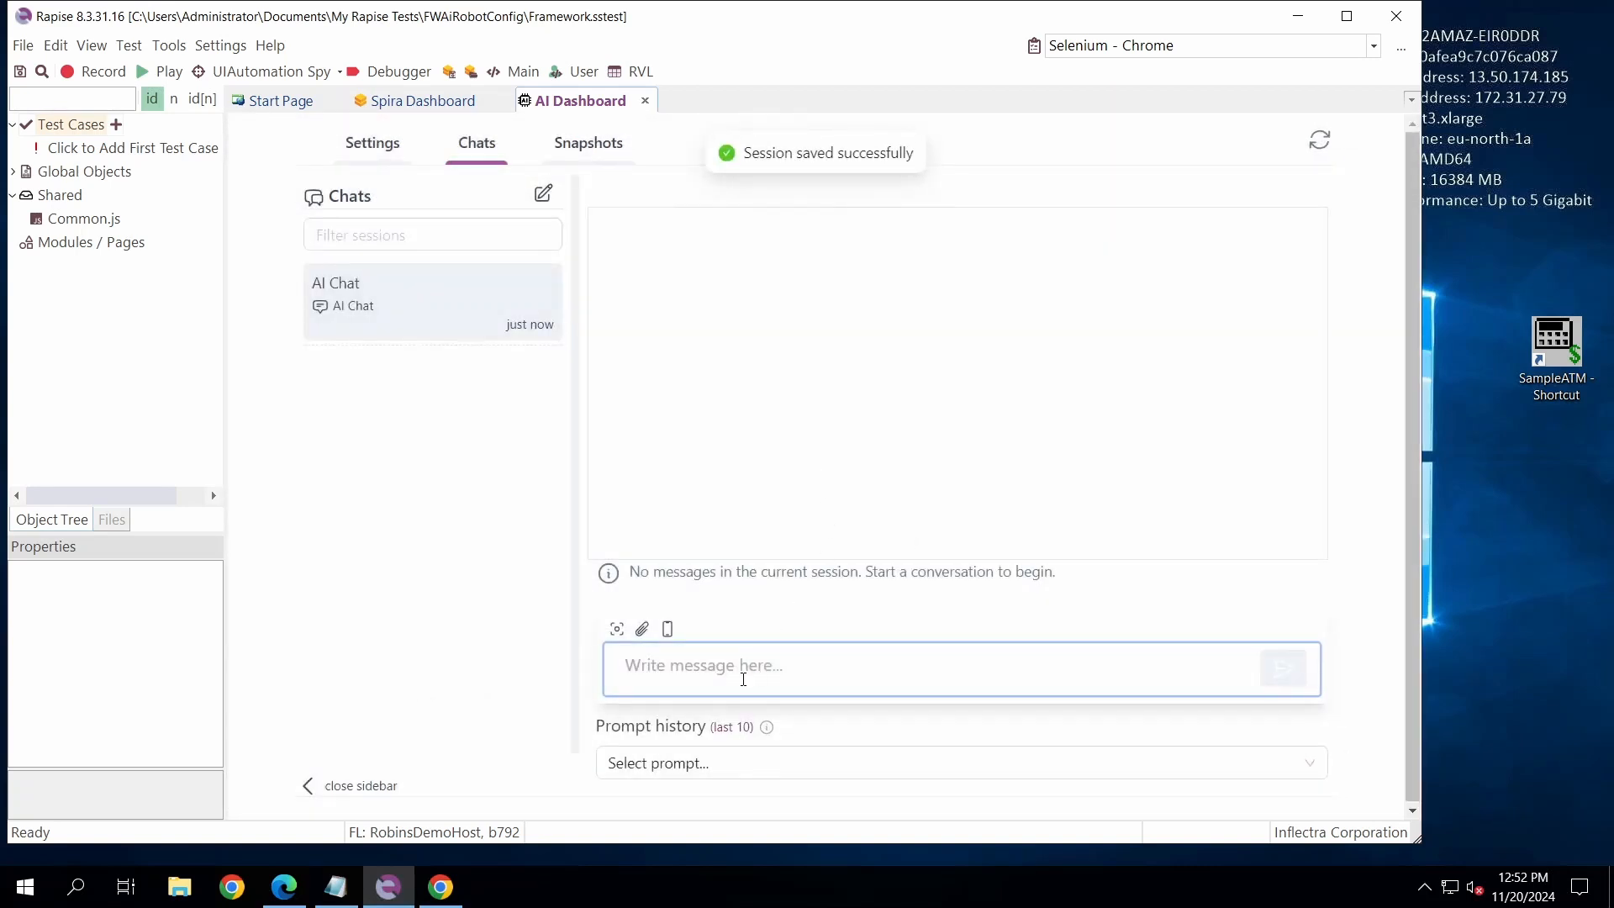
- Ask "Hello, what model is that?" in the AI chat and highlight the part of the reply identifying the assistant
{"action": "left_click", "coordinate": [799, 665]}
{"action": "type", "text": "Hello, what "}
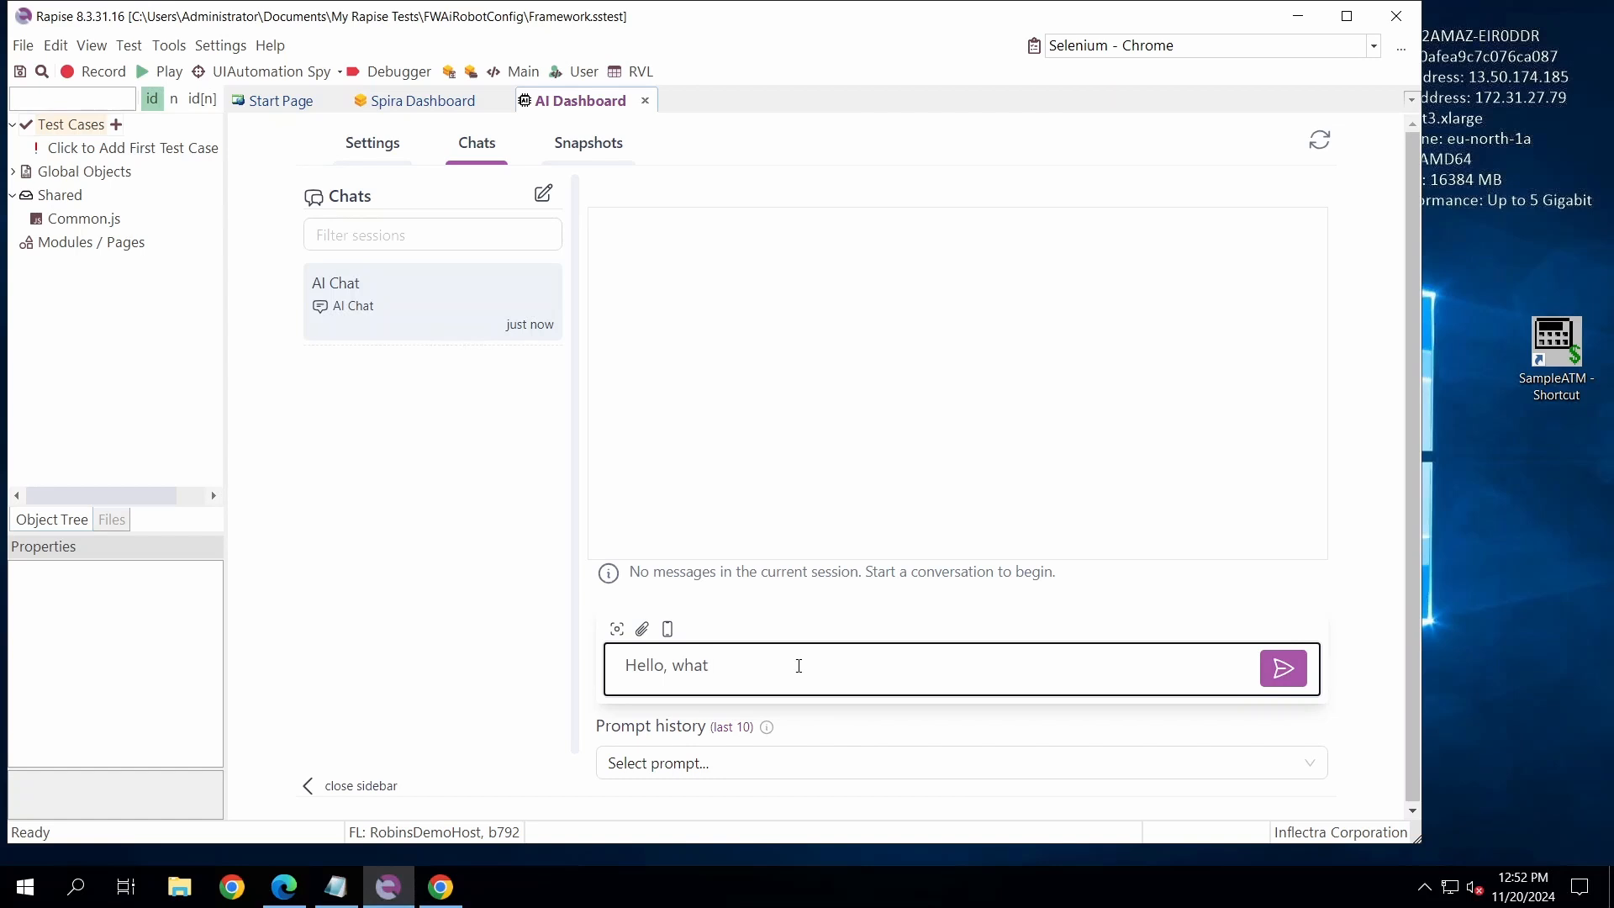
{"action": "type", "text": "model is that?"}
{"action": "key", "text": "Return"}
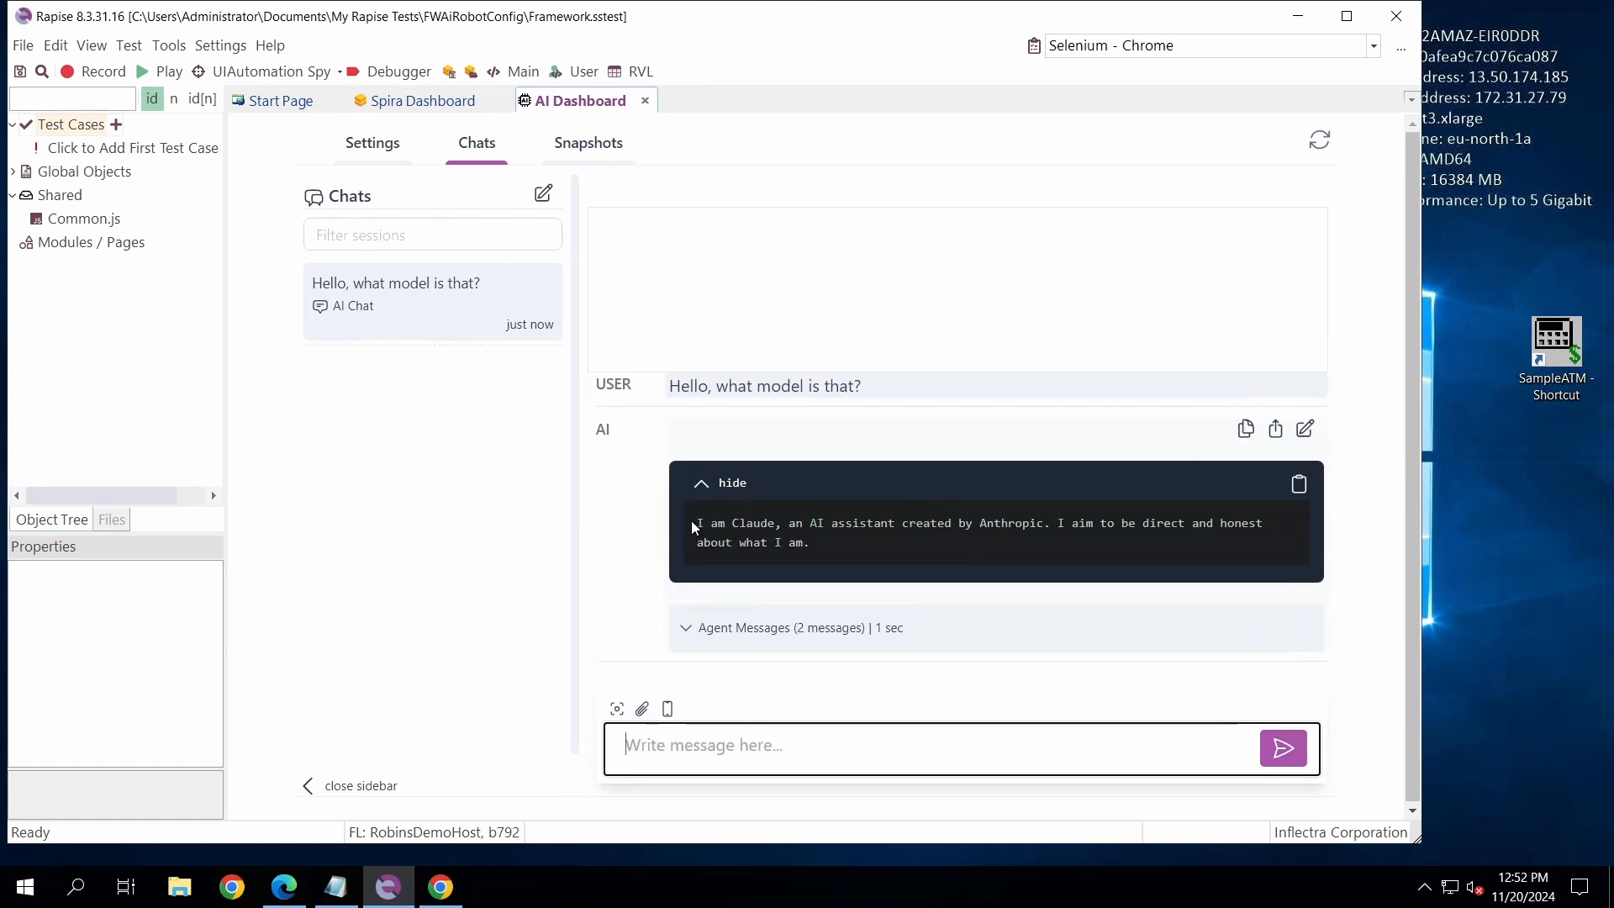
{"action": "left_click_drag", "start_coordinate": [694, 521], "coordinate": [1045, 516]}
{"action": "left_click", "coordinate": [1066, 511]}
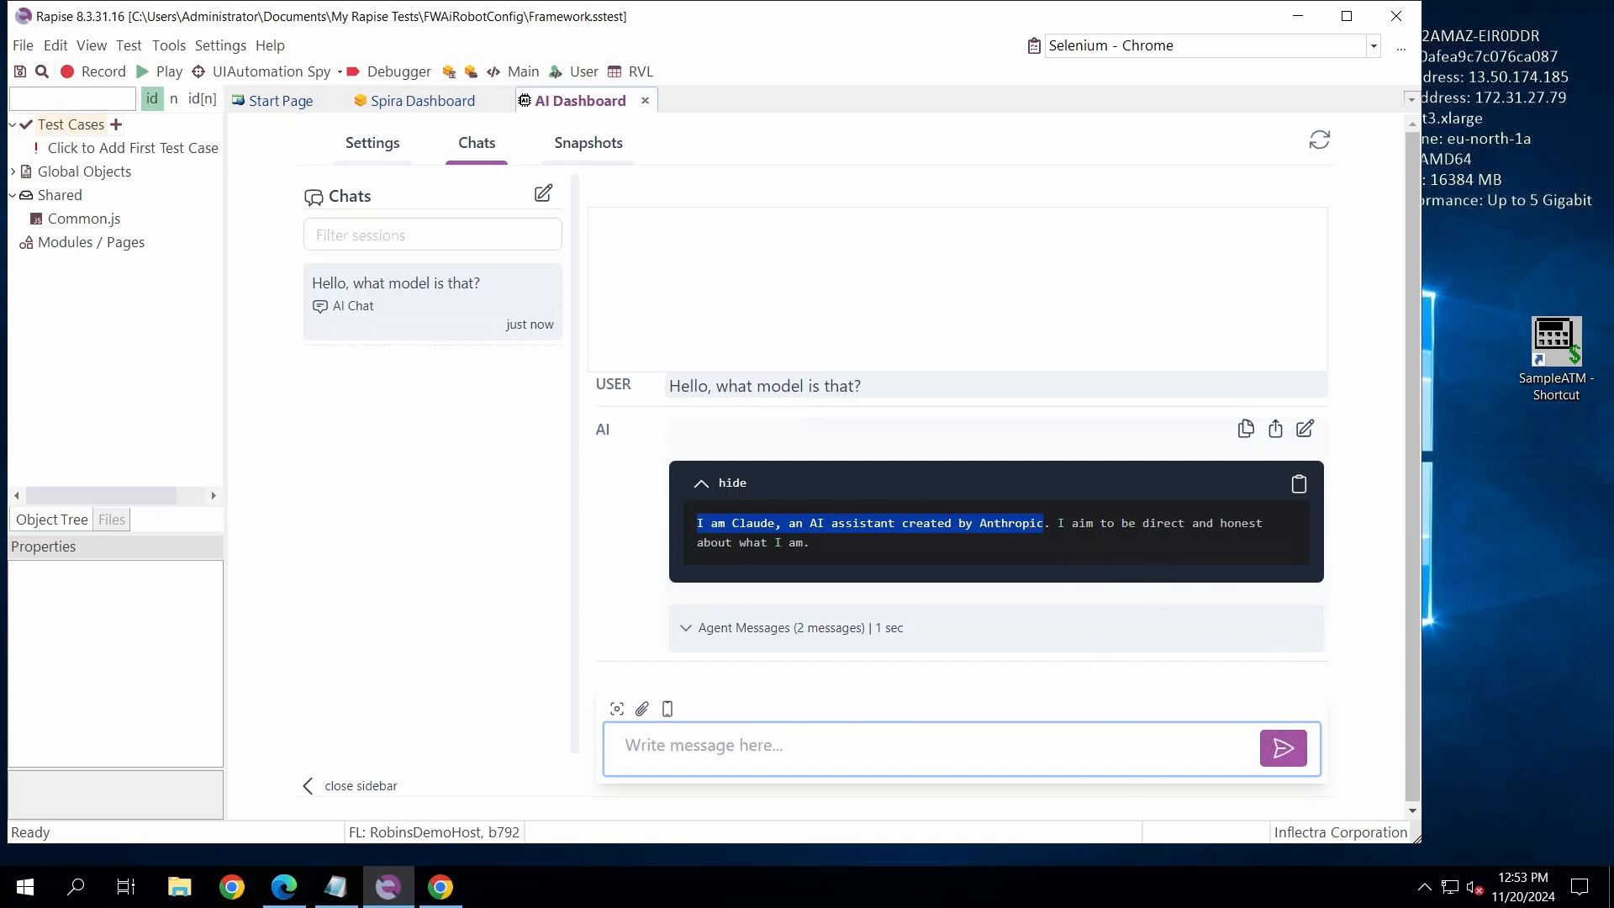
{"action": "left_click", "coordinate": [824, 895]}
{"action": "left_click", "coordinate": [925, 746]}
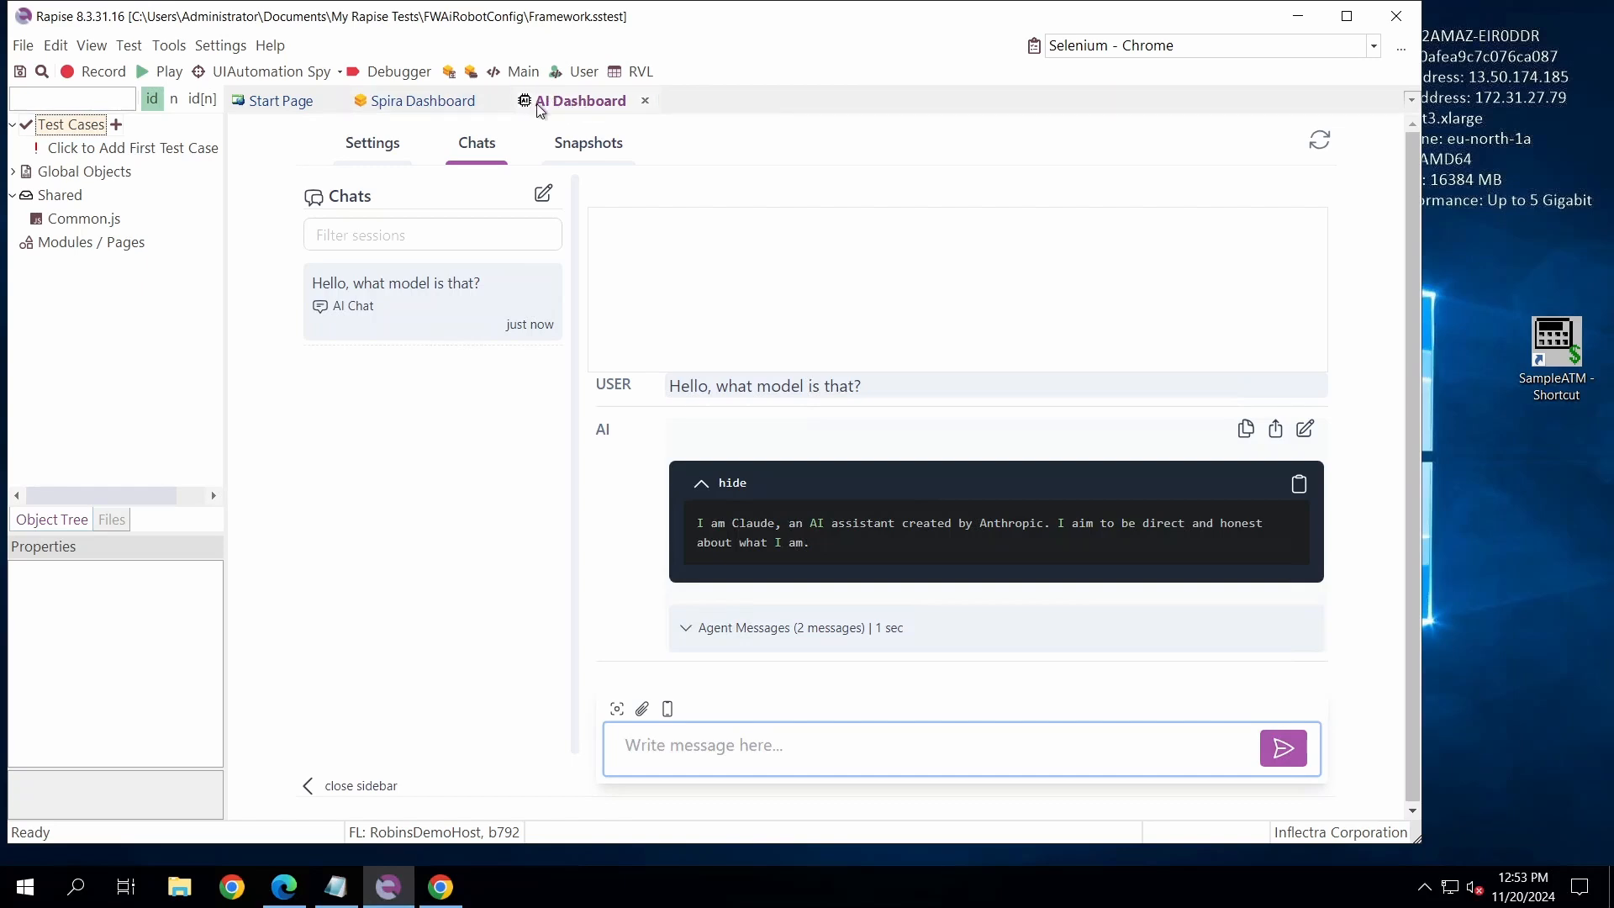
- Import the public page object AiRobot into the framework's Modules / Pages
{"action": "left_click", "coordinate": [83, 243]}
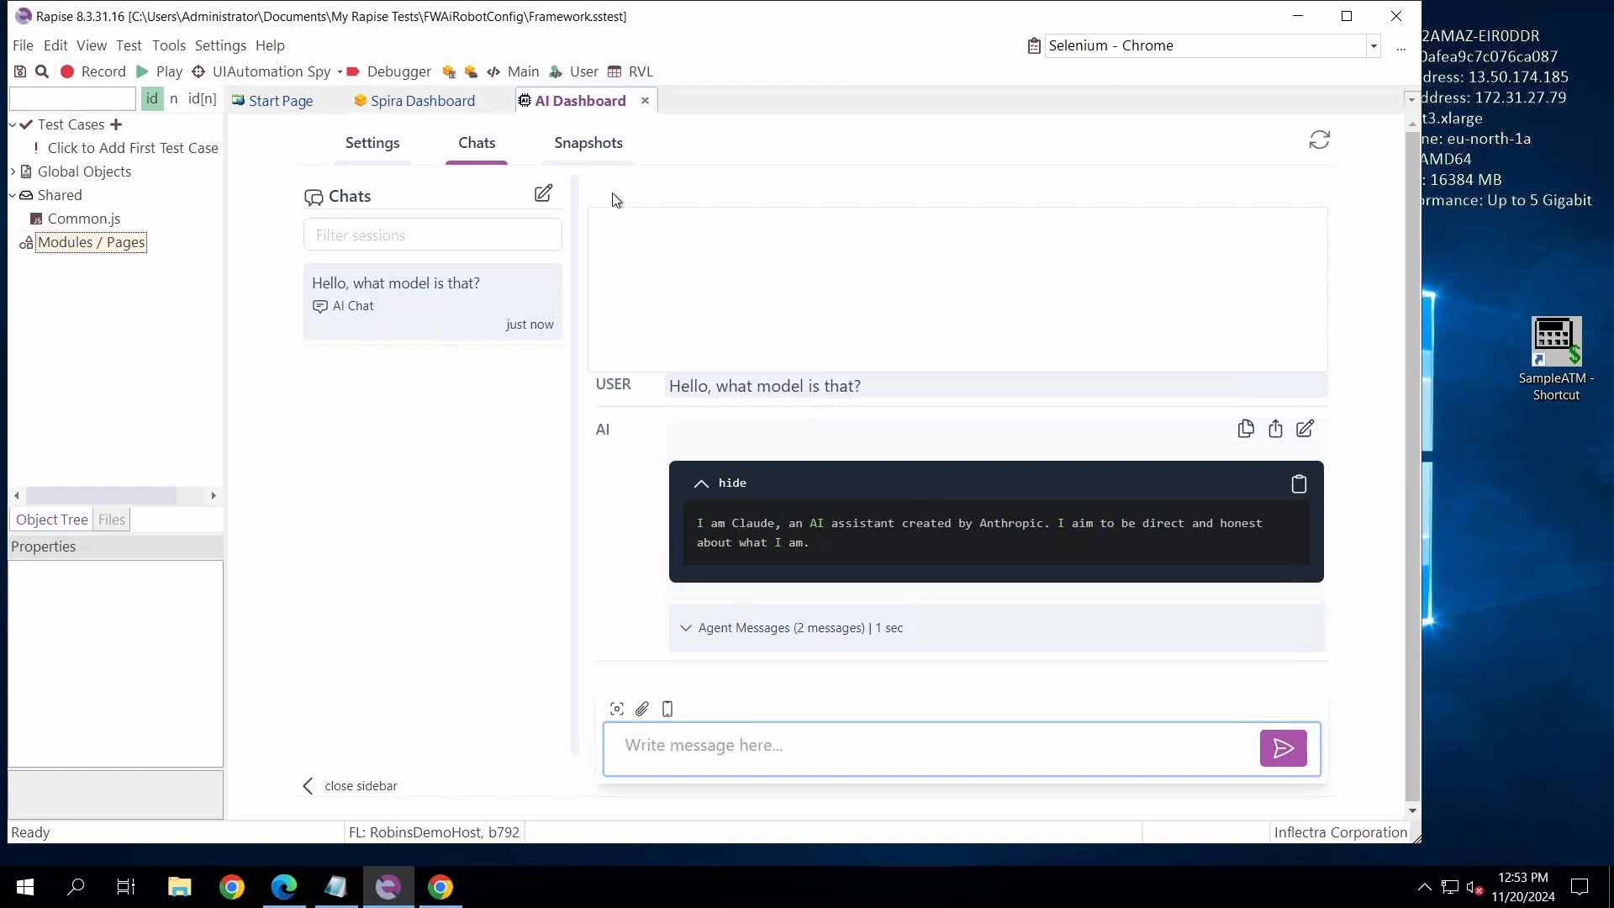
{"action": "right_click", "coordinate": [85, 249]}
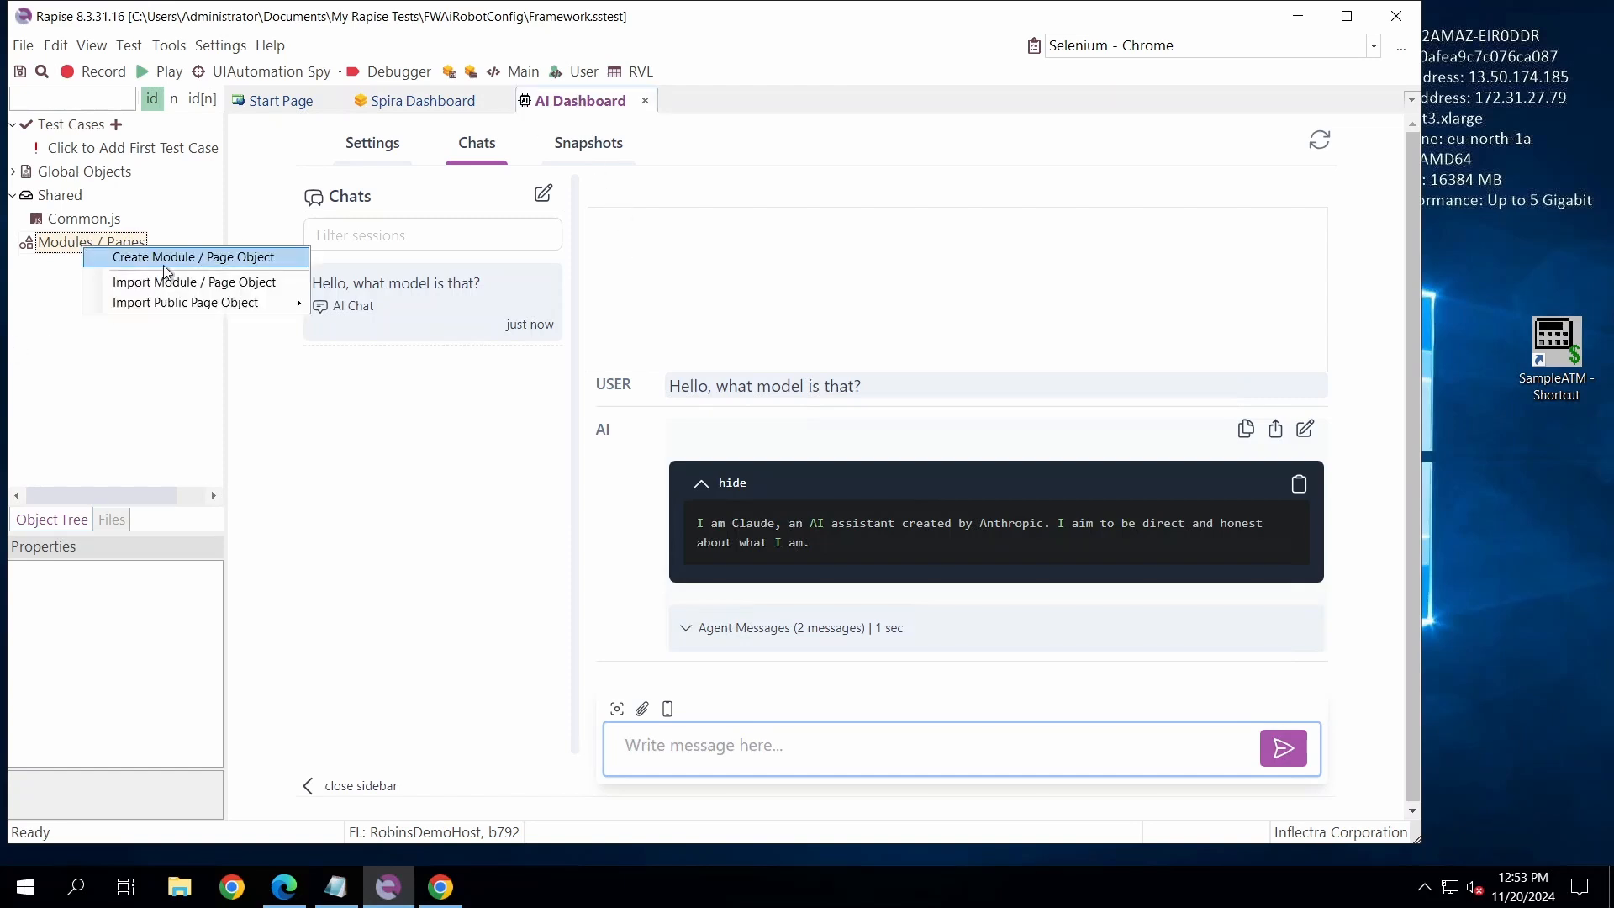
{"action": "mouse_move", "coordinate": [188, 311]}
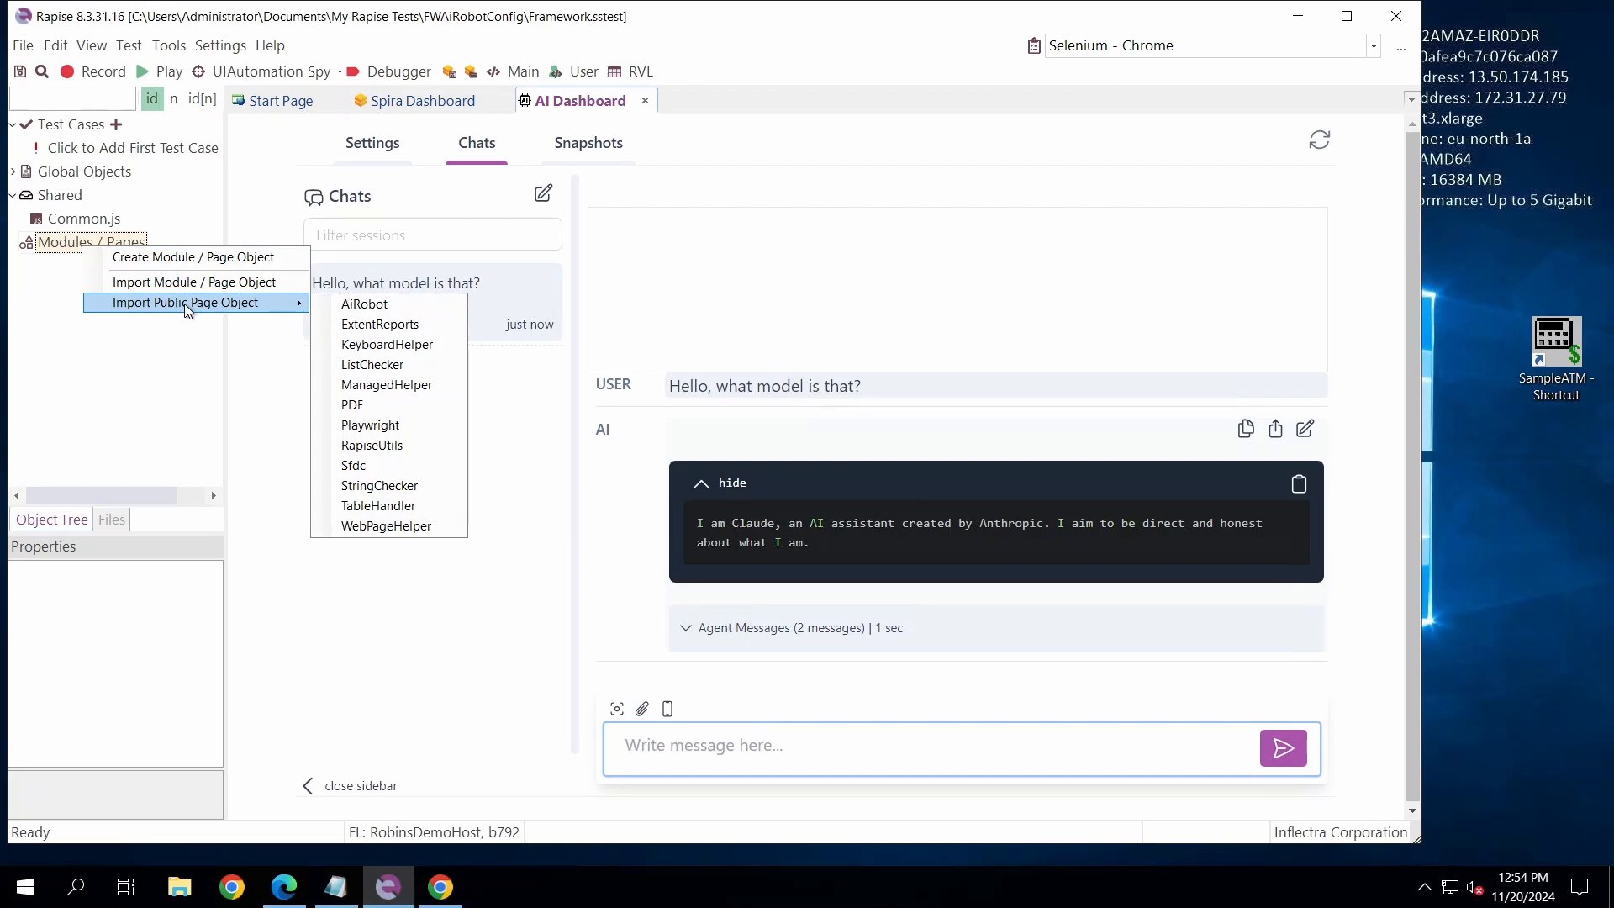
{"action": "left_click", "coordinate": [55, 247]}
{"action": "right_click", "coordinate": [56, 246]}
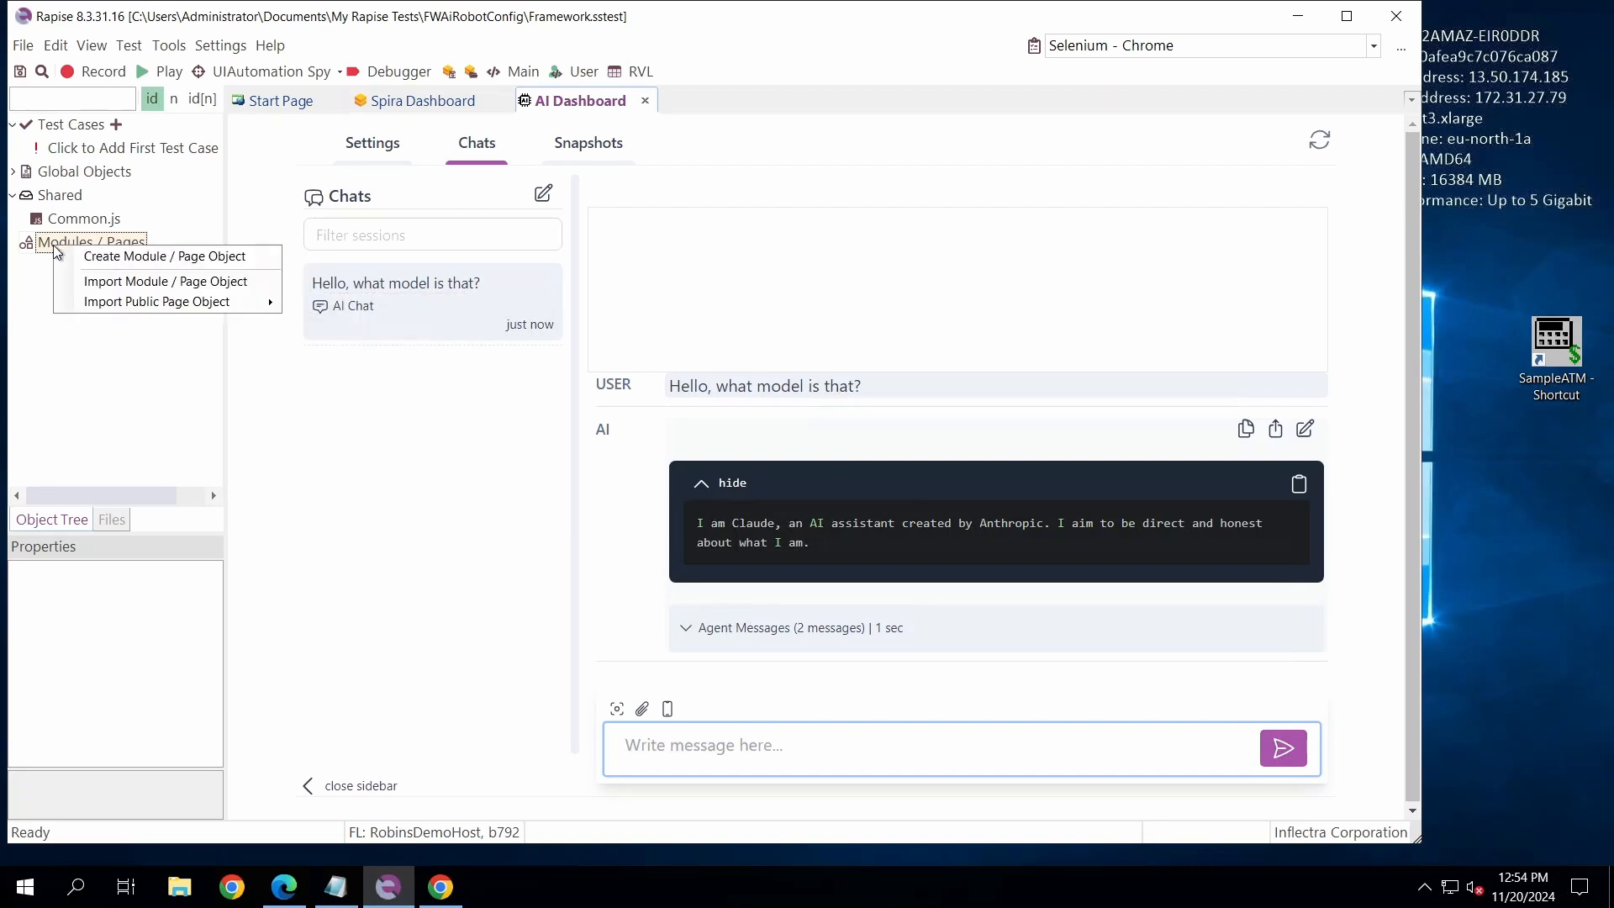
{"action": "mouse_move", "coordinate": [123, 309]}
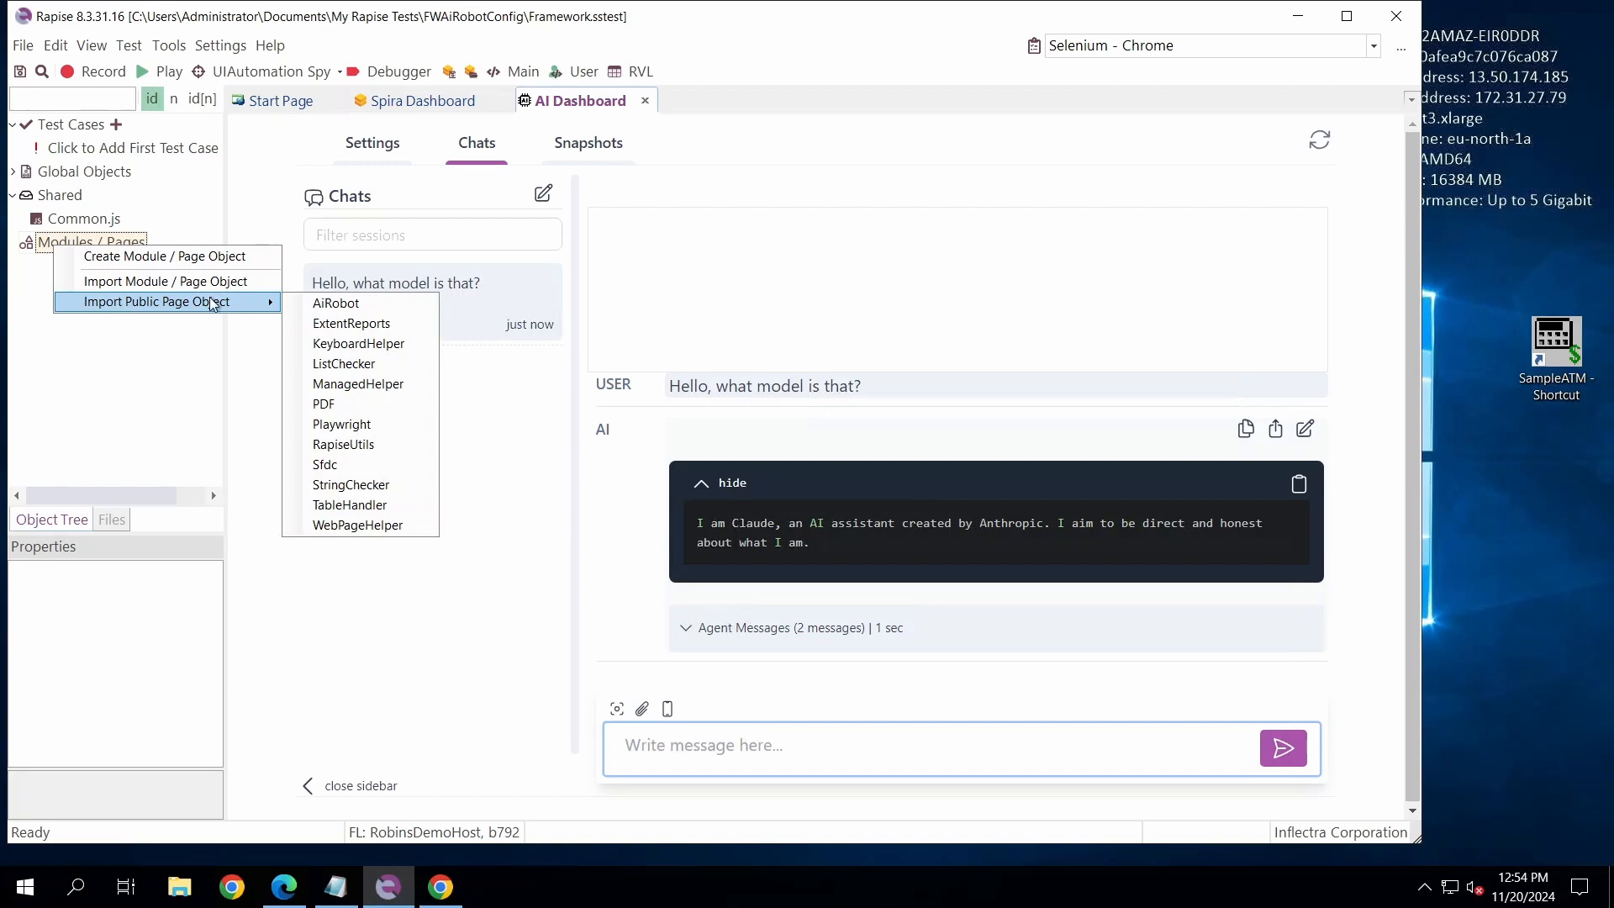
{"action": "left_click", "coordinate": [346, 304]}
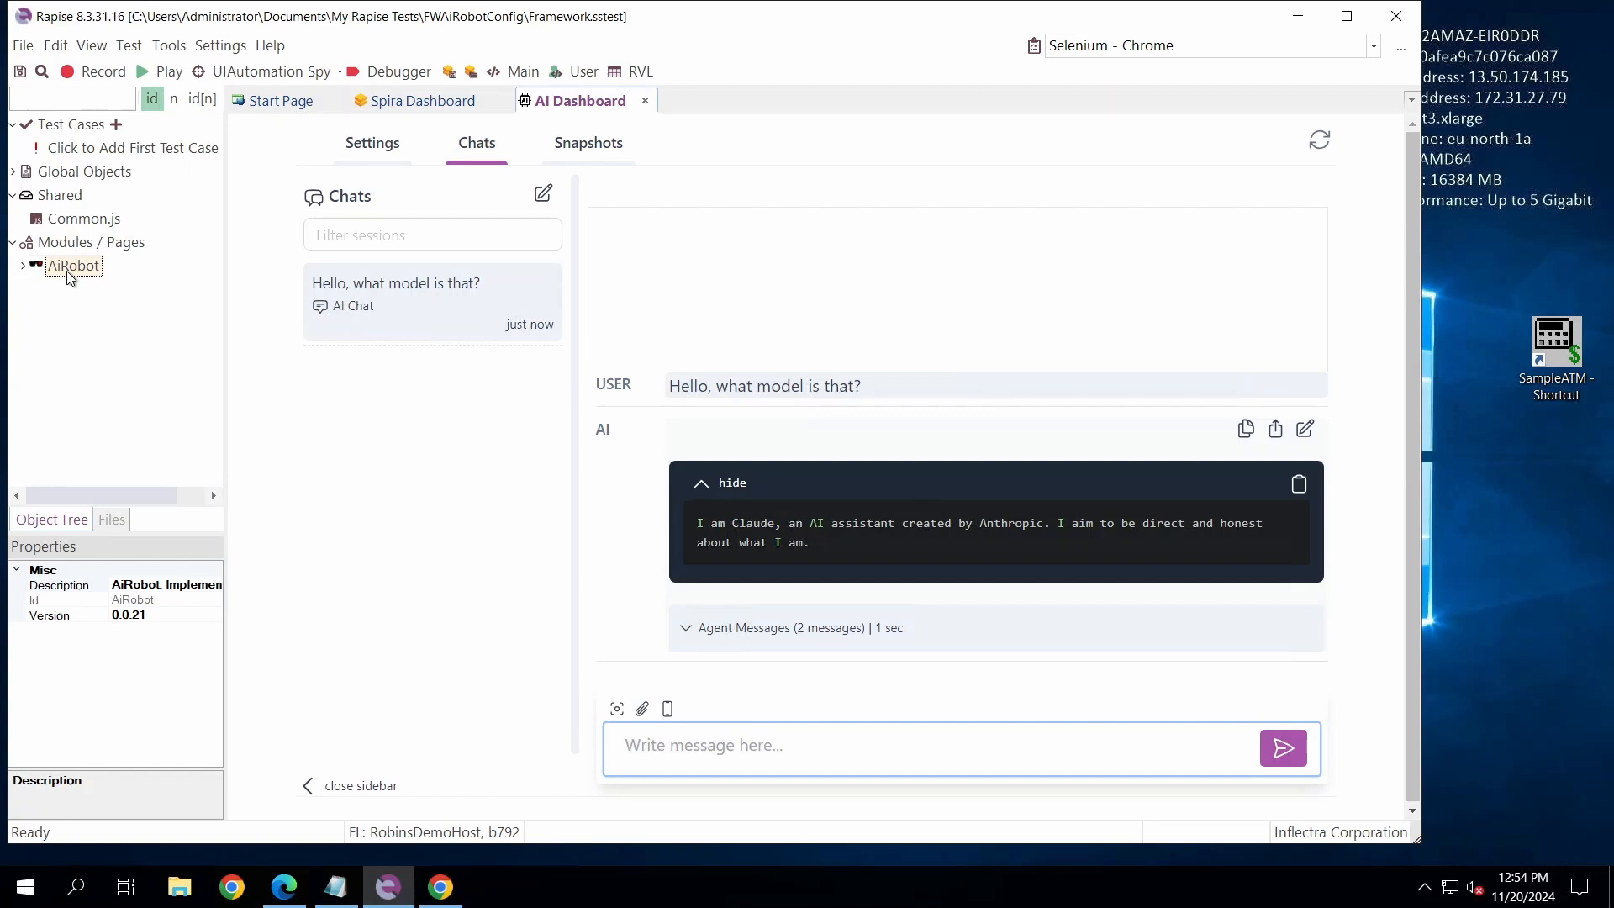
- Add a test case named "Robot Test Case" with the Web methodology in TestCases, using RVL as its scripting language
{"action": "left_click", "coordinate": [116, 125]}
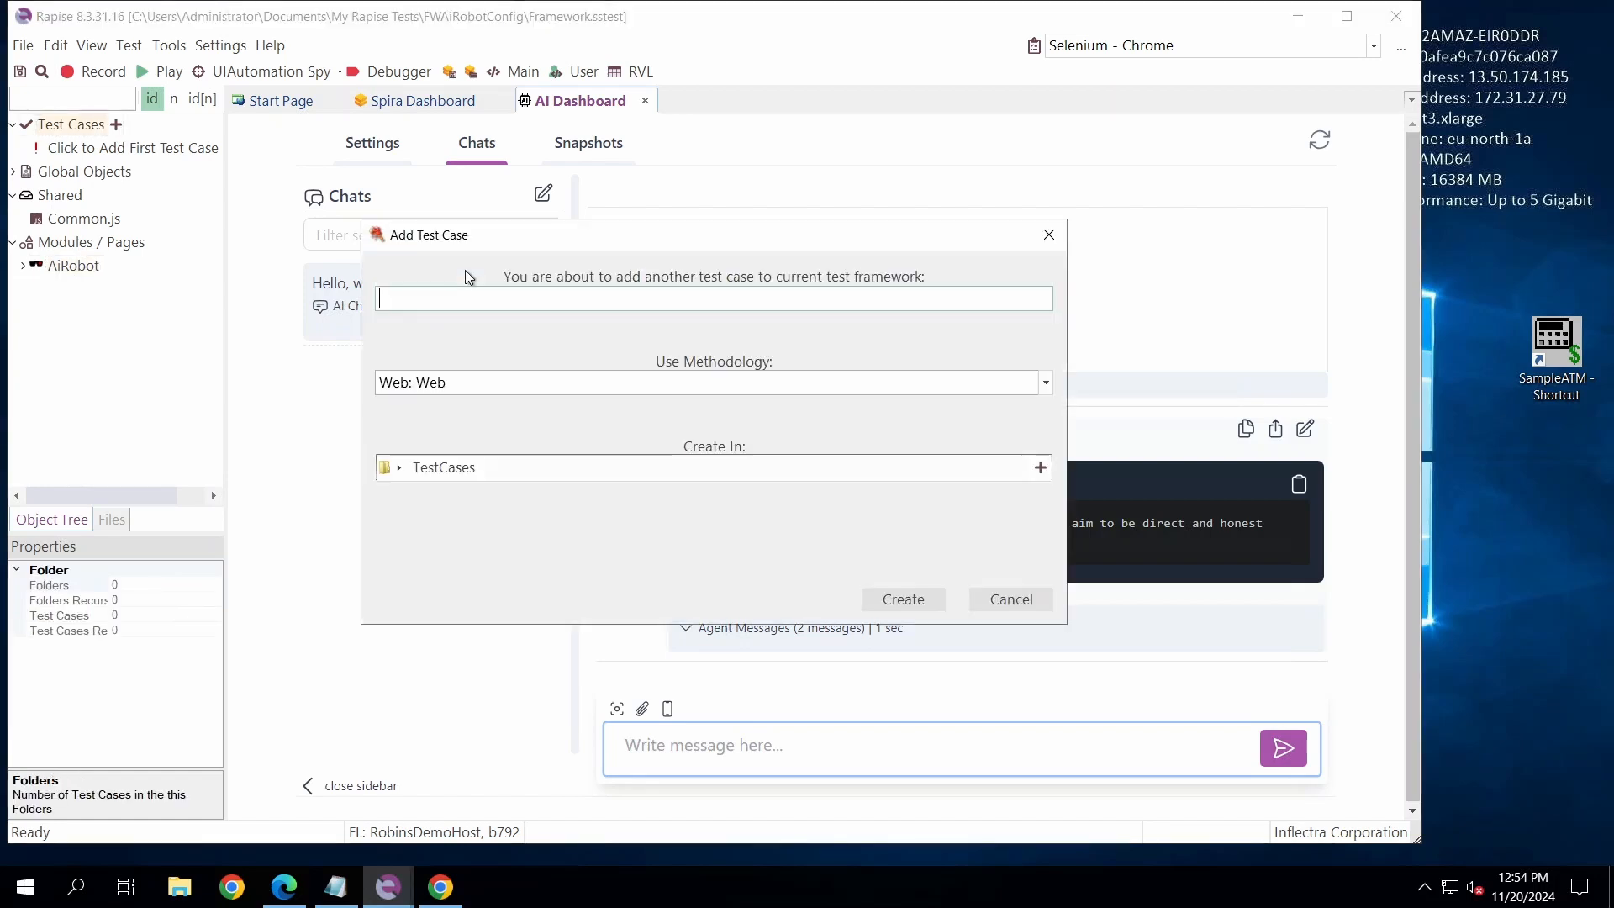
{"action": "type", "text": "Robot Test Case"}
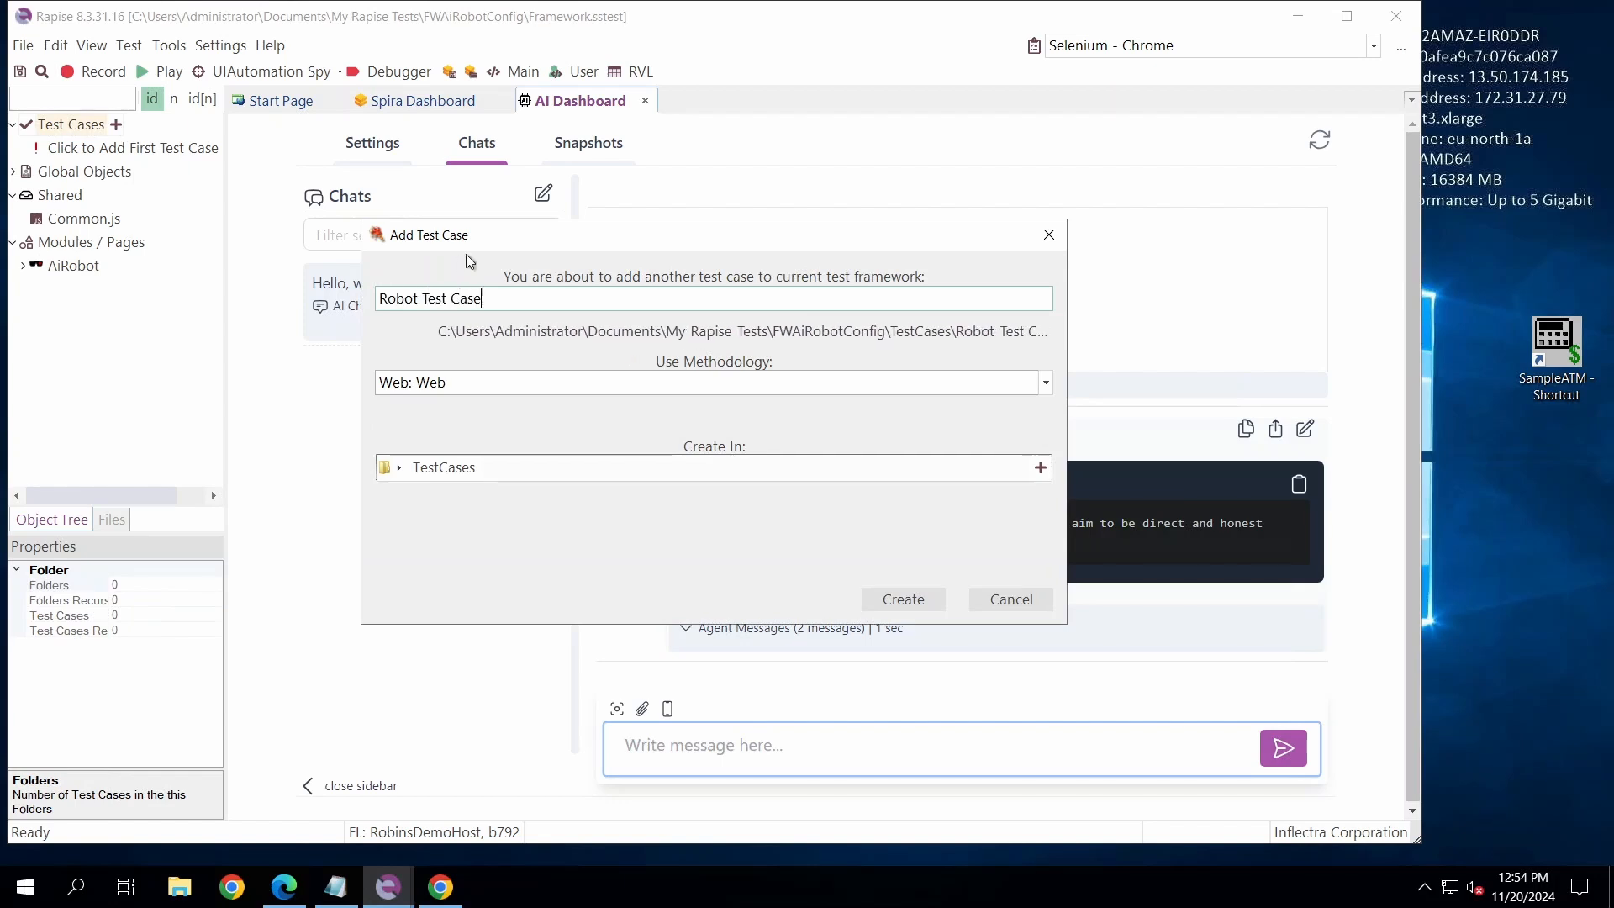
{"action": "left_click", "coordinate": [902, 599]}
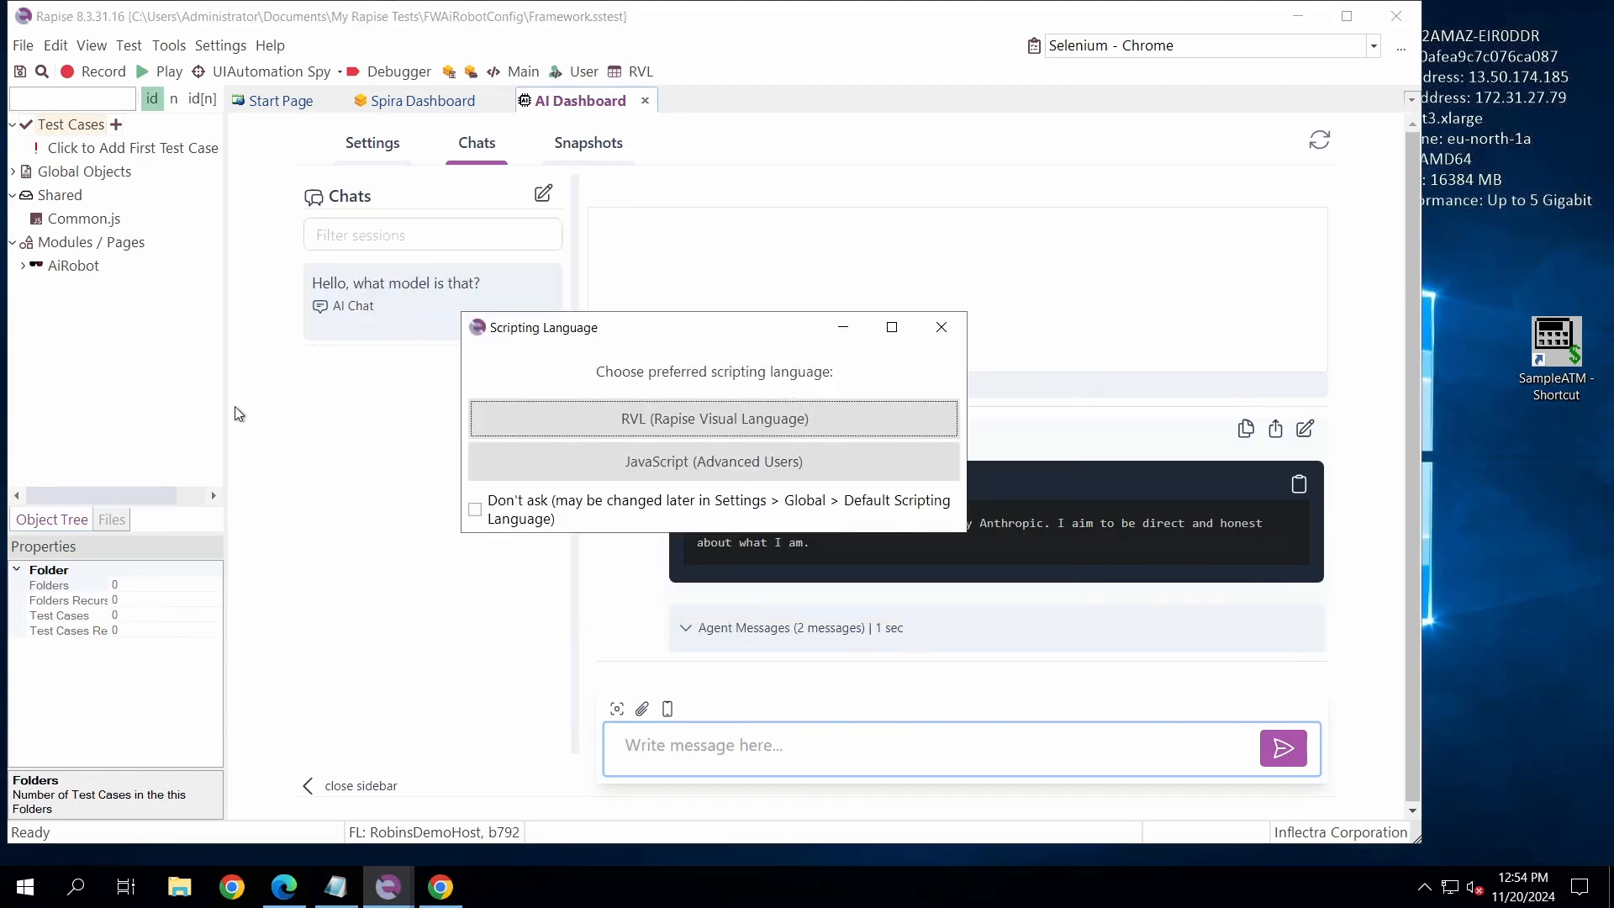
{"action": "left_click", "coordinate": [631, 420]}
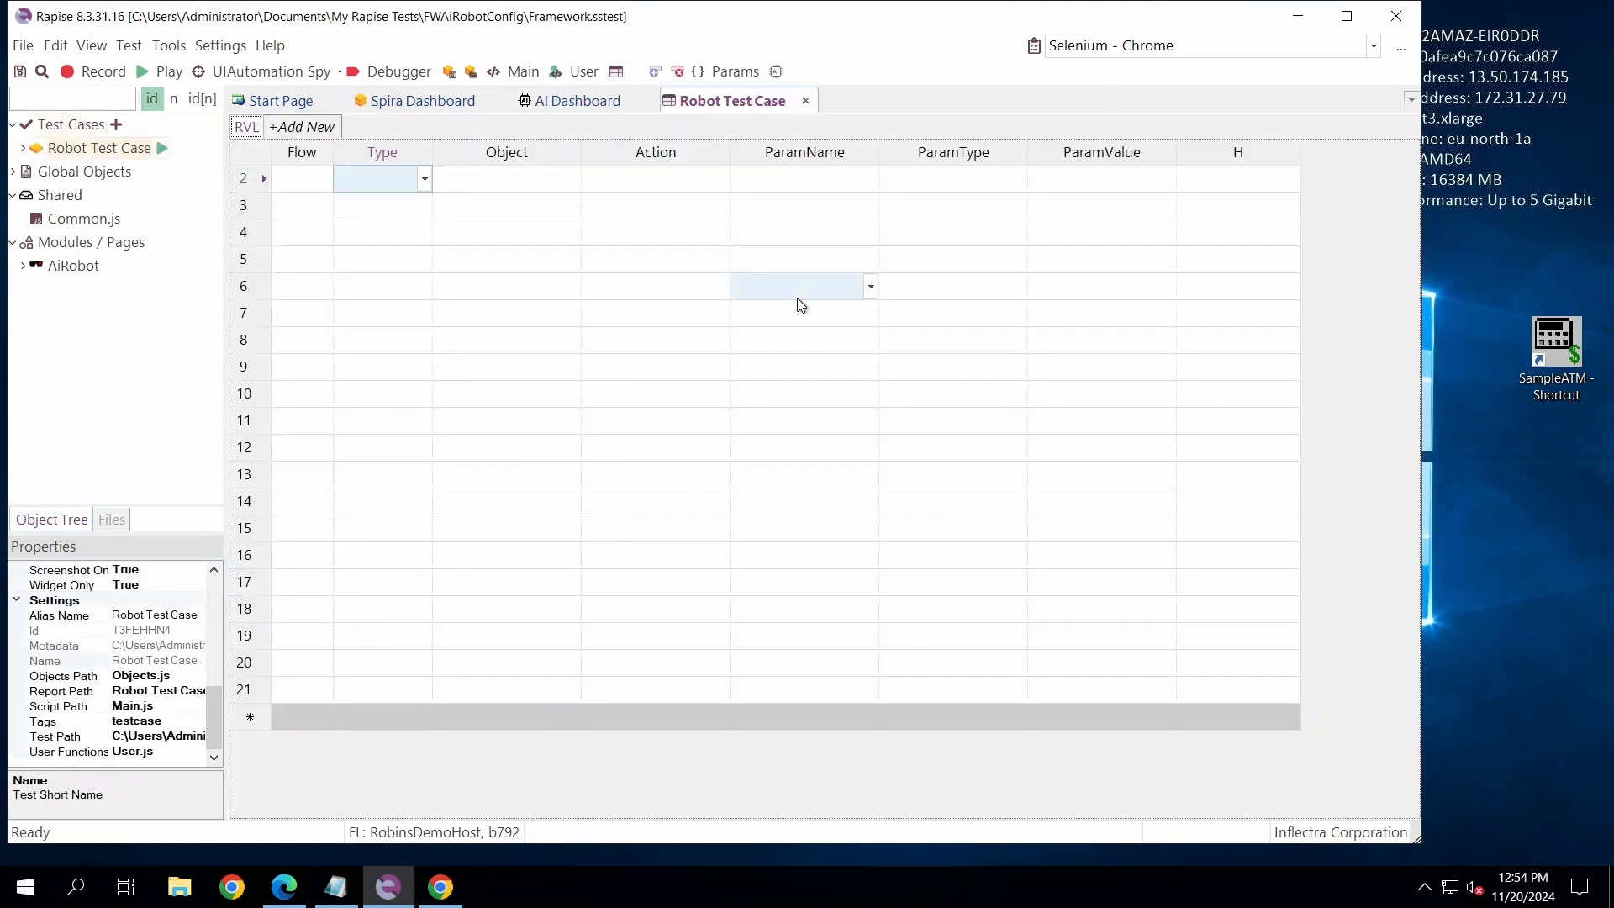
{"action": "left_click", "coordinate": [266, 242]}
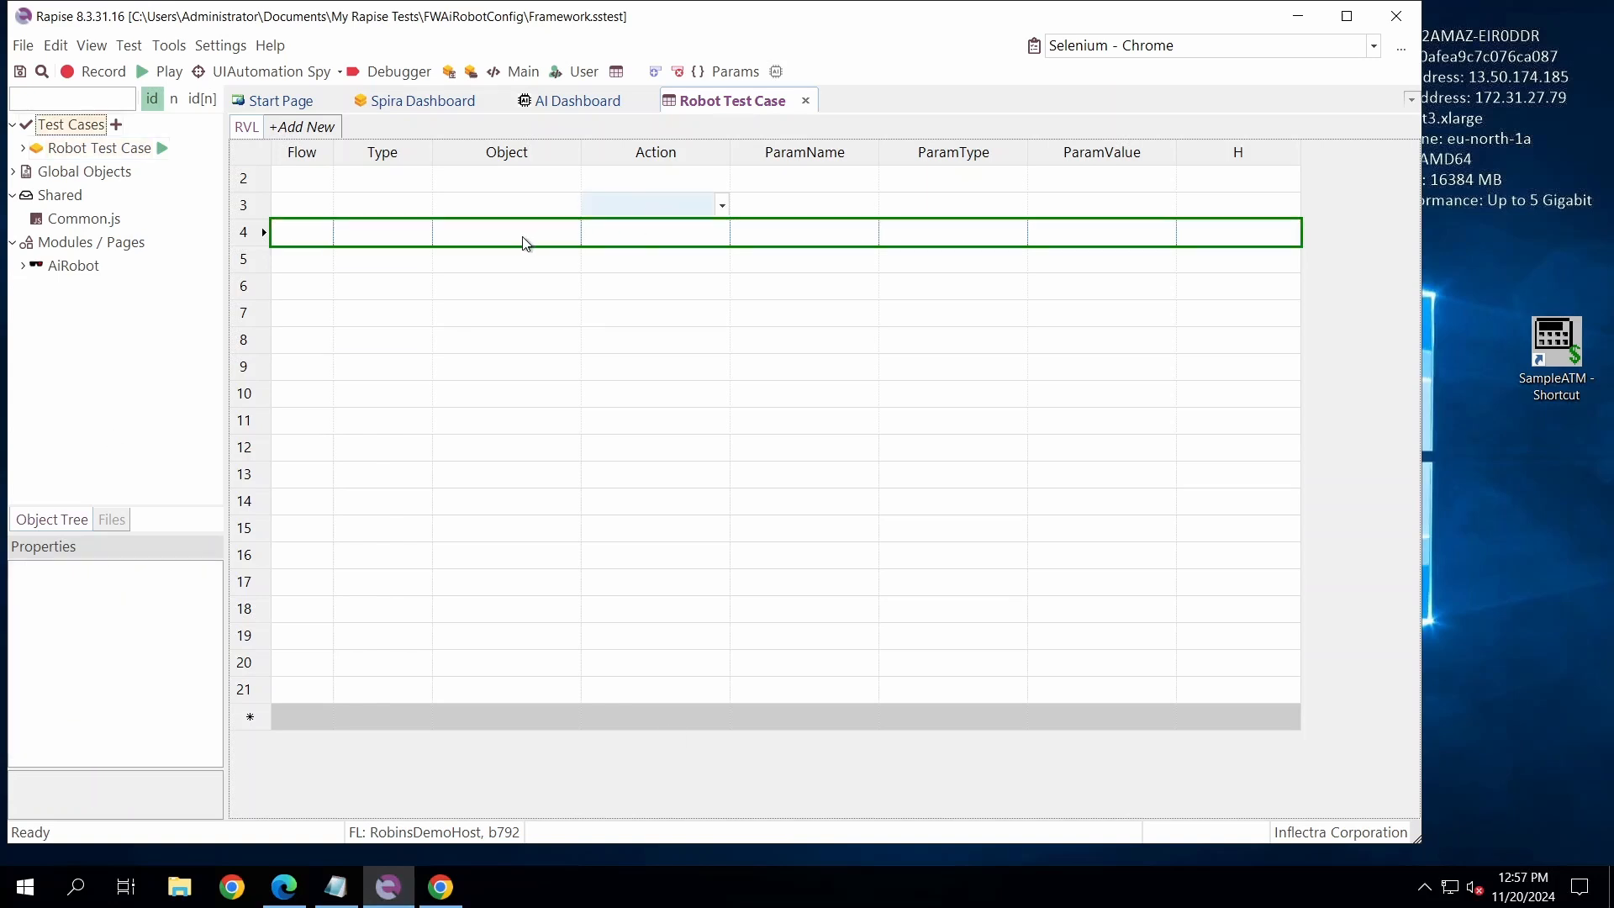
{"action": "left_click", "coordinate": [521, 234]}
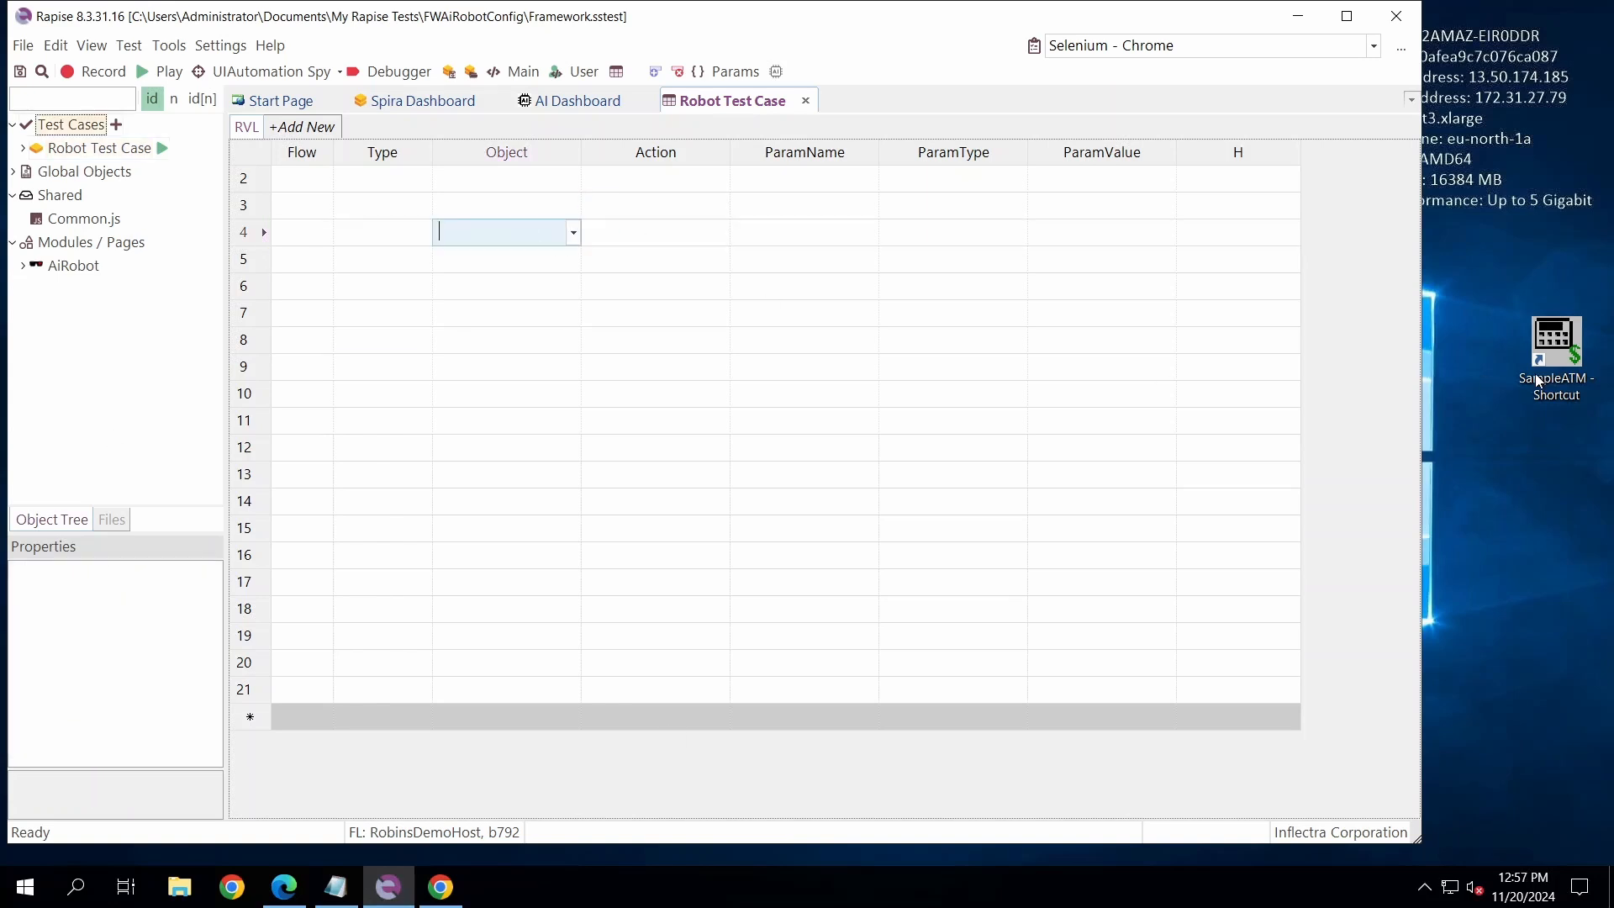
{"action": "left_click", "coordinate": [1538, 380]}
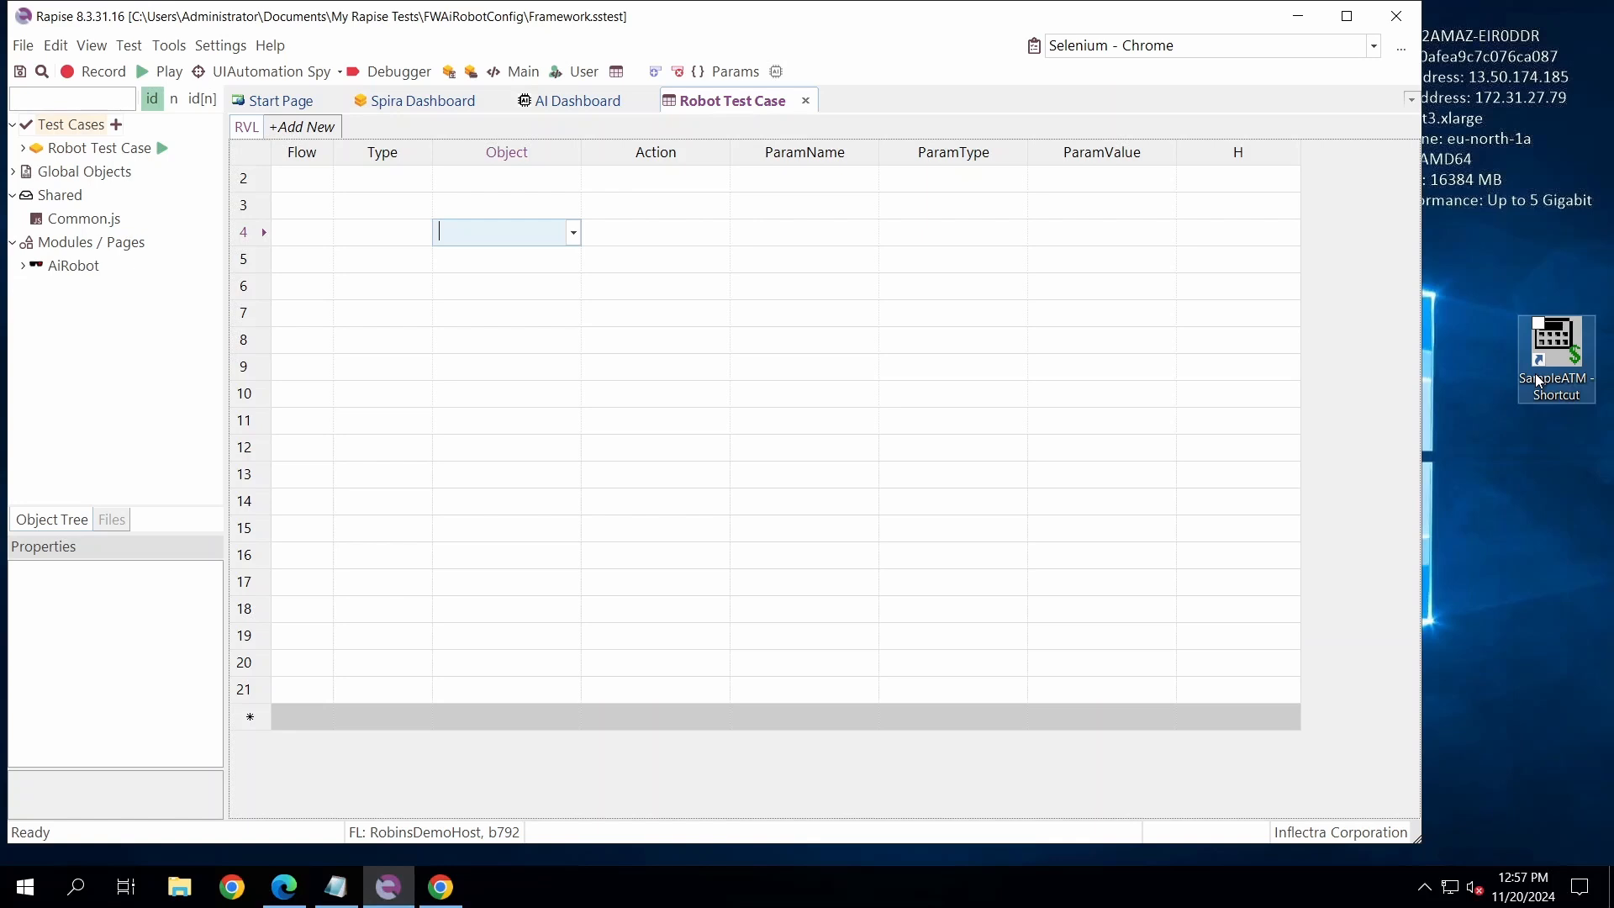
{"action": "type", "text": "Navigator"}
{"action": "key", "text": "Tab"}
{"action": "type", "text": "O"}
{"action": "key", "text": "Tab"}
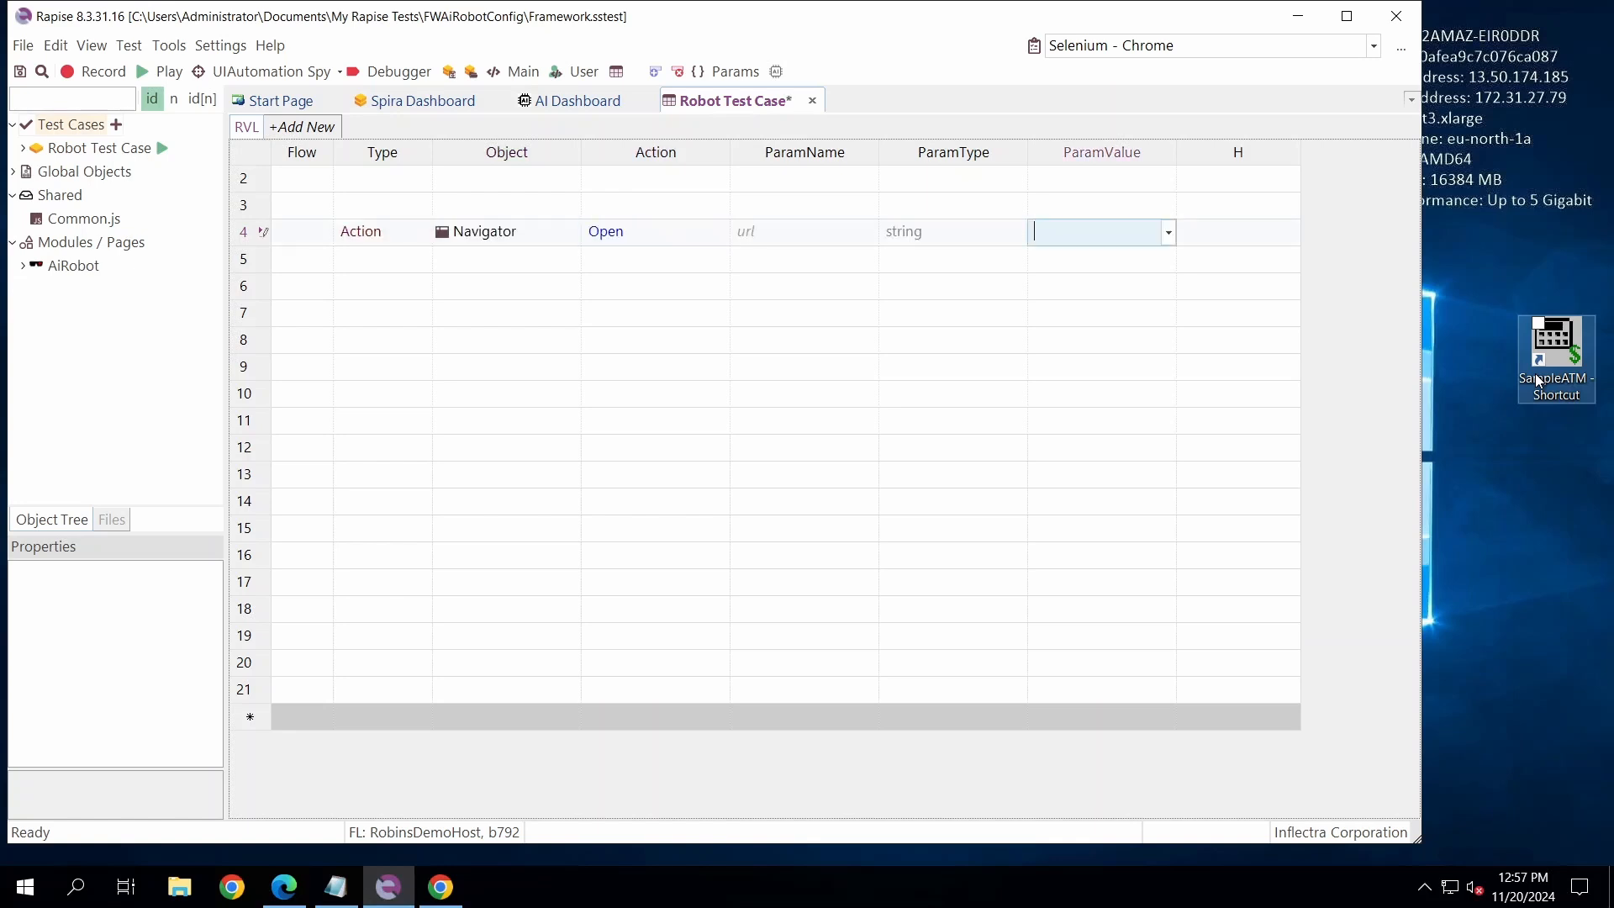
{"action": "type", "text": "https"}
{"action": "type", "text": "://inflectra.c"}
{"action": "type", "text": "o"}
{"action": "key", "text": "Return"}
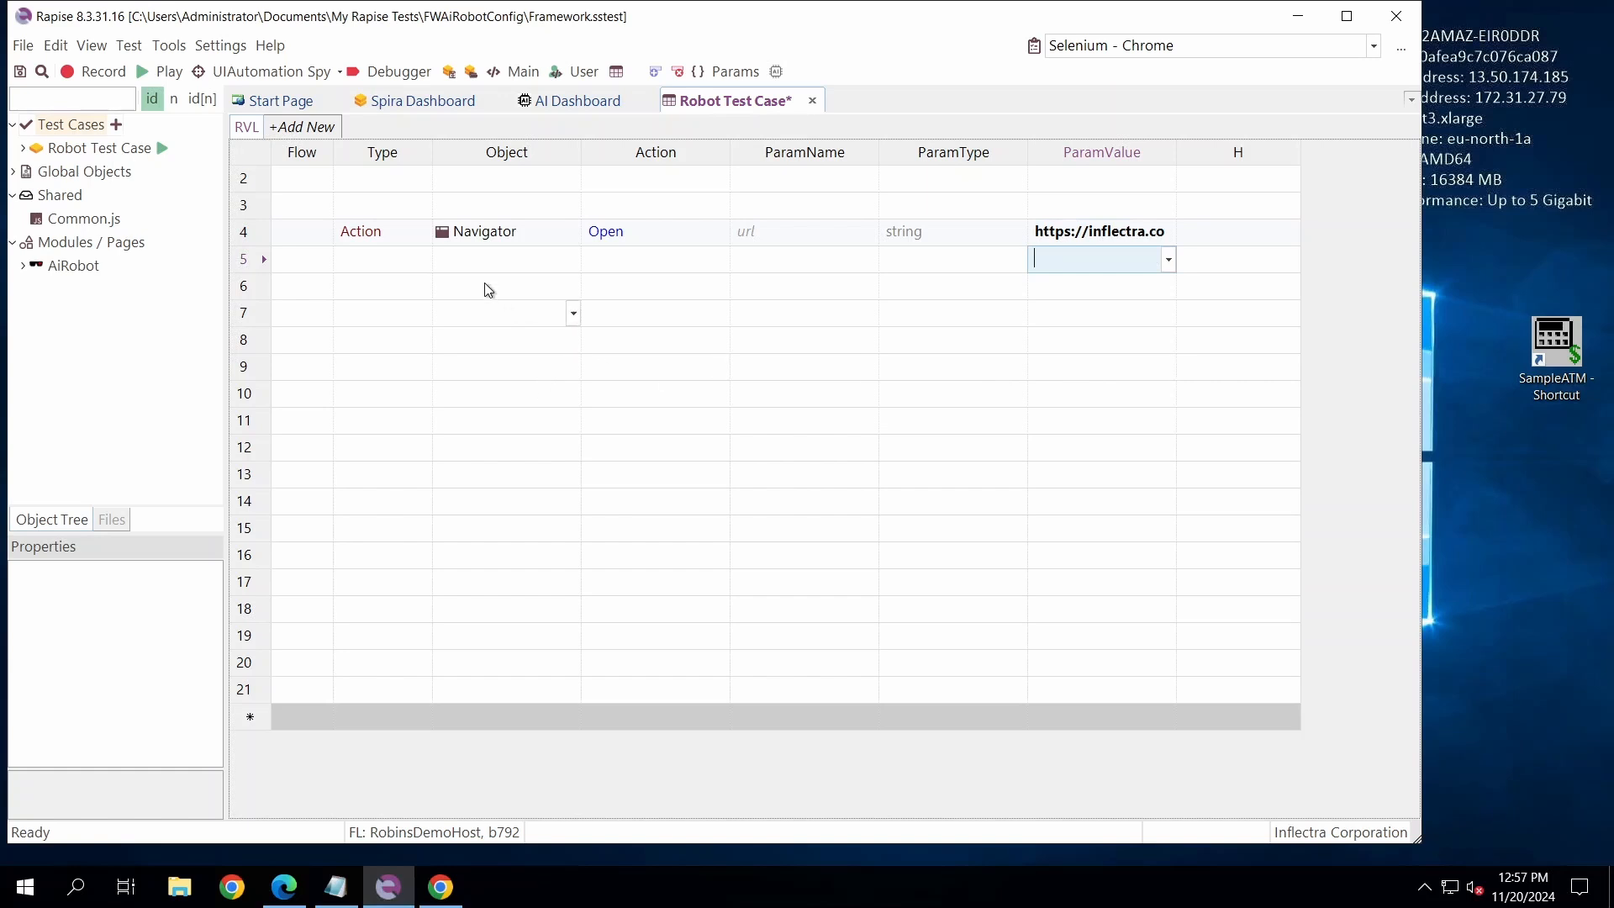
{"action": "left_click", "coordinate": [496, 259]}
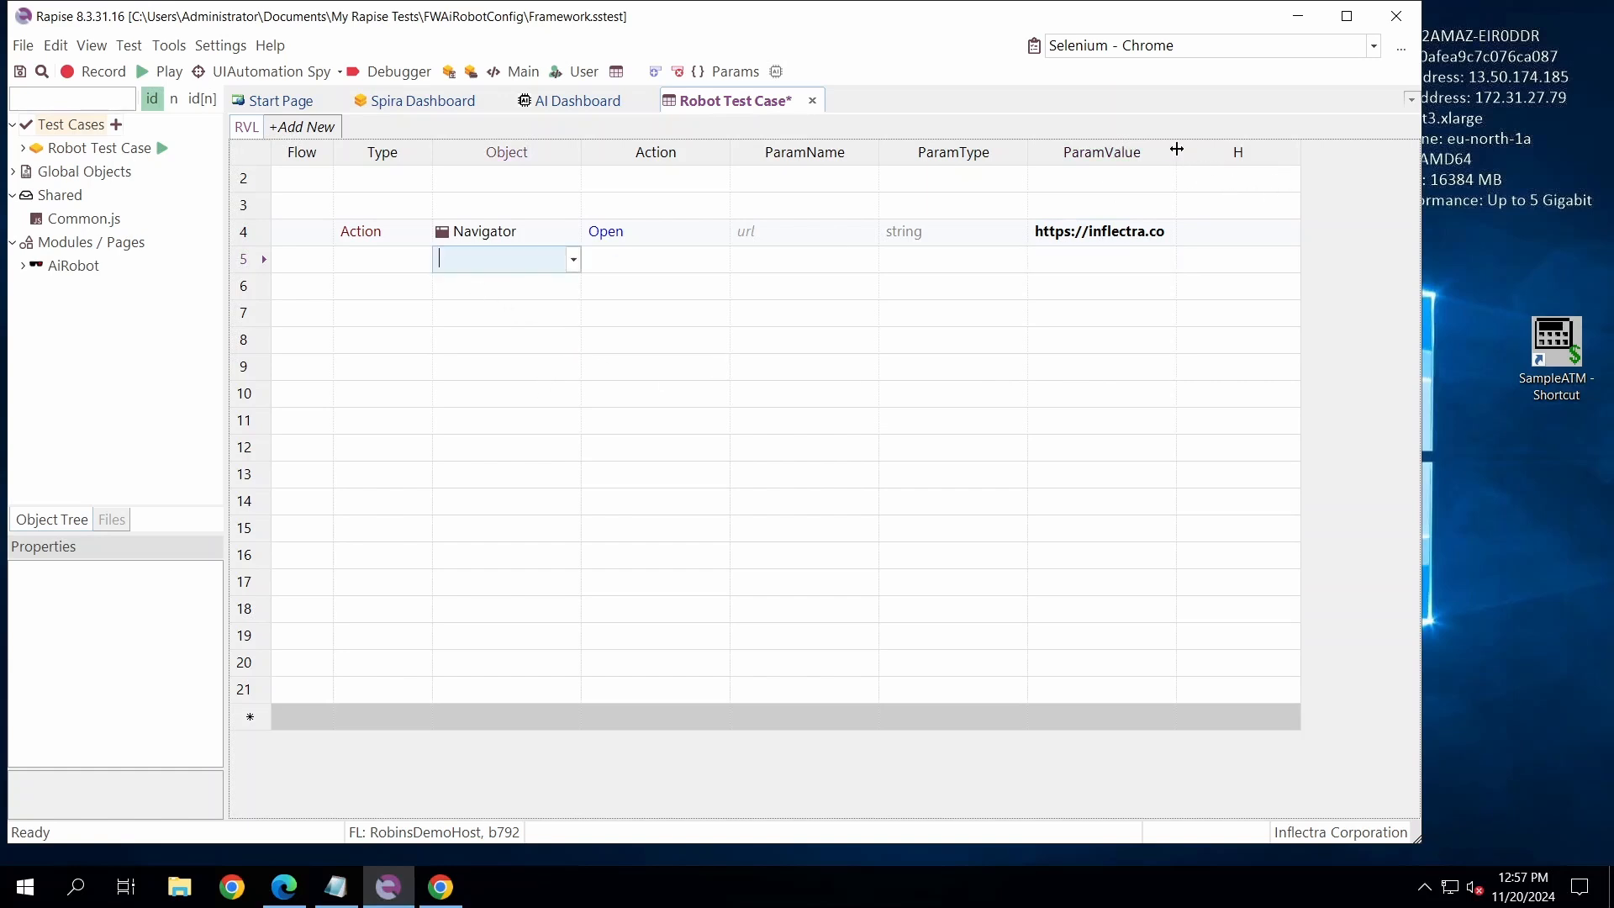
{"action": "left_click_drag", "start_coordinate": [1176, 153], "coordinate": [1397, 160]}
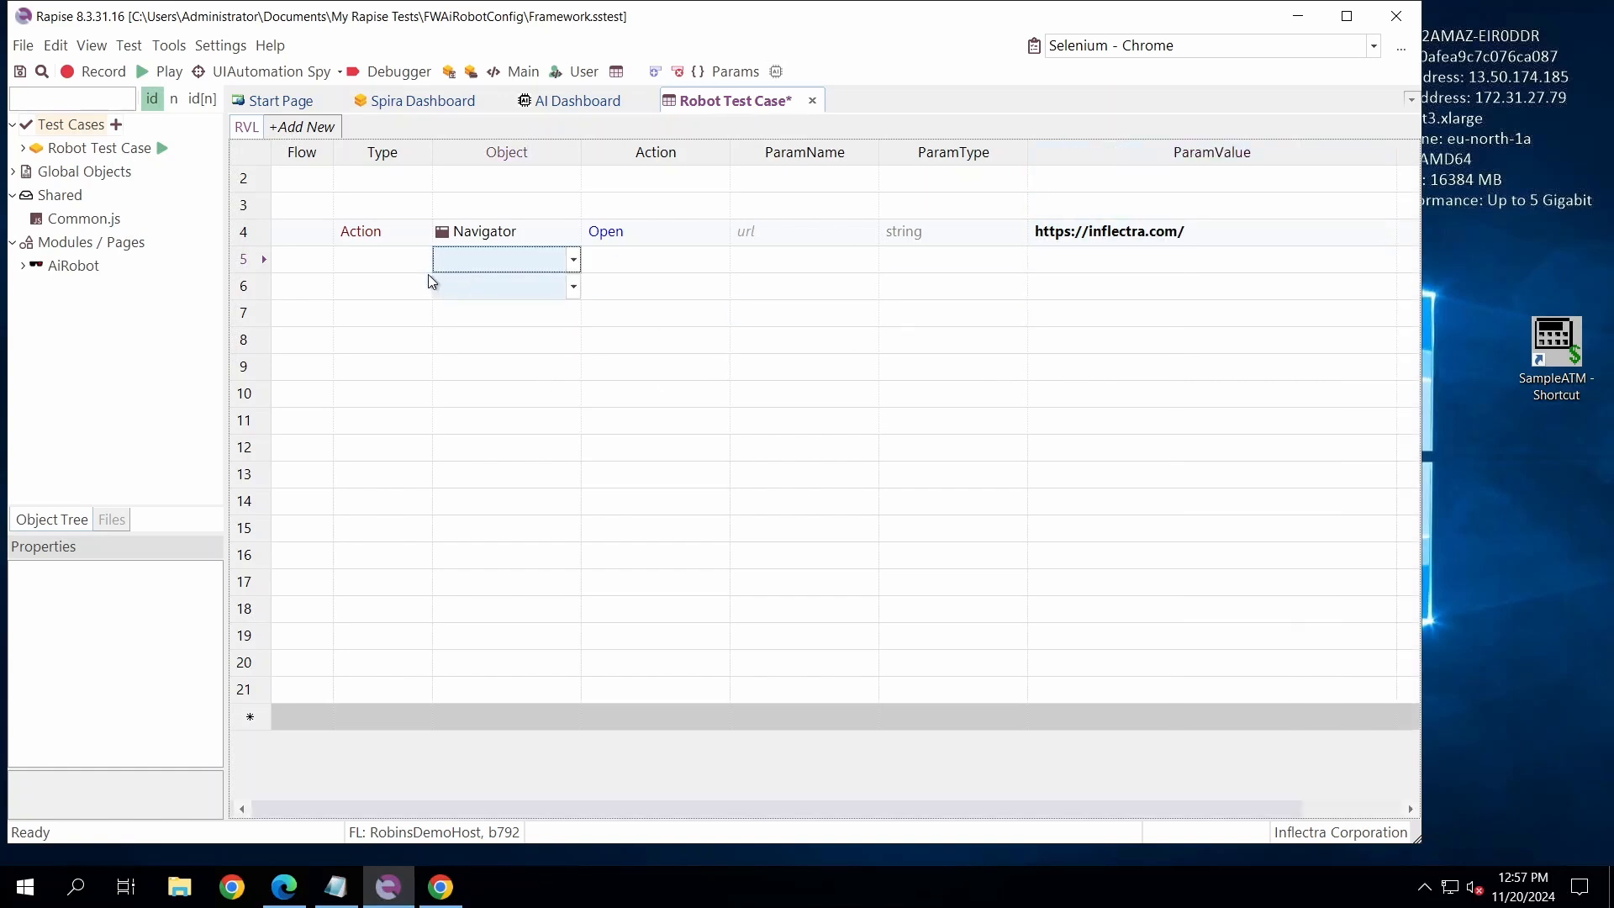
- Add a Navigator SetSize action in row 5 with width 1024 and height 768
{"action": "left_click", "coordinate": [467, 256]}
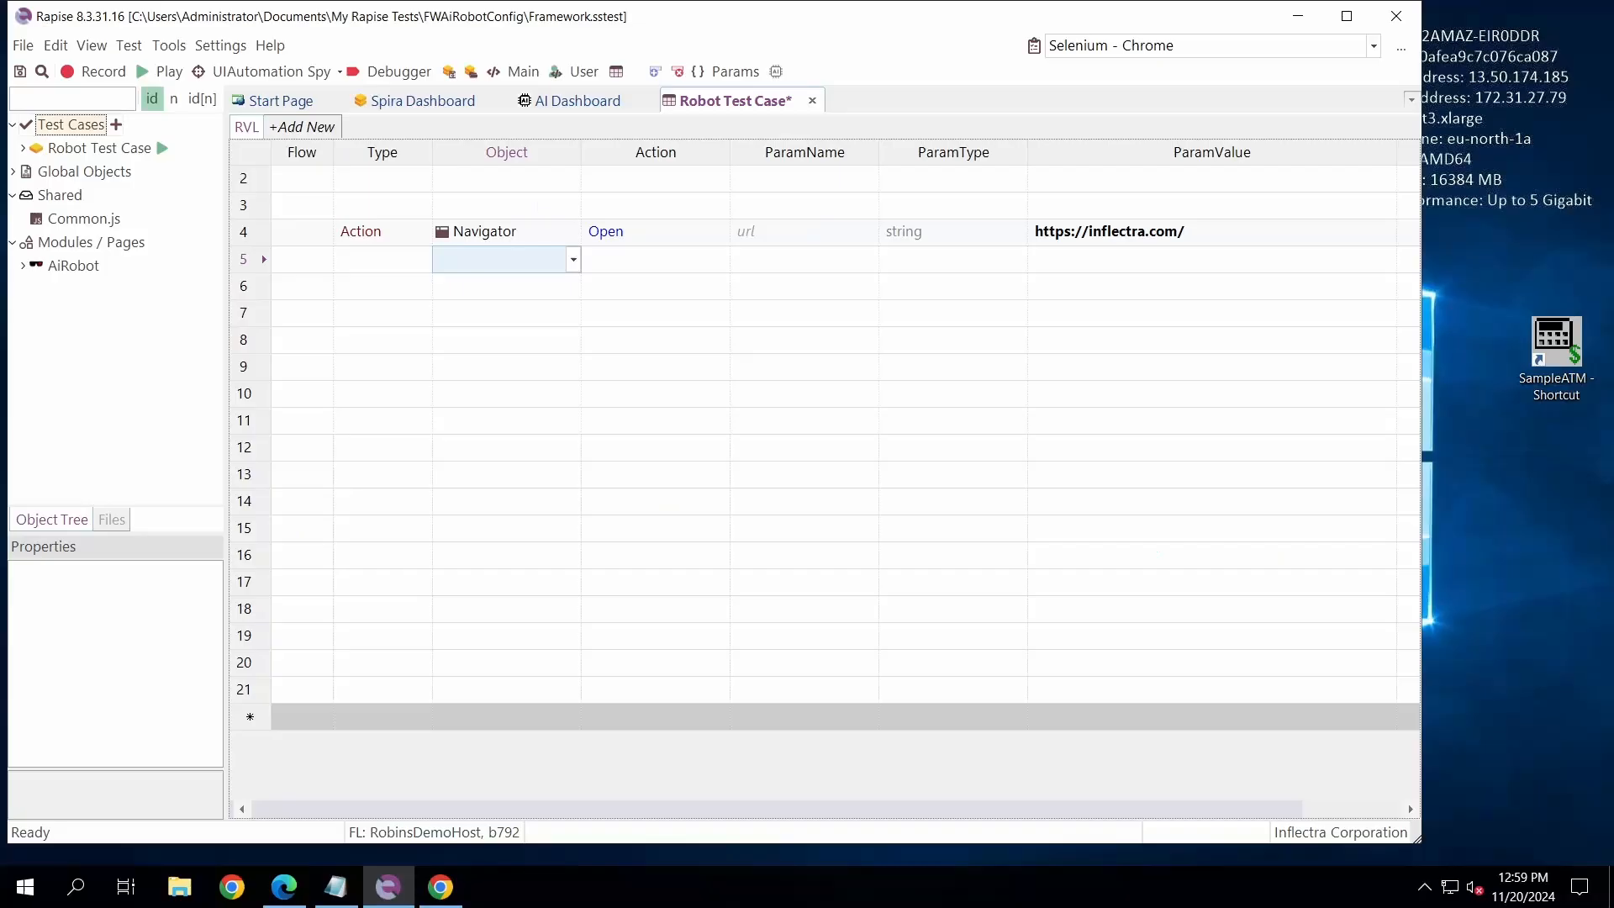
{"action": "left_click", "coordinate": [424, 259]}
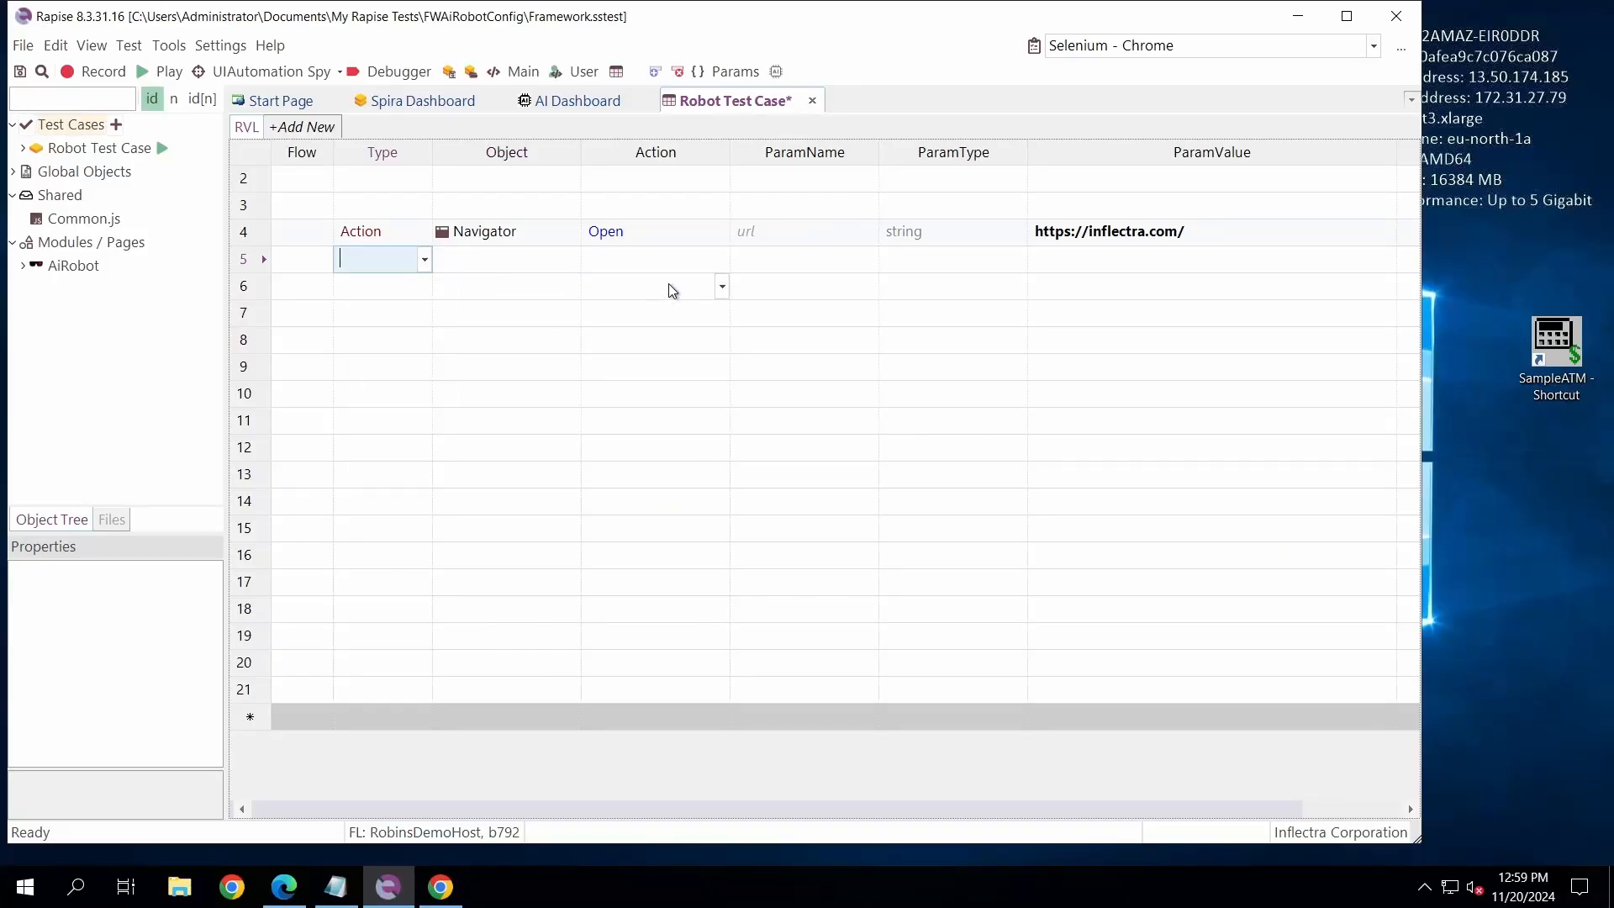
{"action": "key", "text": "Tab"}
{"action": "type", "text": "Navigator"}
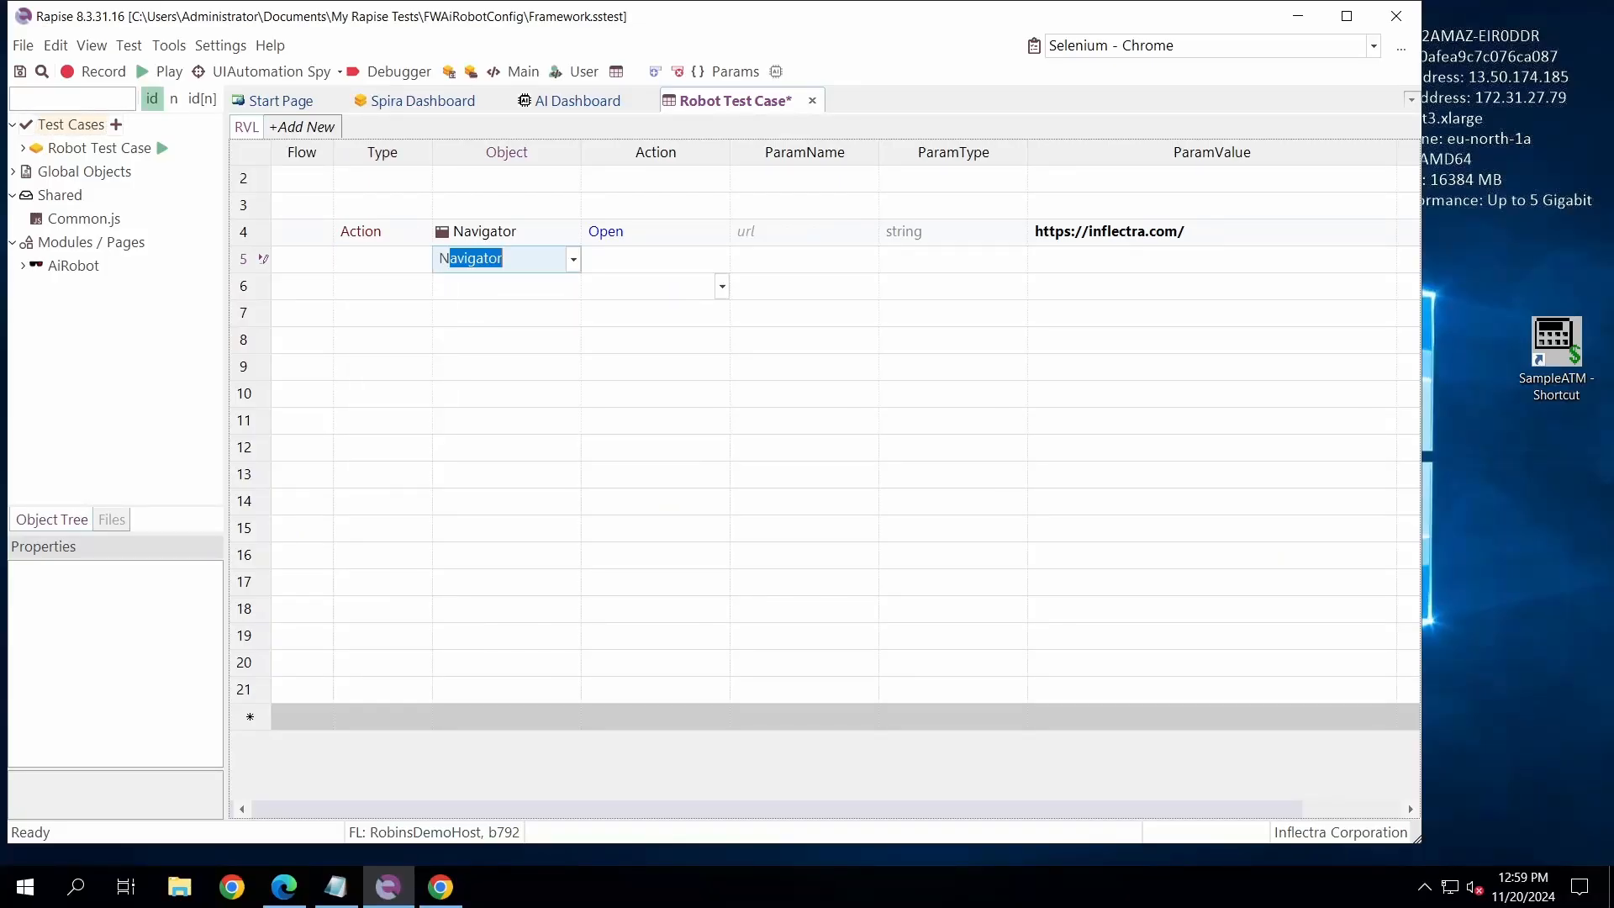
{"action": "key", "text": "Tab"}
{"action": "type", "text": "SetS"}
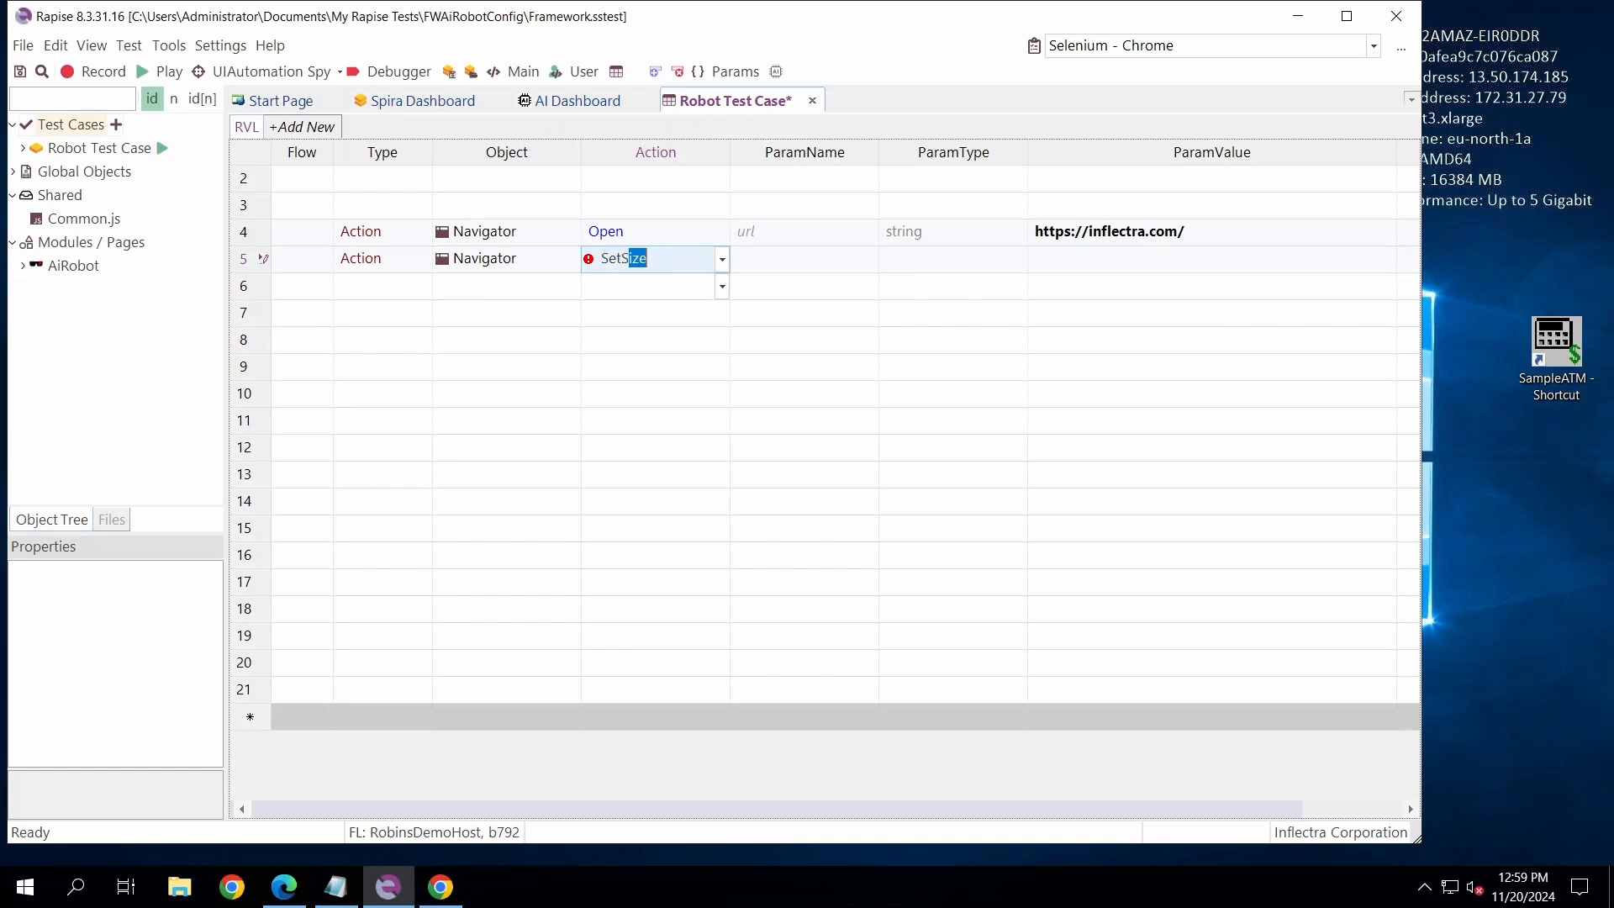
{"action": "key", "text": "Tab"}
{"action": "type", "text": "1024"}
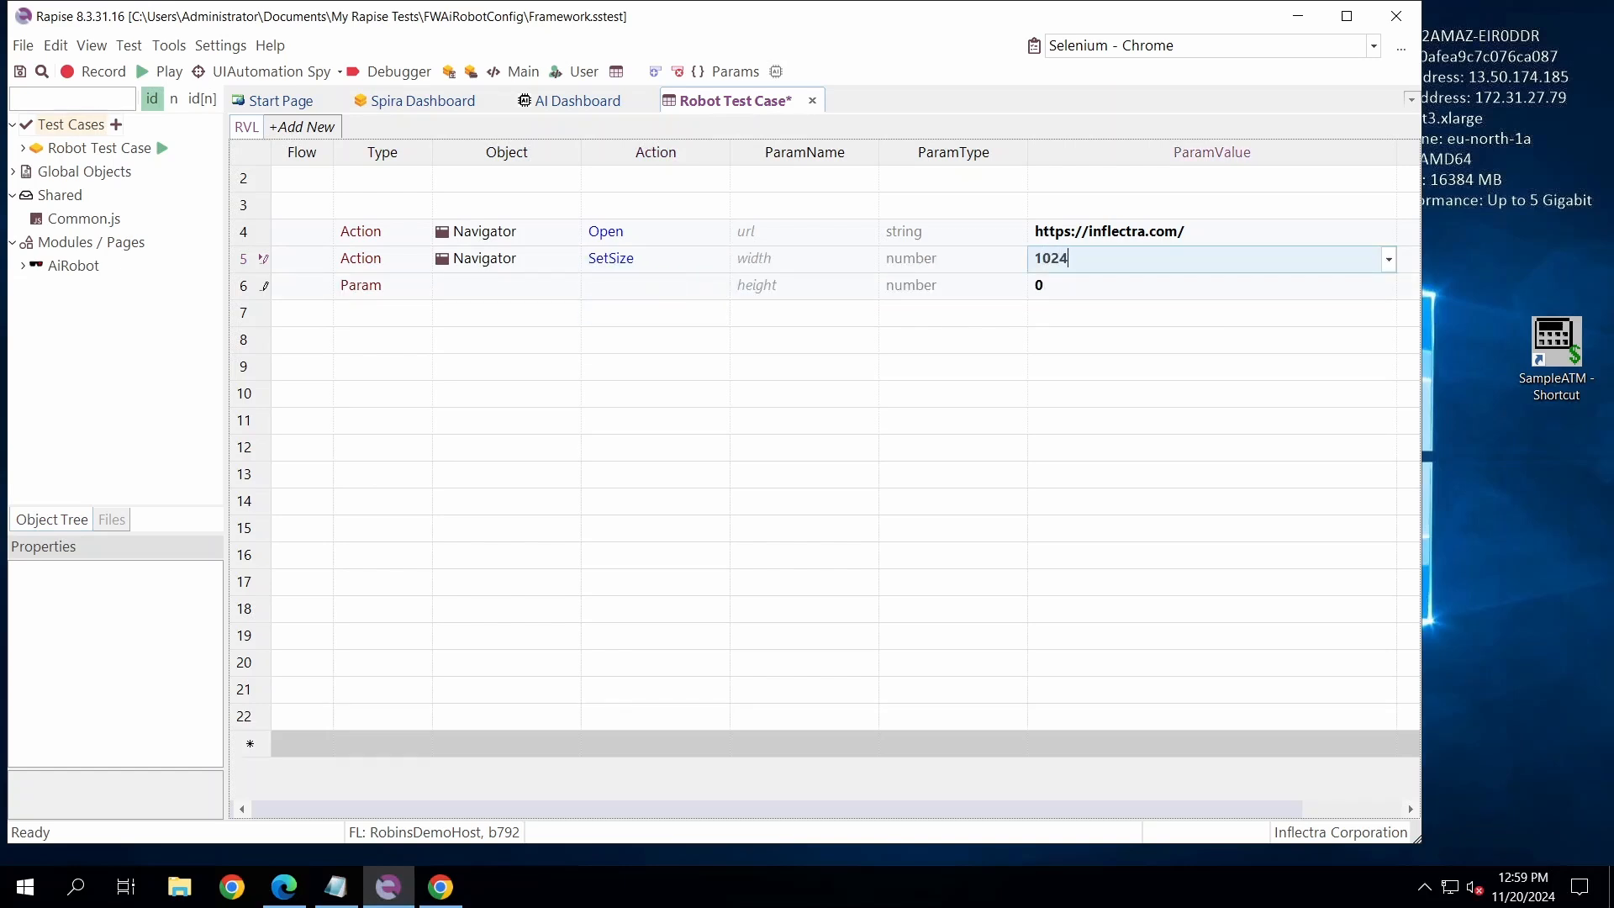
{"action": "key", "text": "Tab"}
{"action": "type", "text": "768"}
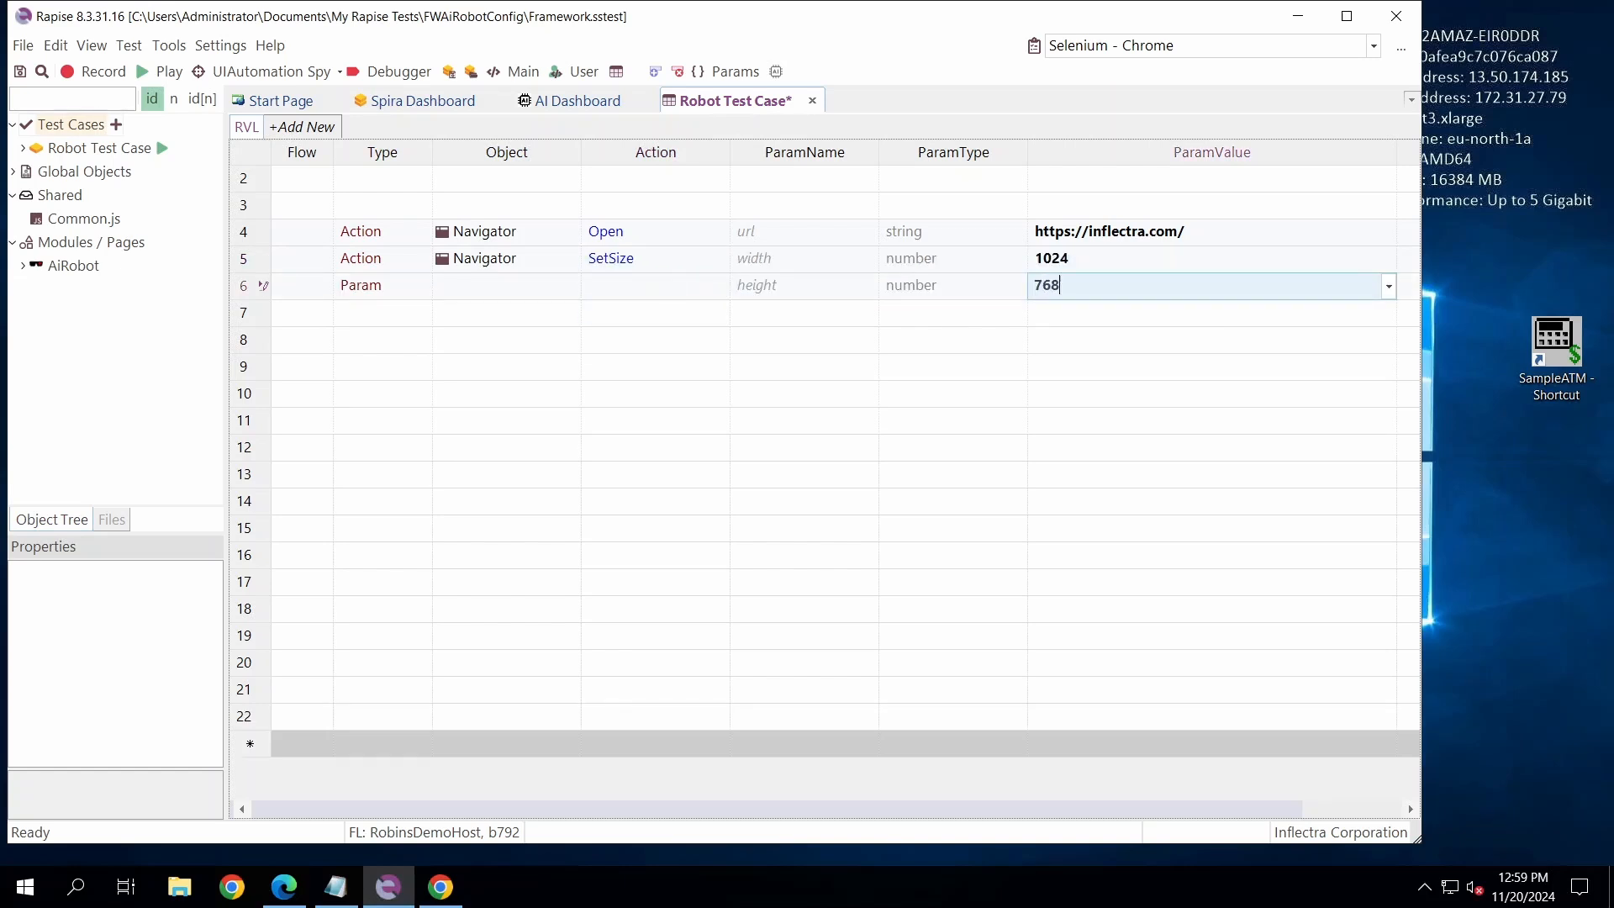
{"action": "key", "text": "Tab"}
{"action": "key", "text": "shift+Tab"}
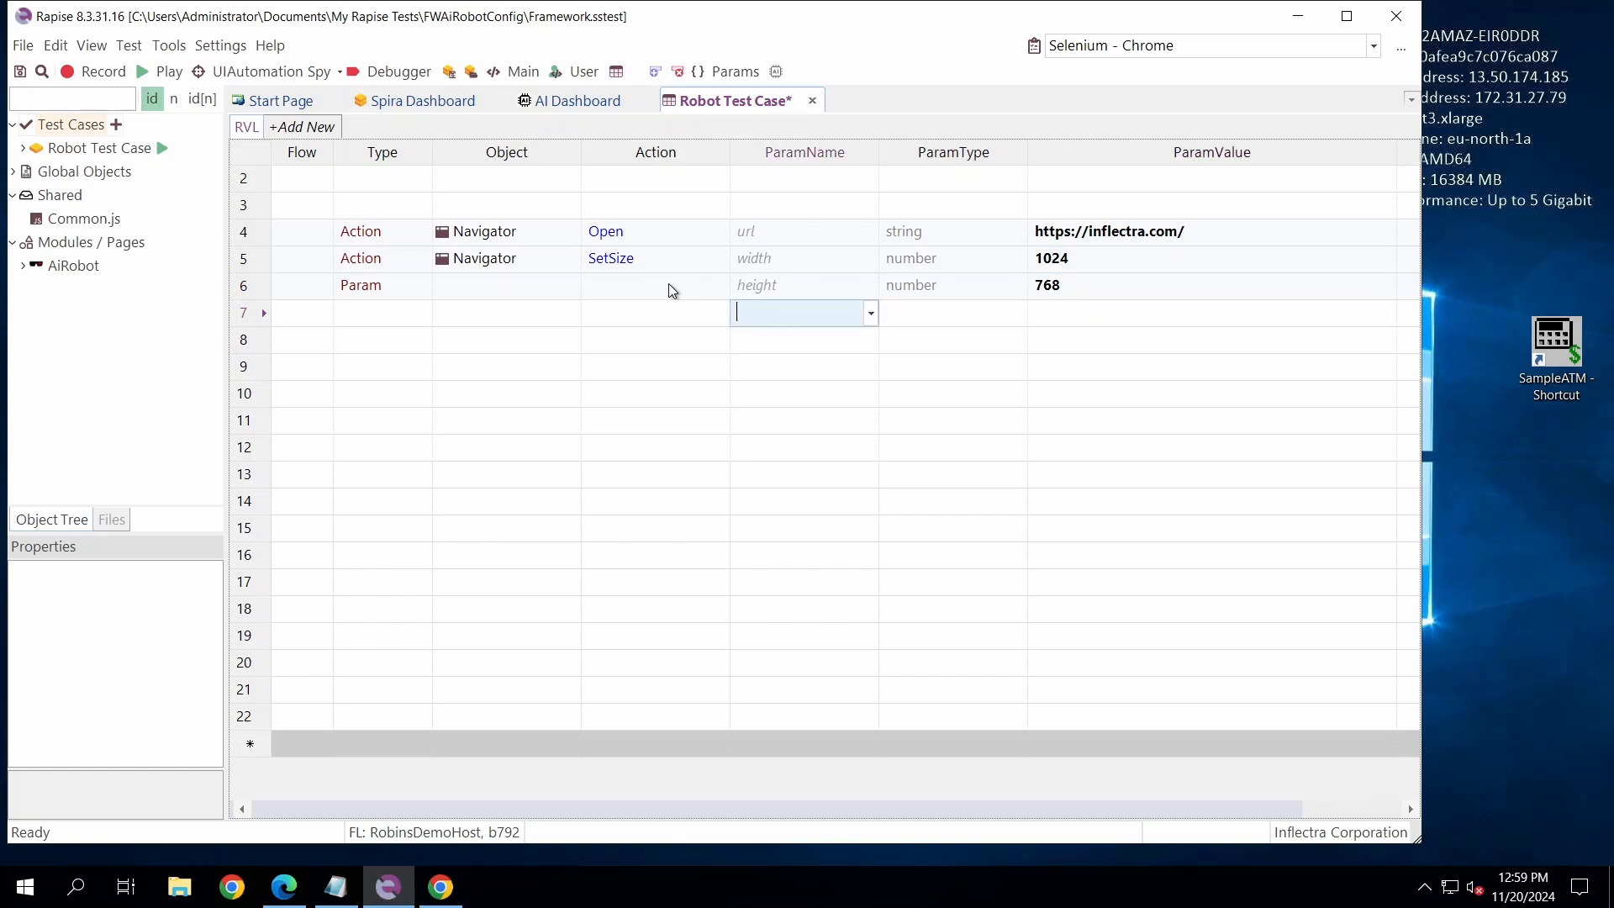
{"action": "key", "text": "Down"}
{"action": "key", "text": "shift+Tab"}
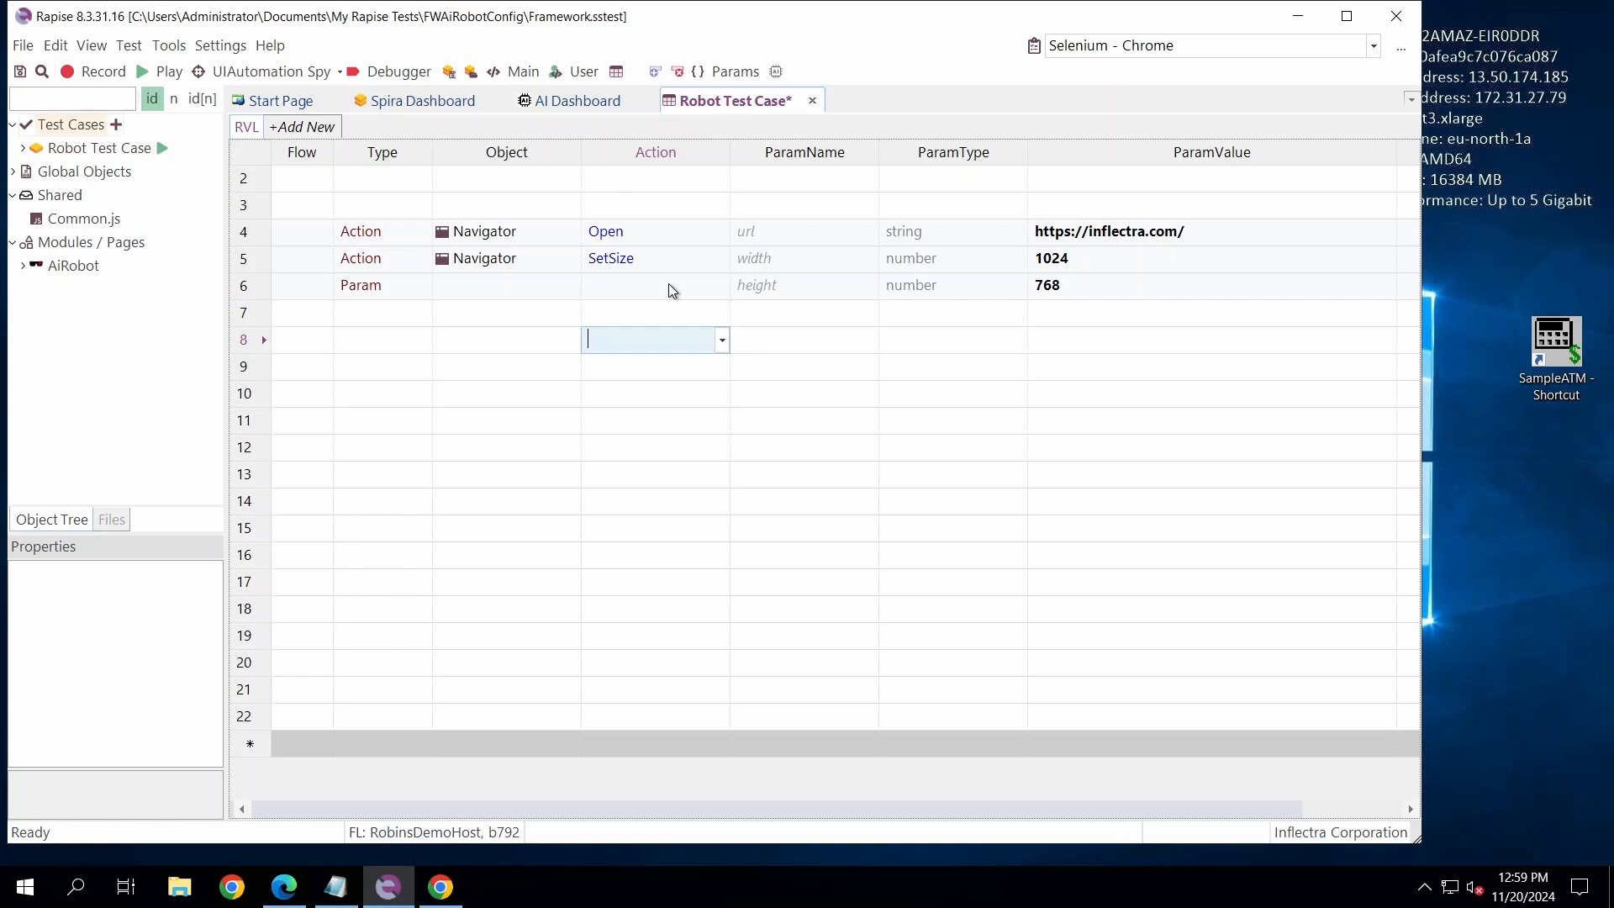
{"action": "key", "text": "shift+Tab"}
{"action": "key", "text": "shift+Tab"}
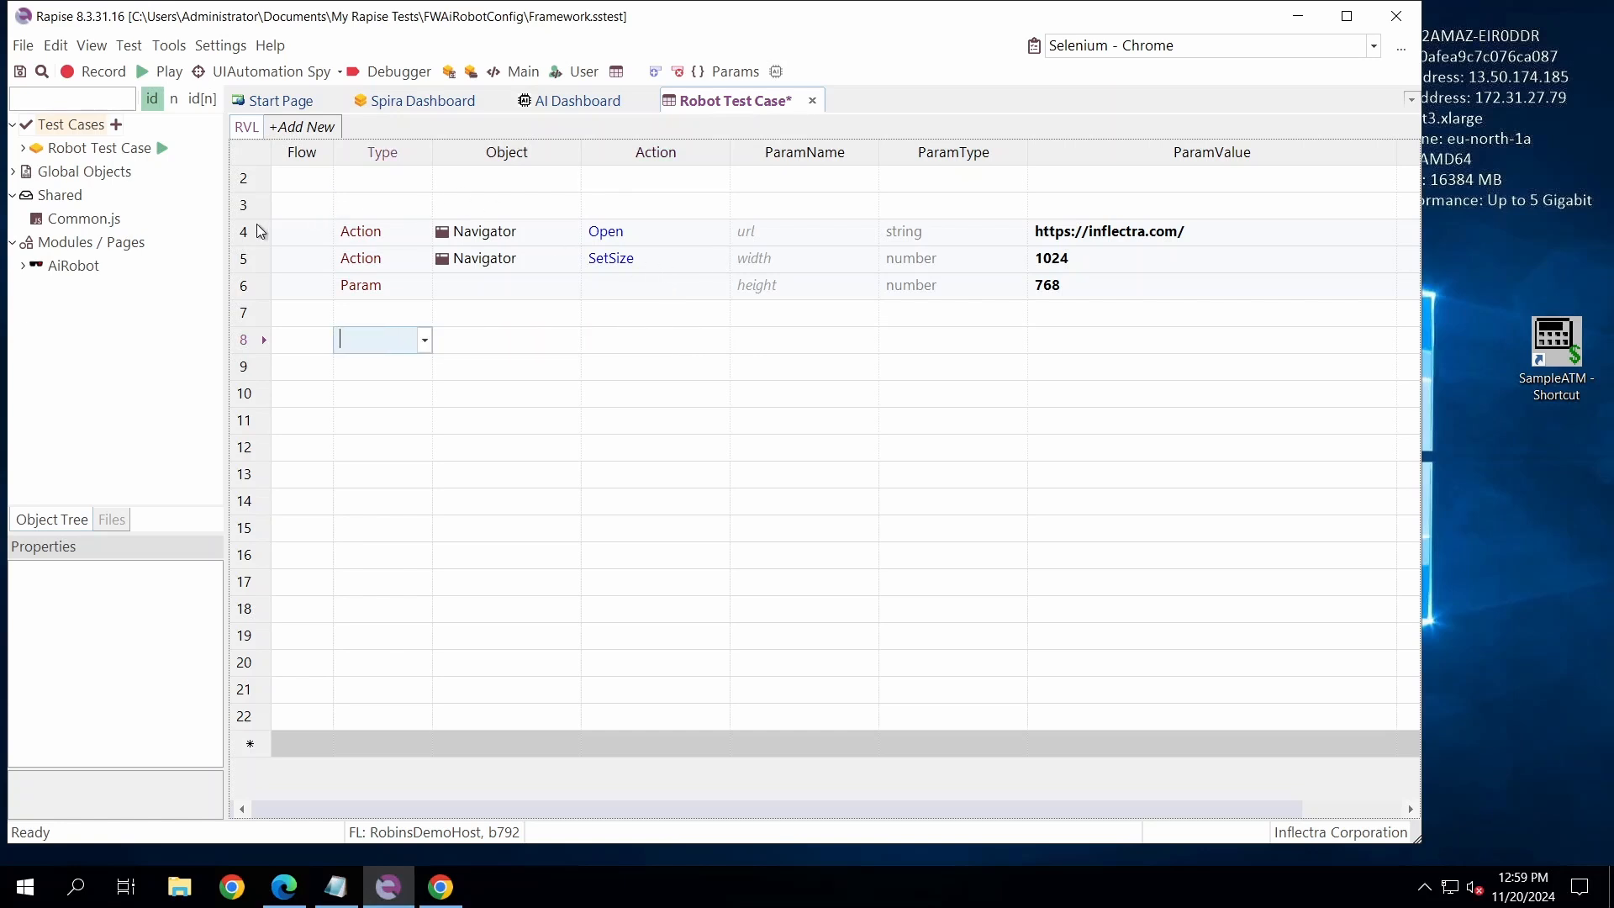
- Play only the Navigator Open and SetSize rows, 4 to 6, of the test case
{"action": "left_click_drag", "start_coordinate": [260, 231], "coordinate": [248, 281]}
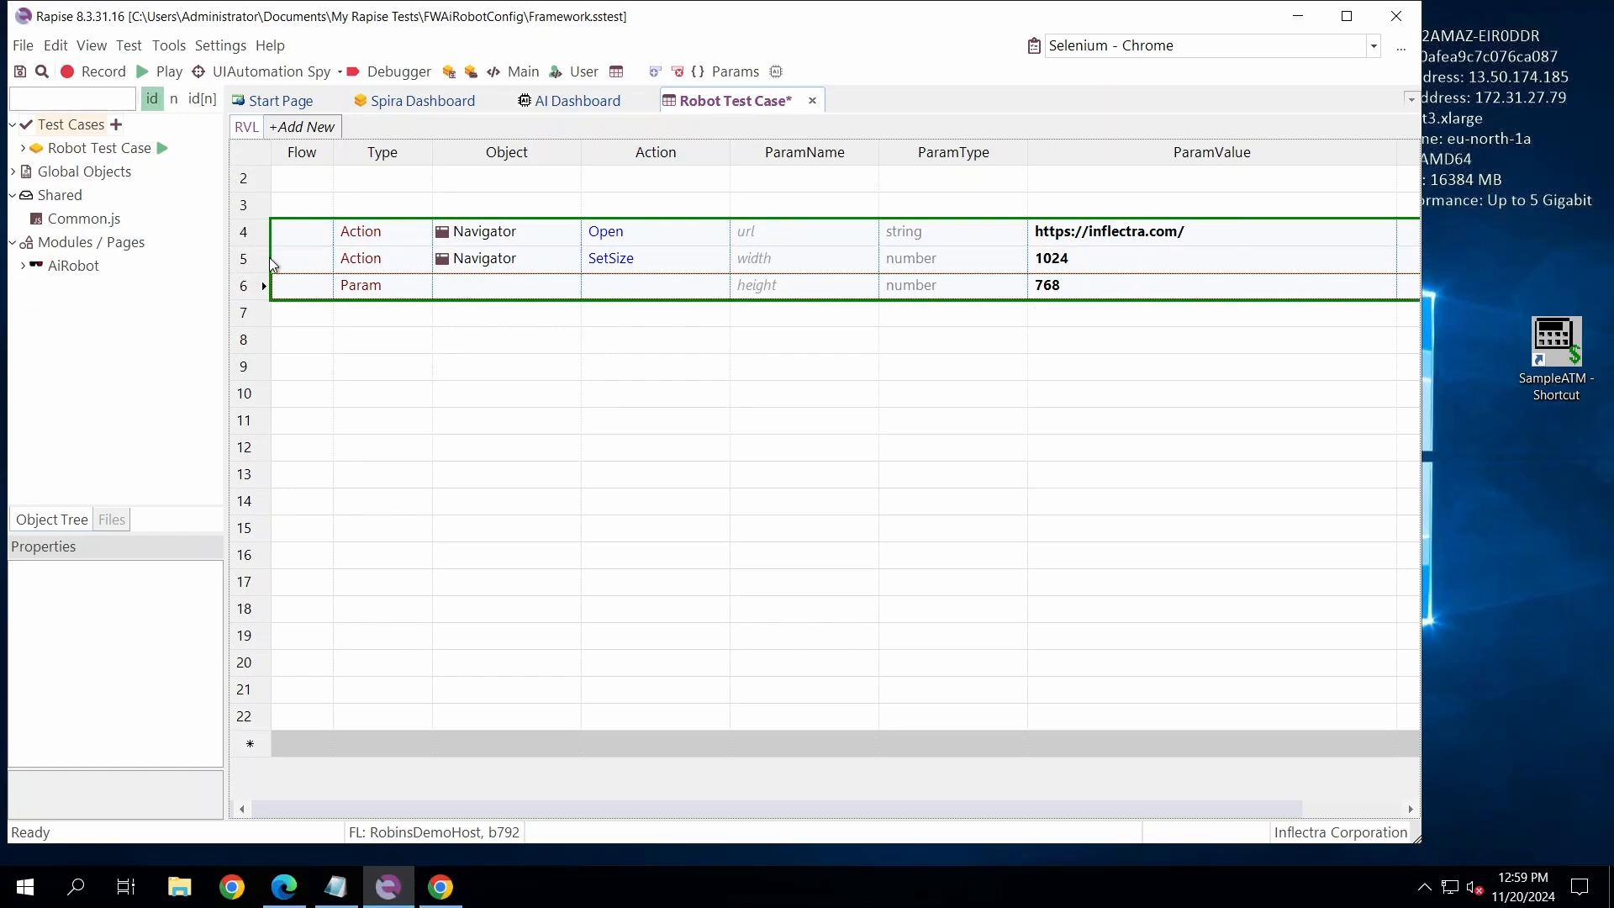
{"action": "right_click", "coordinate": [271, 264]}
{"action": "left_click", "coordinate": [223, 292]}
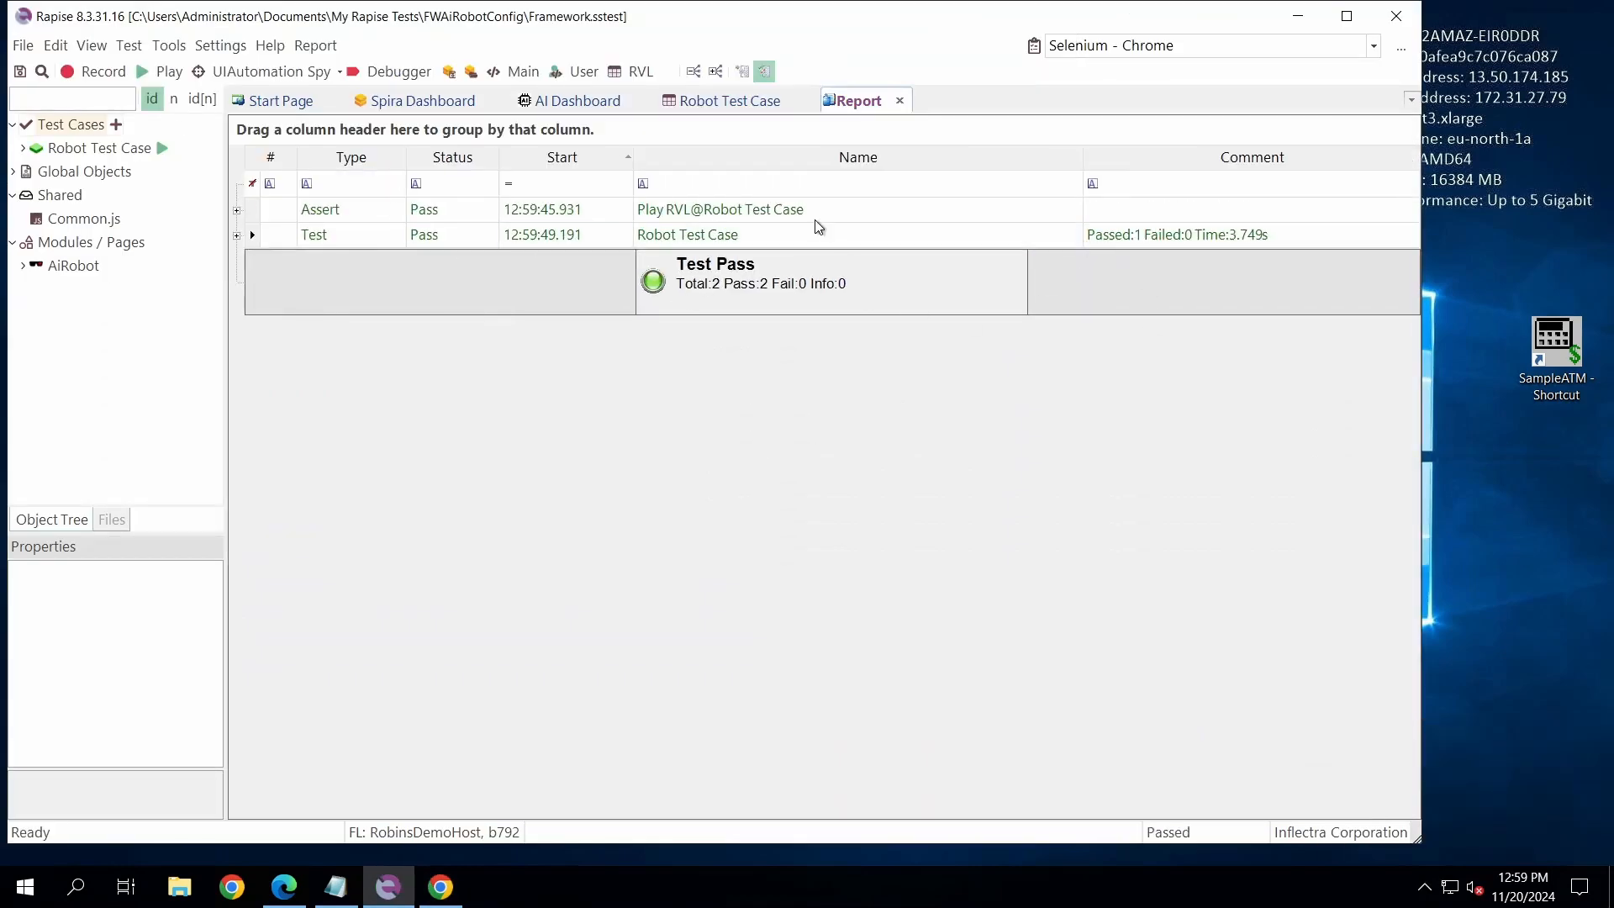
- Return to the Robot Test Case sheet and add an AiRobot DoWebBrowser action in row 8
{"action": "left_click", "coordinate": [706, 101]}
{"action": "left_click", "coordinate": [503, 340]}
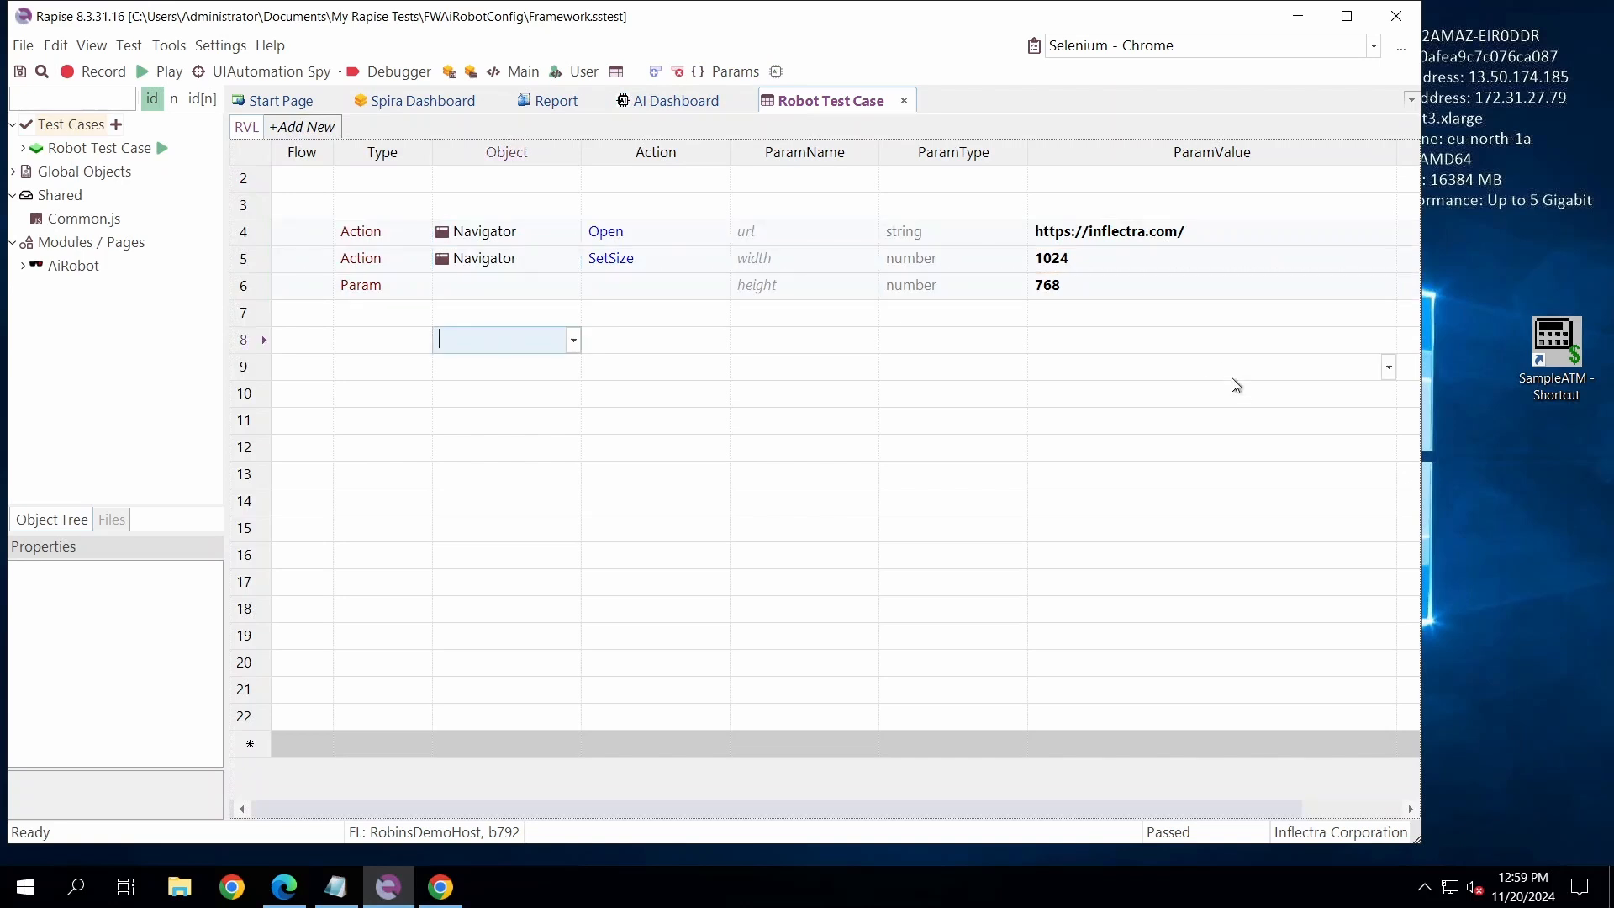
{"action": "type", "text": "AiRobot"}
{"action": "key", "text": "Tab"}
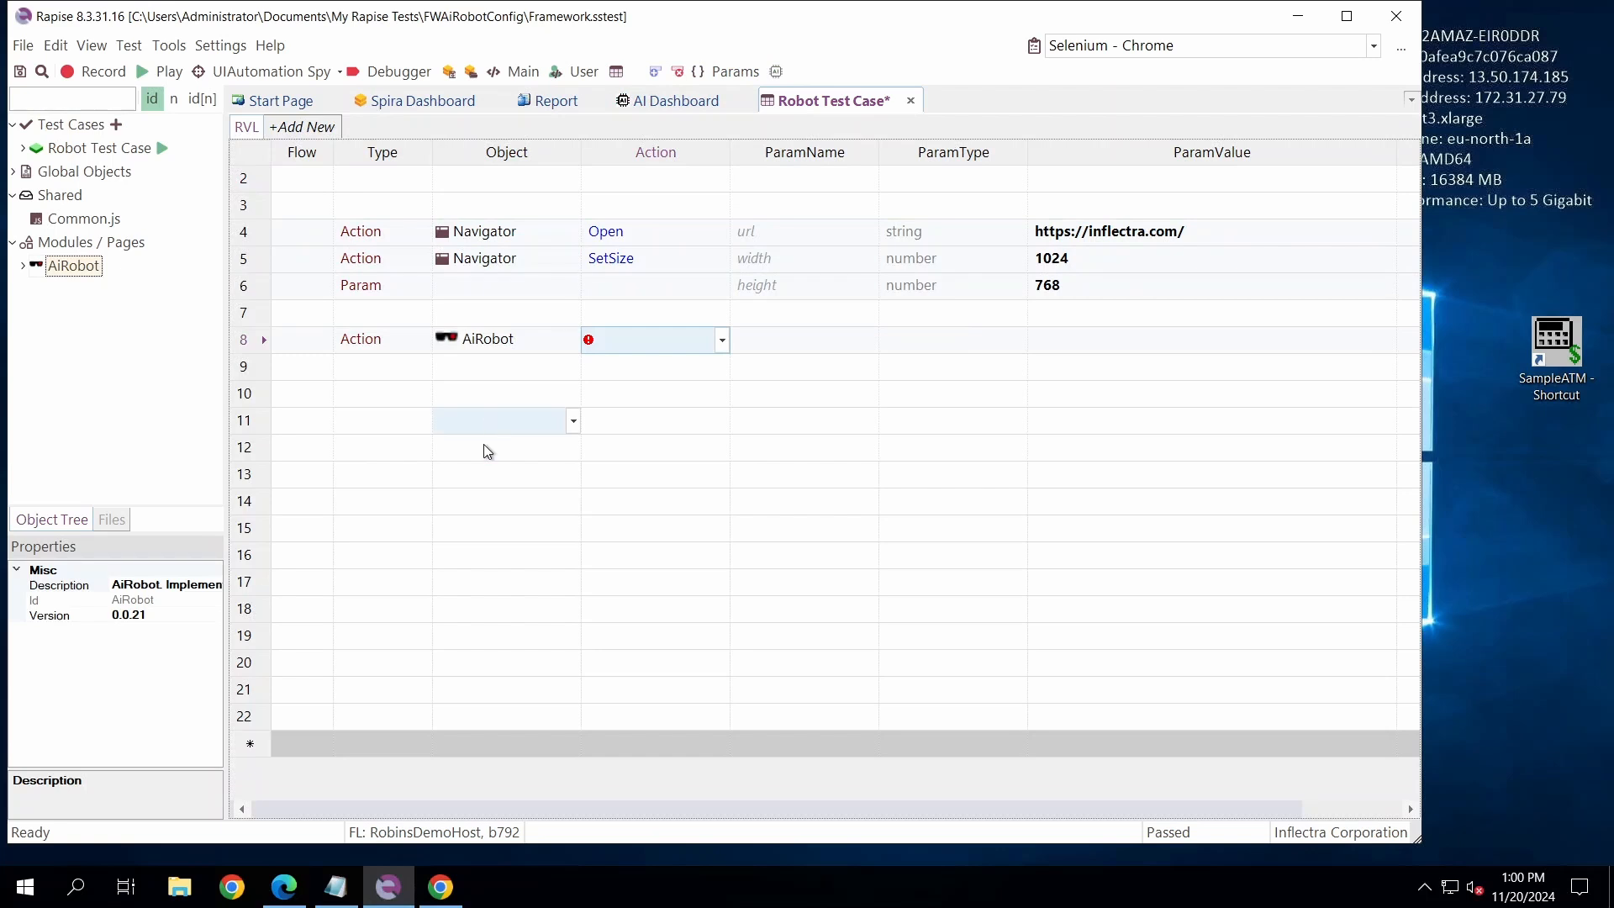
{"action": "left_click", "coordinate": [483, 345]}
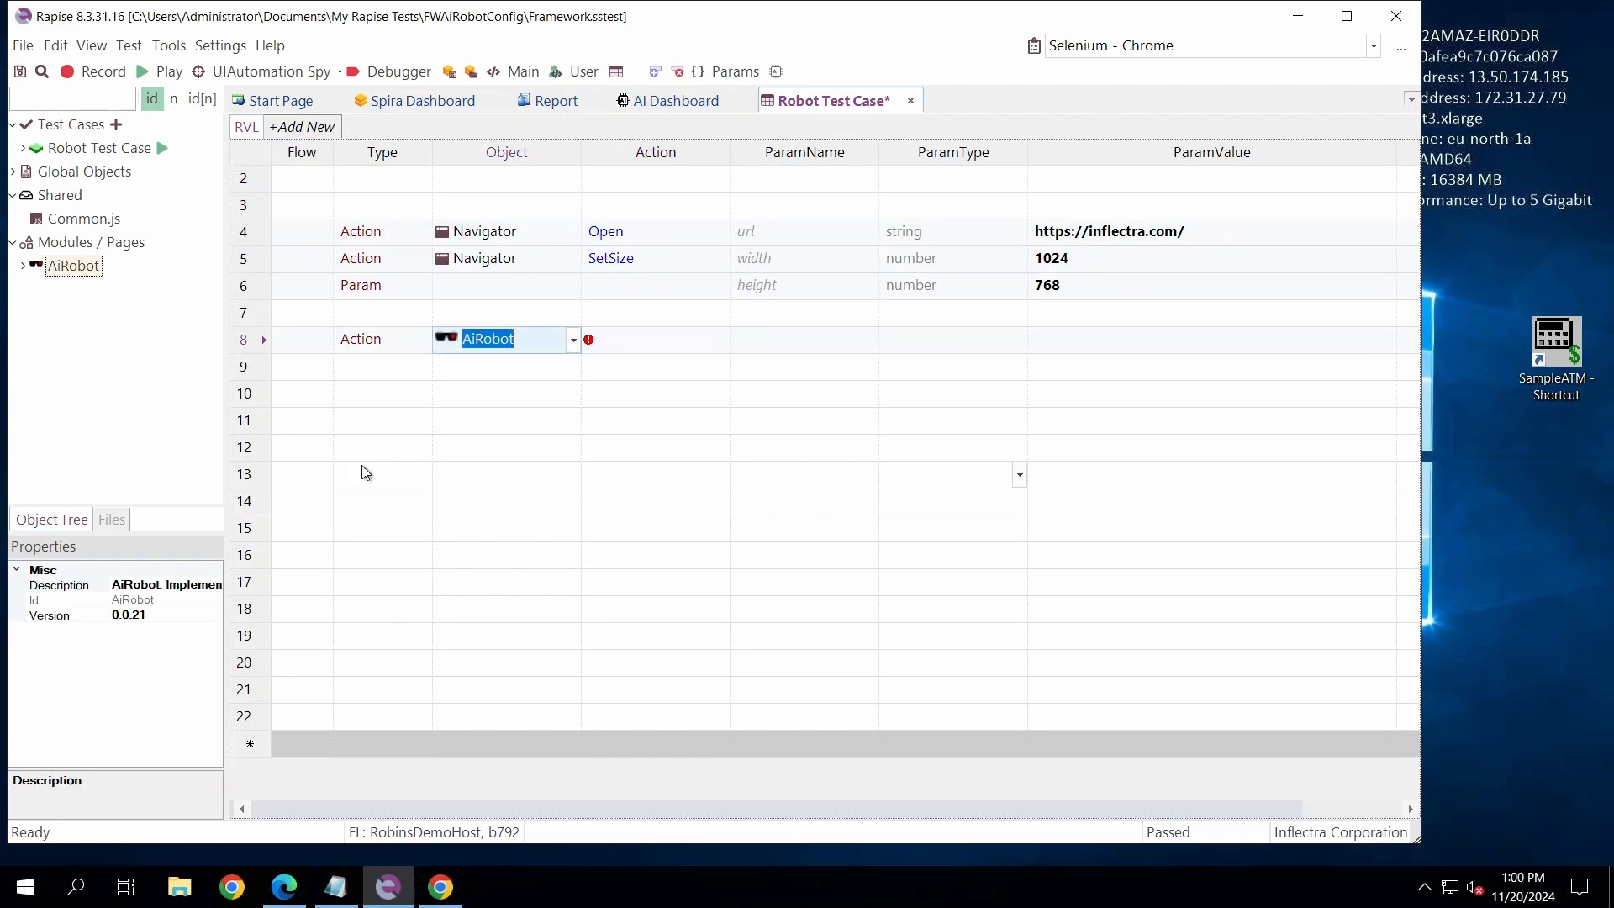
{"action": "left_click", "coordinate": [22, 266]}
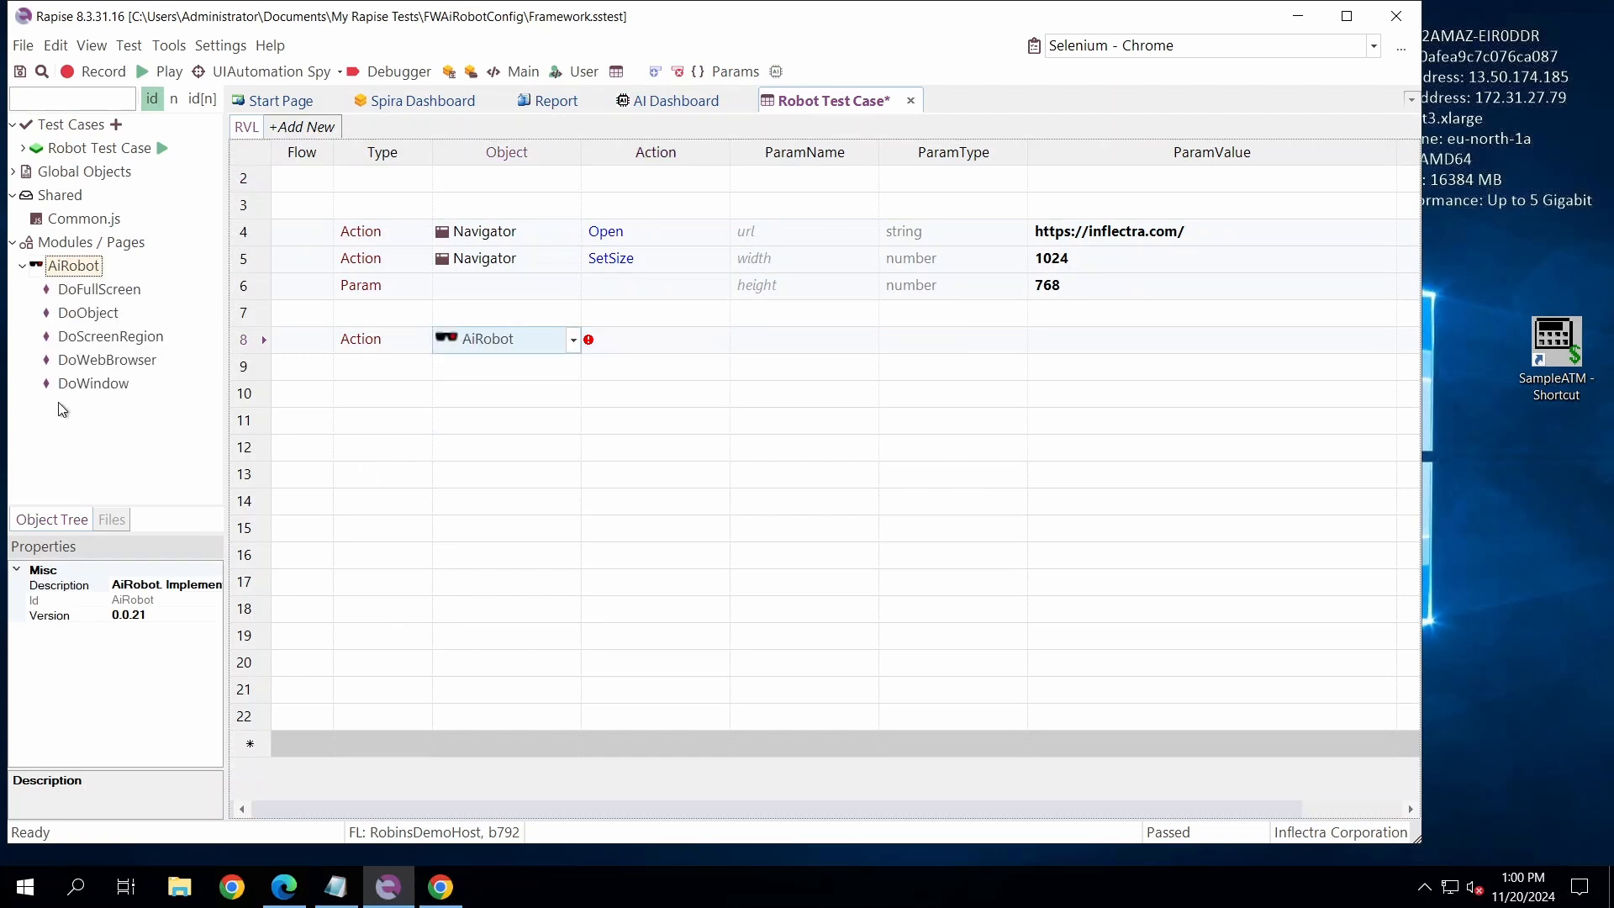
{"action": "left_click", "coordinate": [23, 266]}
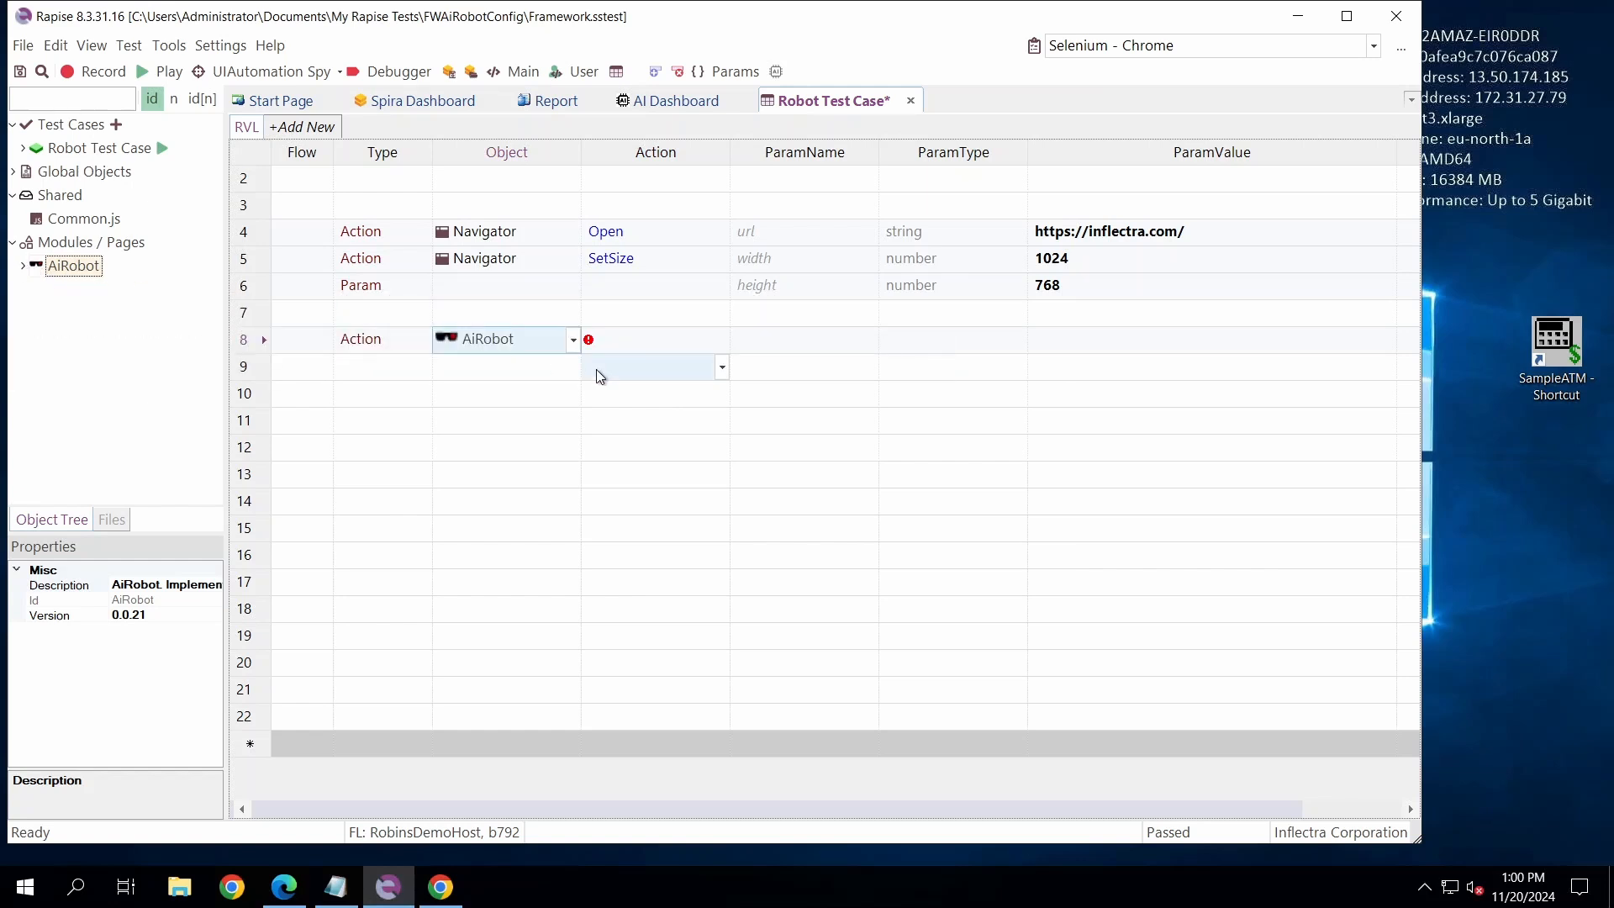
{"action": "left_click", "coordinate": [627, 344]}
{"action": "type", "text": "DoWebBrowser"}
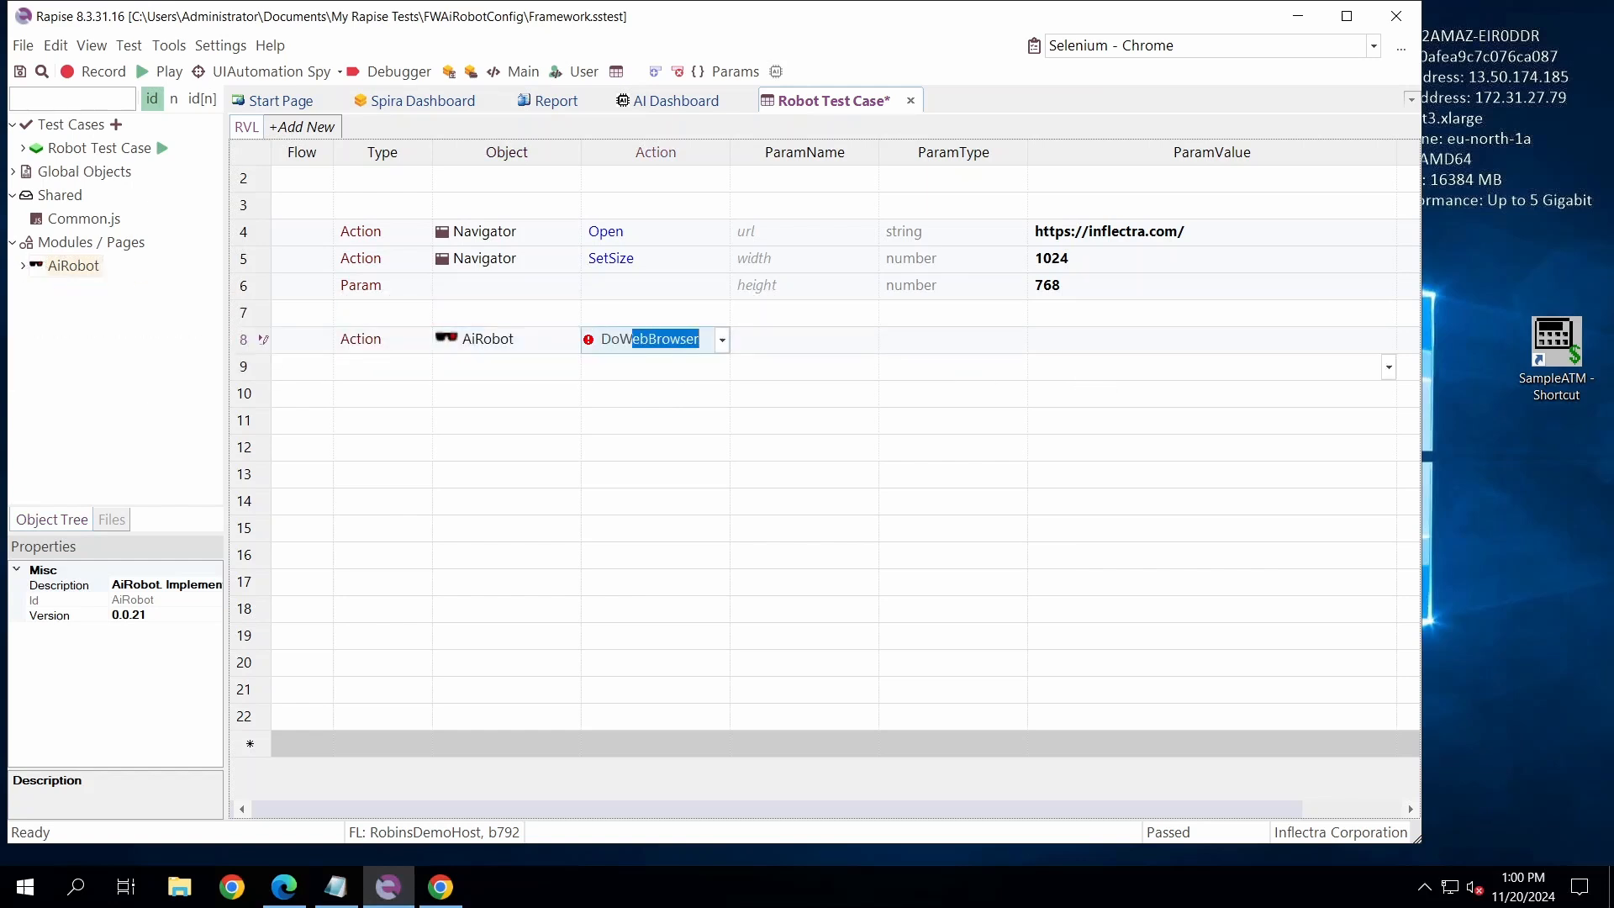
{"action": "key", "text": "Tab"}
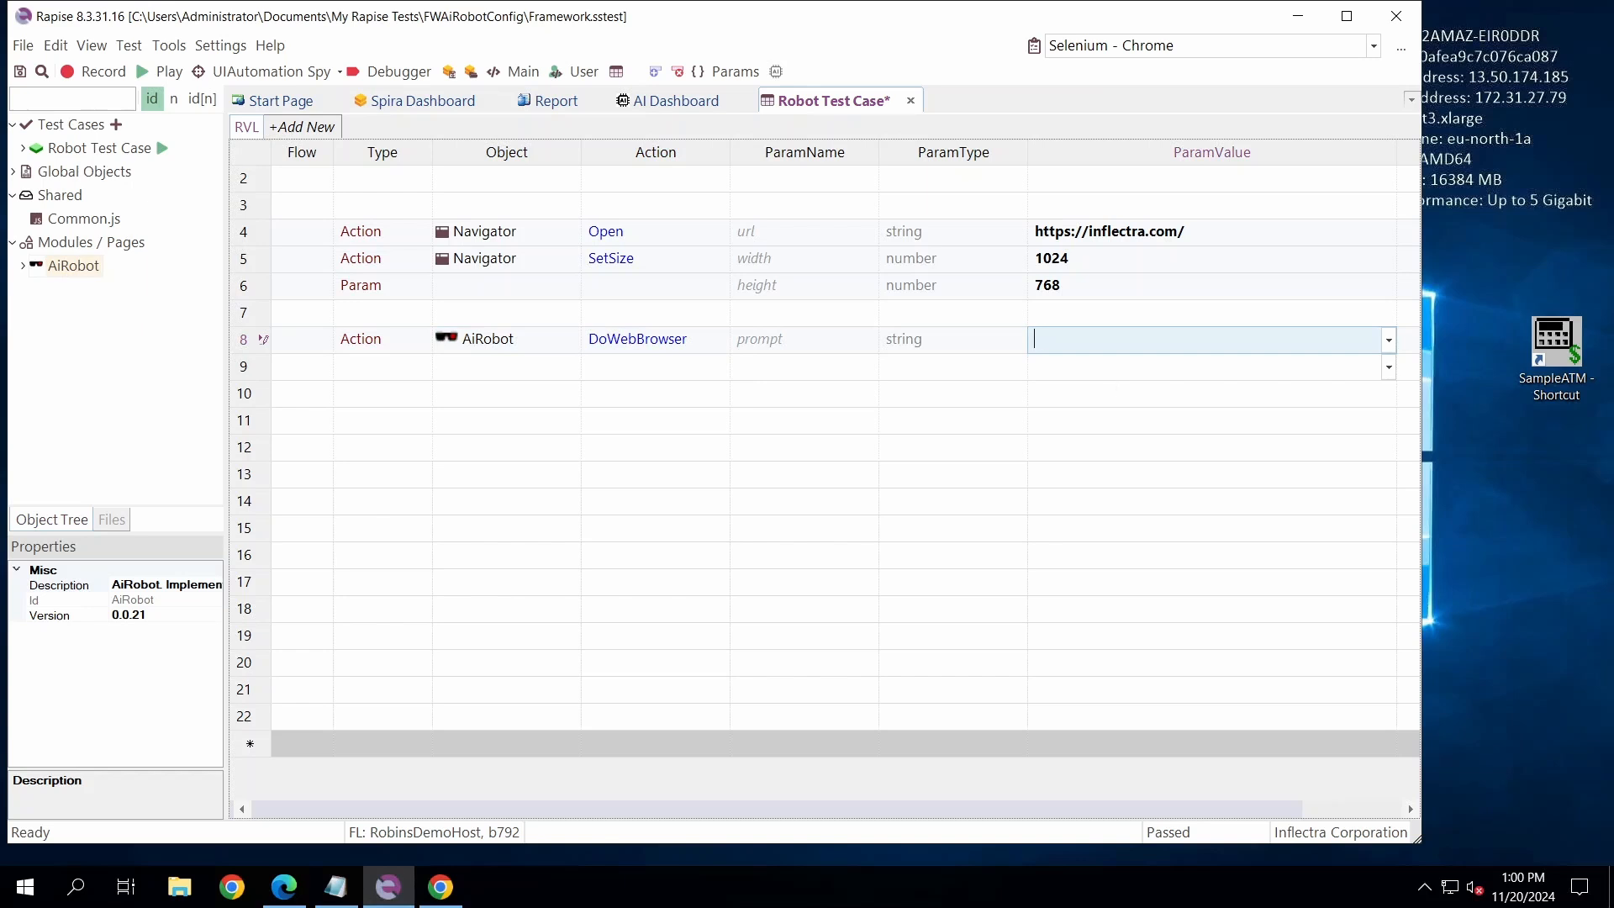
- Set the prompt of the DoWebBrowser action in row 8 to "Go to Rapise product page" and save the test case
{"action": "type", "text": "Go to Rapise product page"}
{"action": "left_click", "coordinate": [1104, 379]}
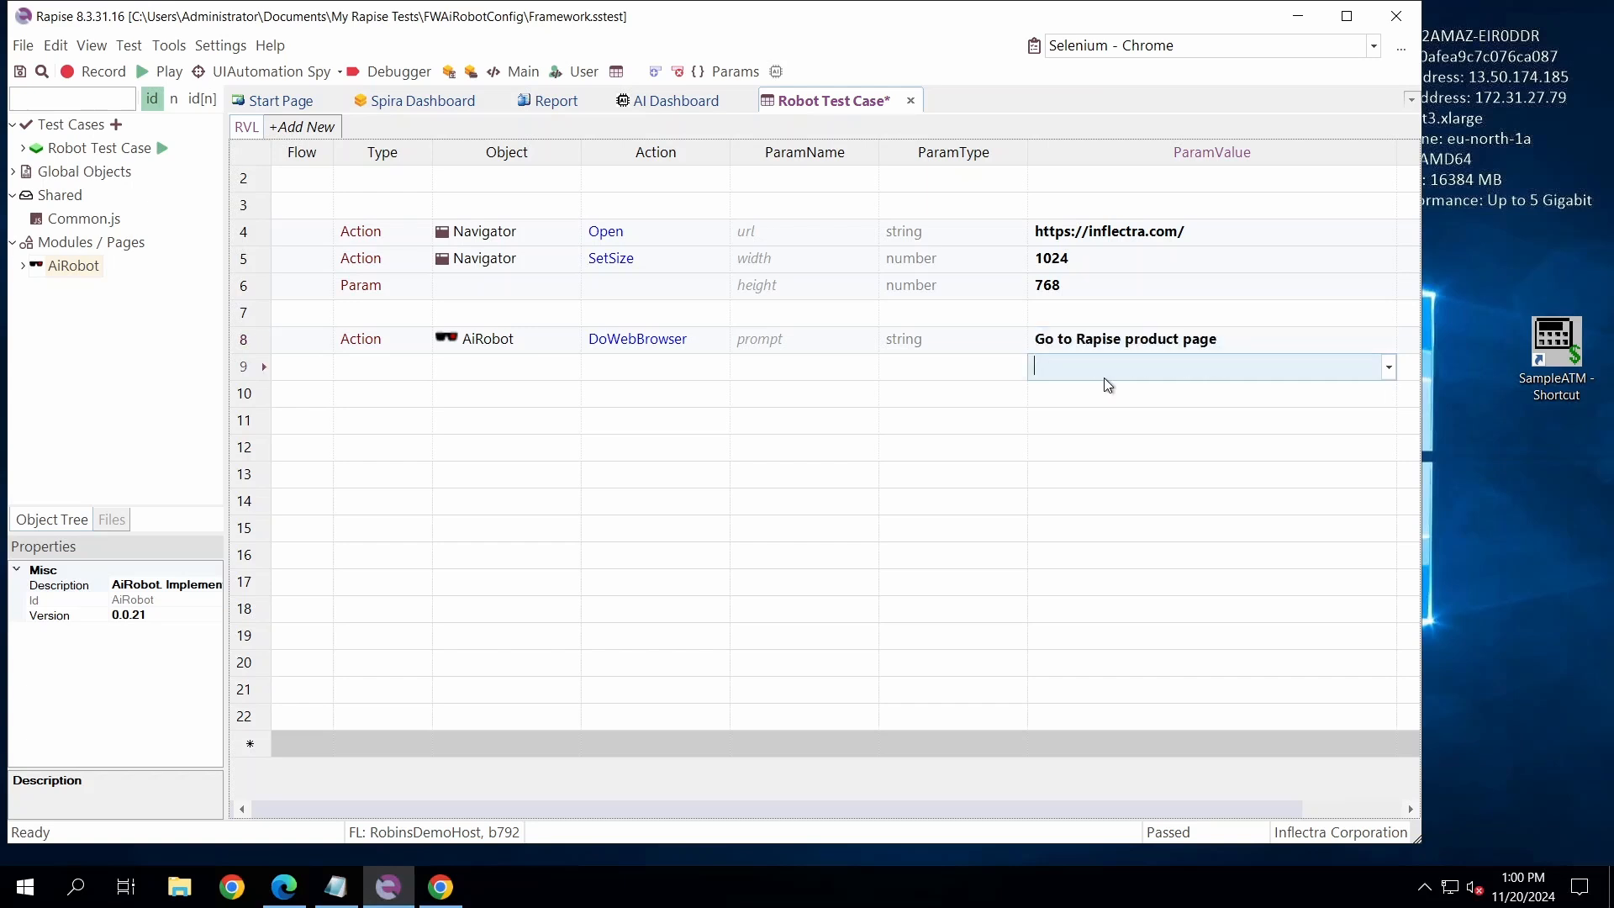
{"action": "key", "text": "ctrl+s"}
- Play only the AiRobot DoWebBrowser row, row 8, of the test case
{"action": "left_click", "coordinate": [244, 339]}
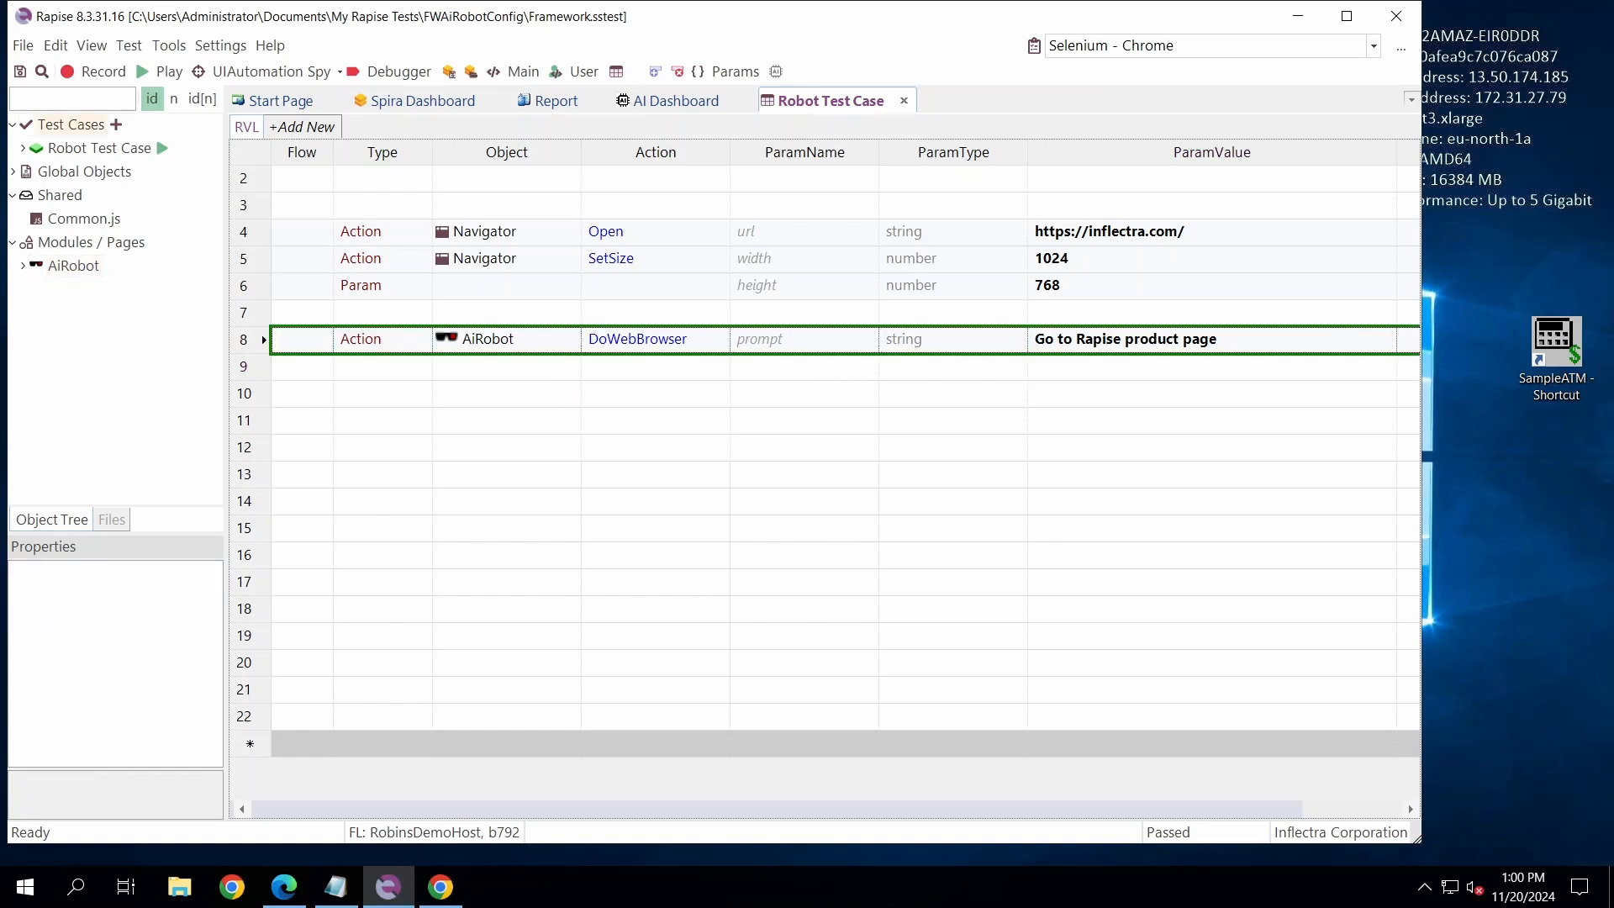
{"action": "right_click", "coordinate": [254, 340]}
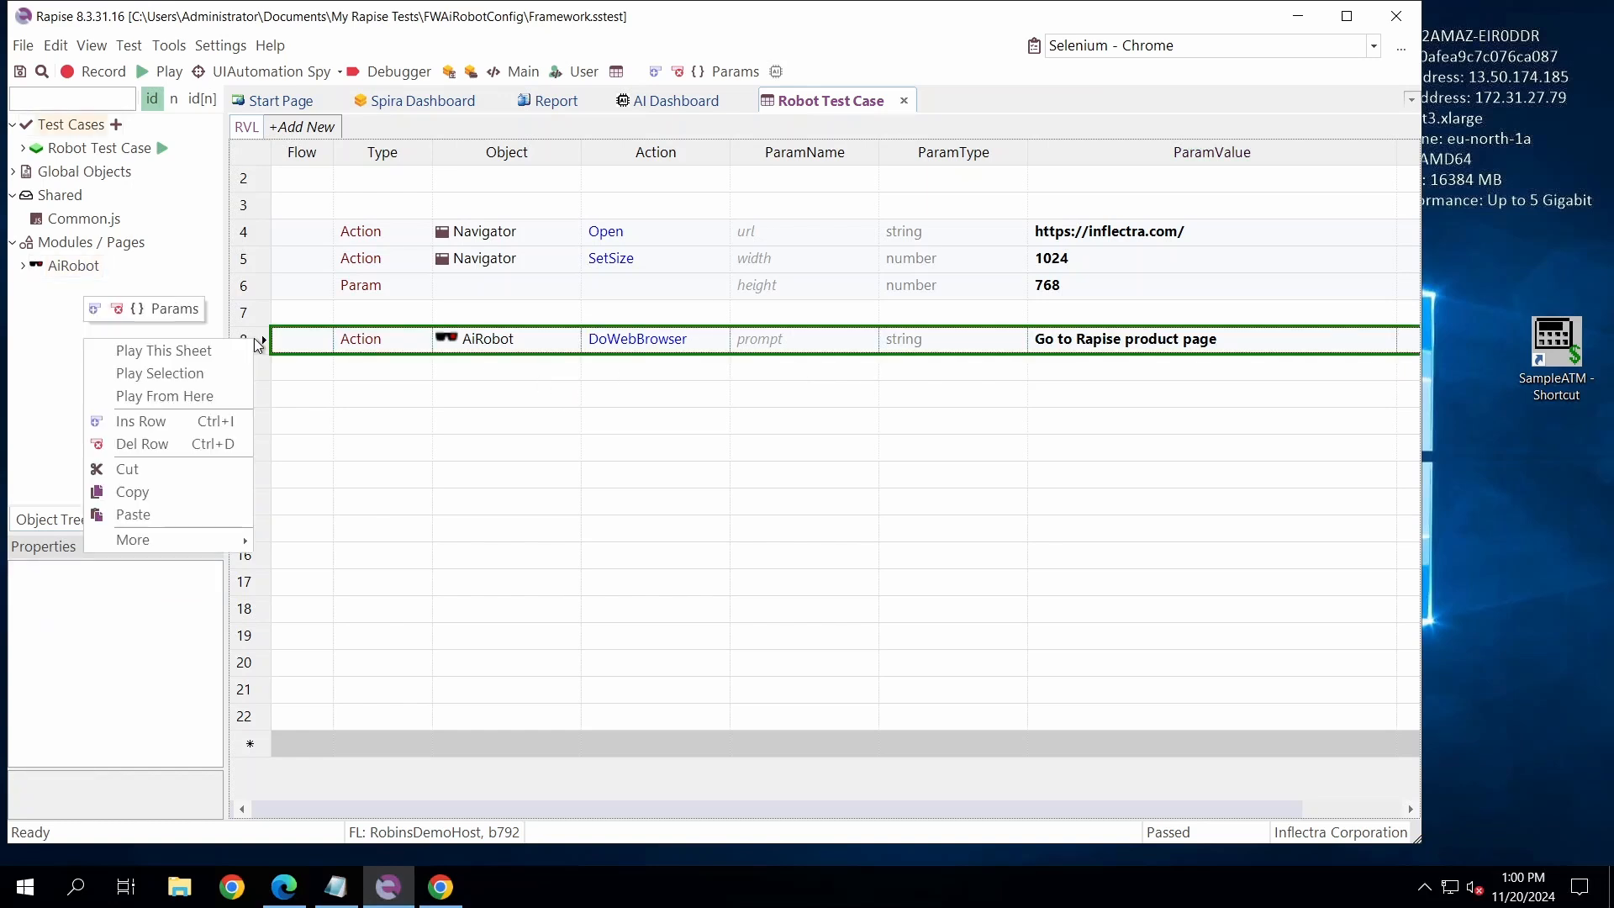
{"action": "left_click", "coordinate": [153, 378]}
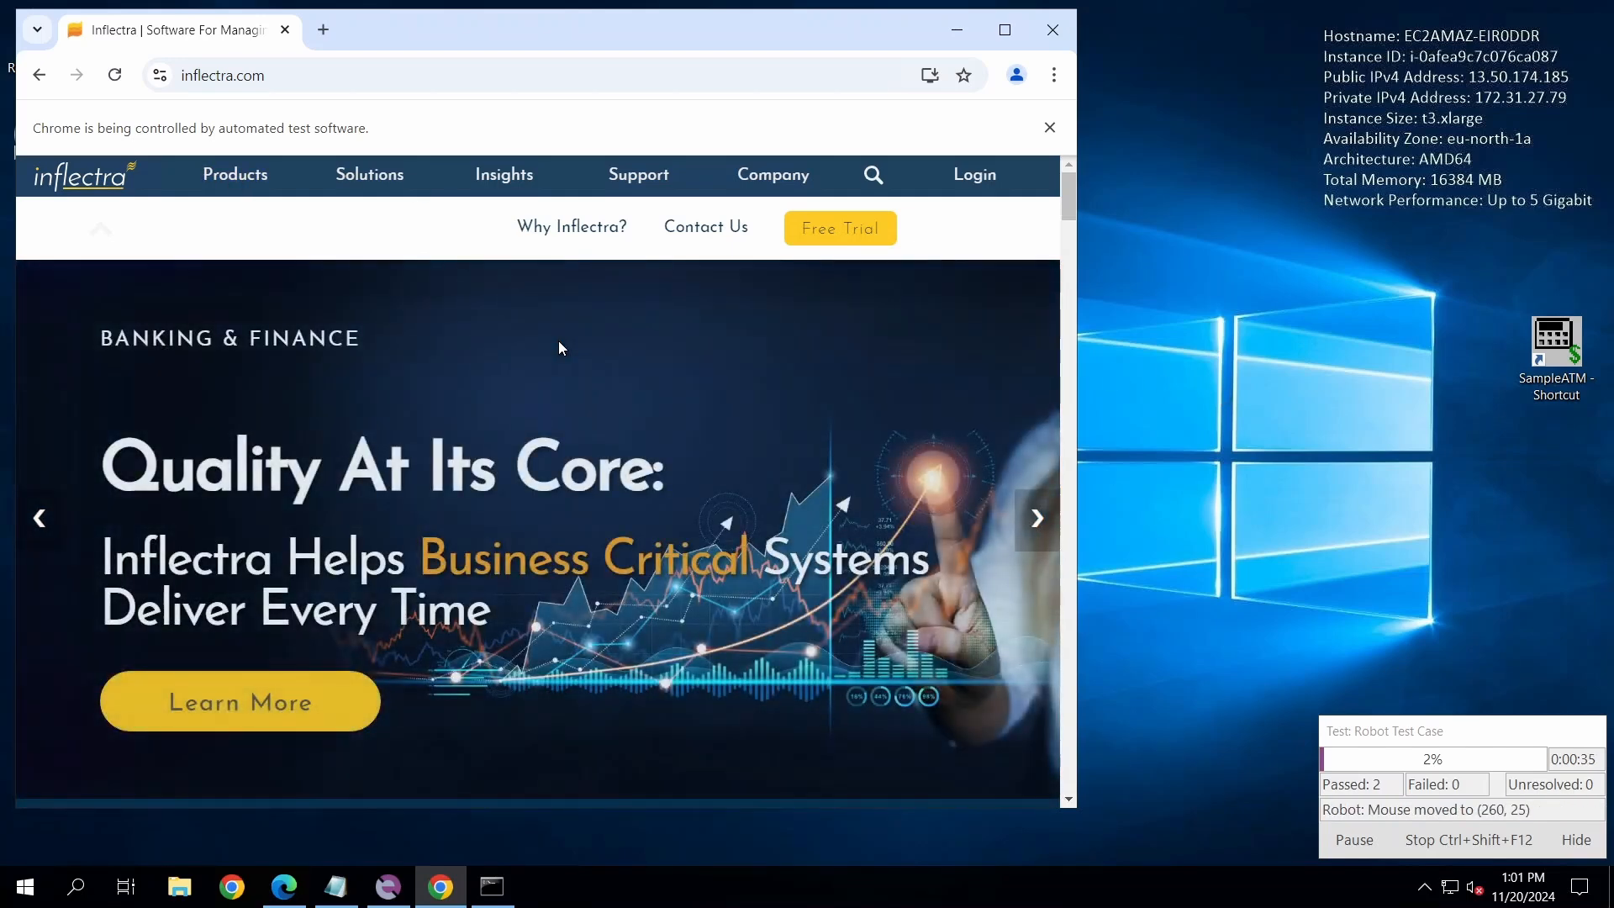
{"action": "left_click", "coordinate": [558, 341]}
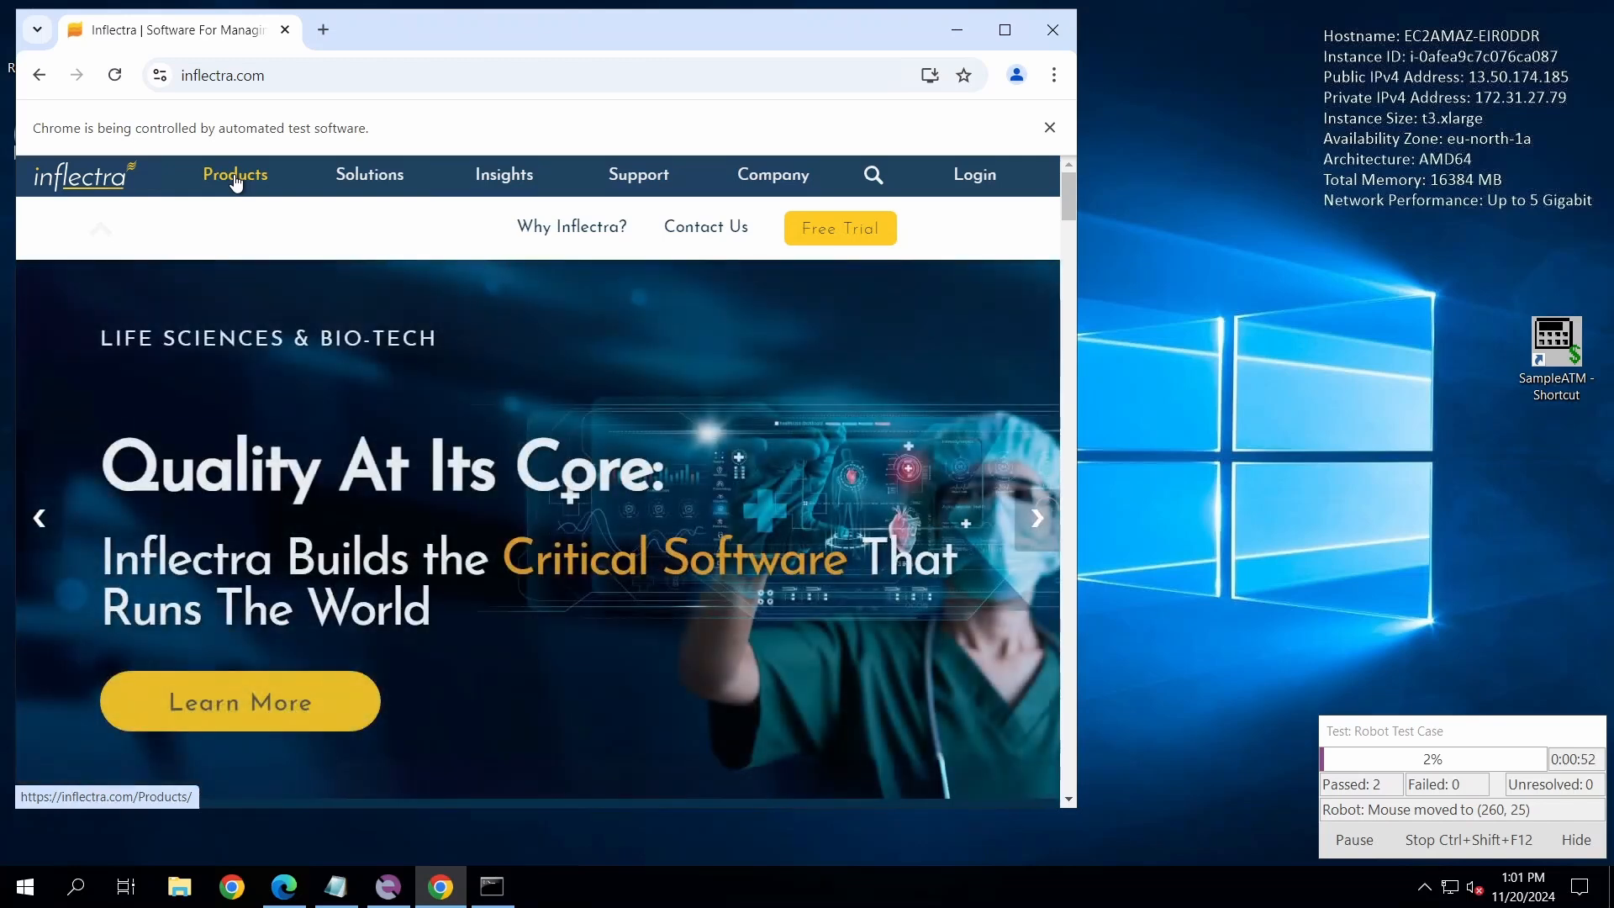
{"action": "left_click_drag", "start_coordinate": [234, 185], "coordinate": [237, 227]}
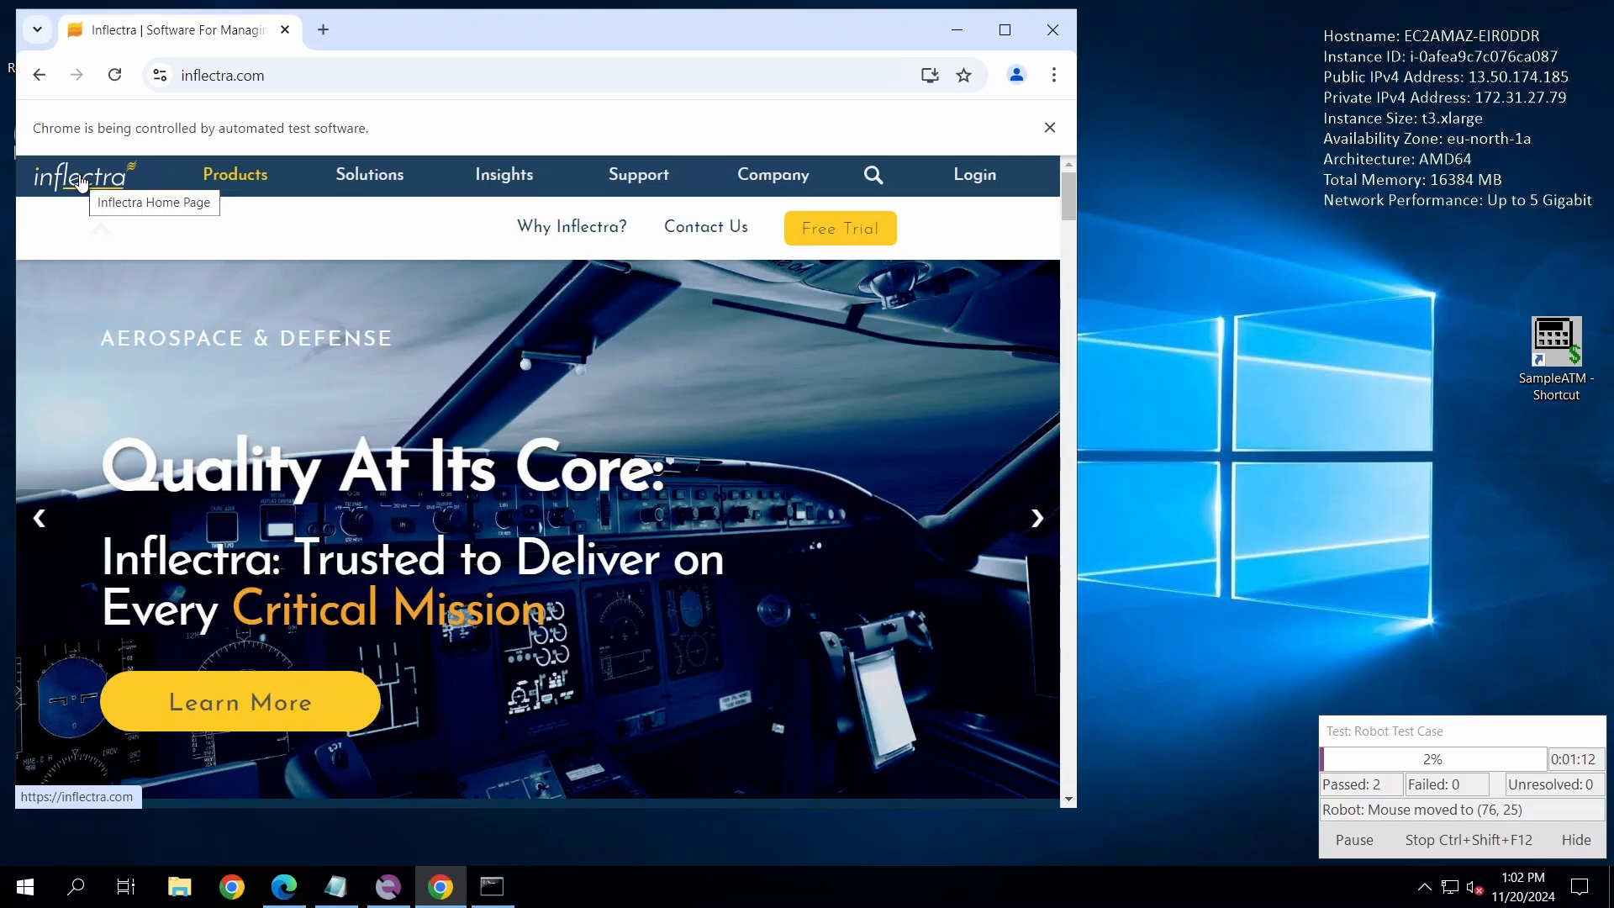
{"action": "left_click", "coordinate": [80, 182]}
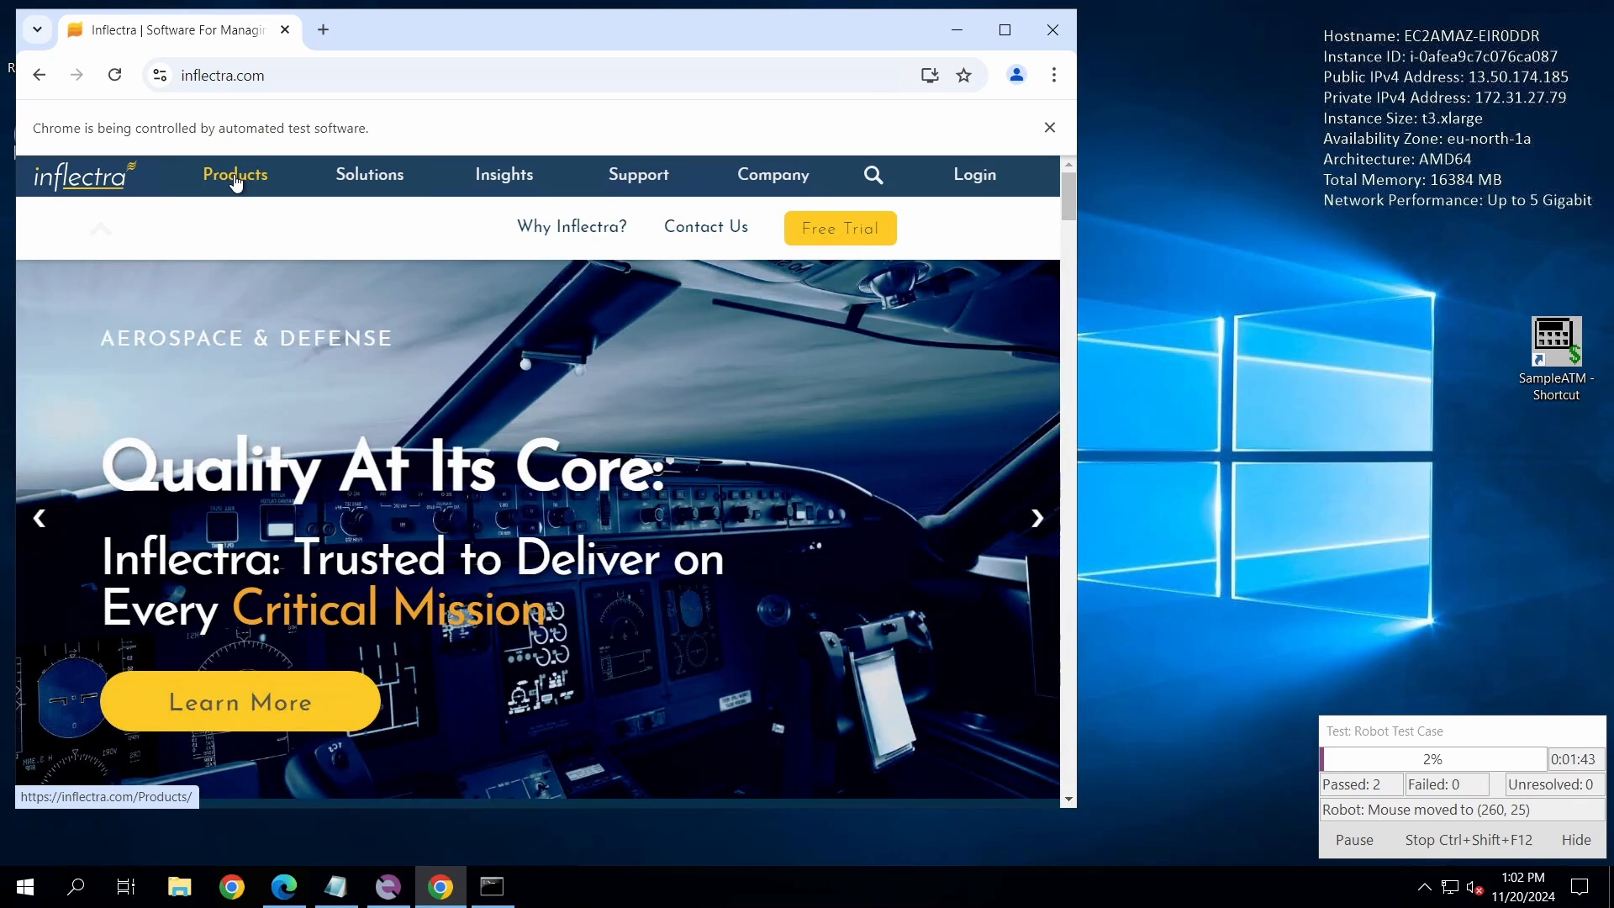
{"action": "key", "text": "alt+d"}
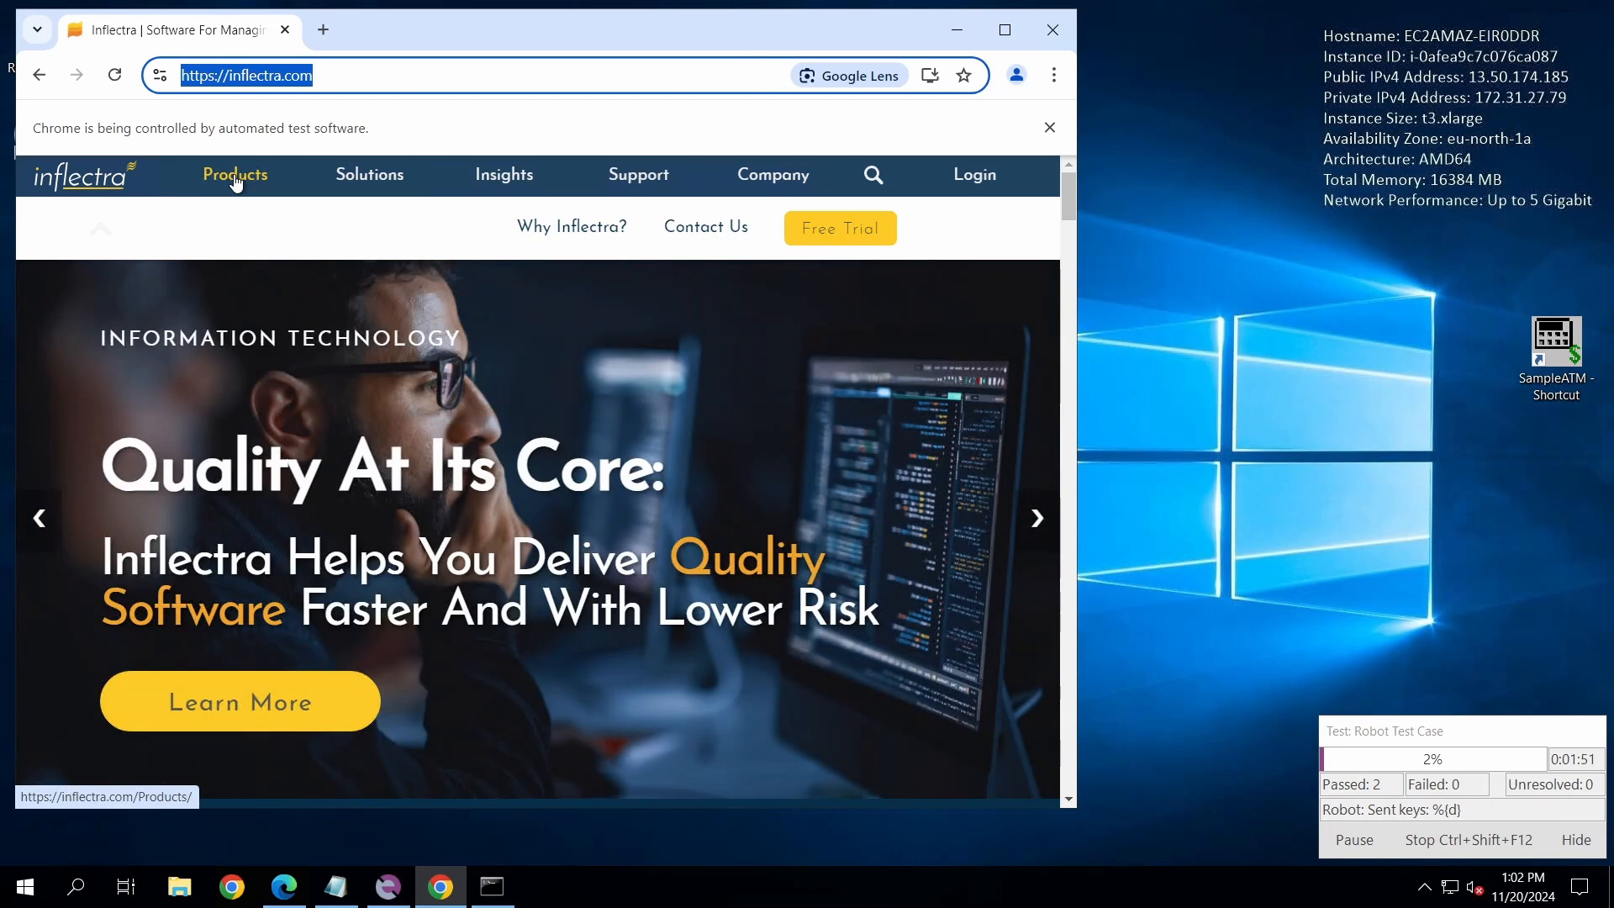
{"action": "type", "text": "https://inflectra.com/Products/"}
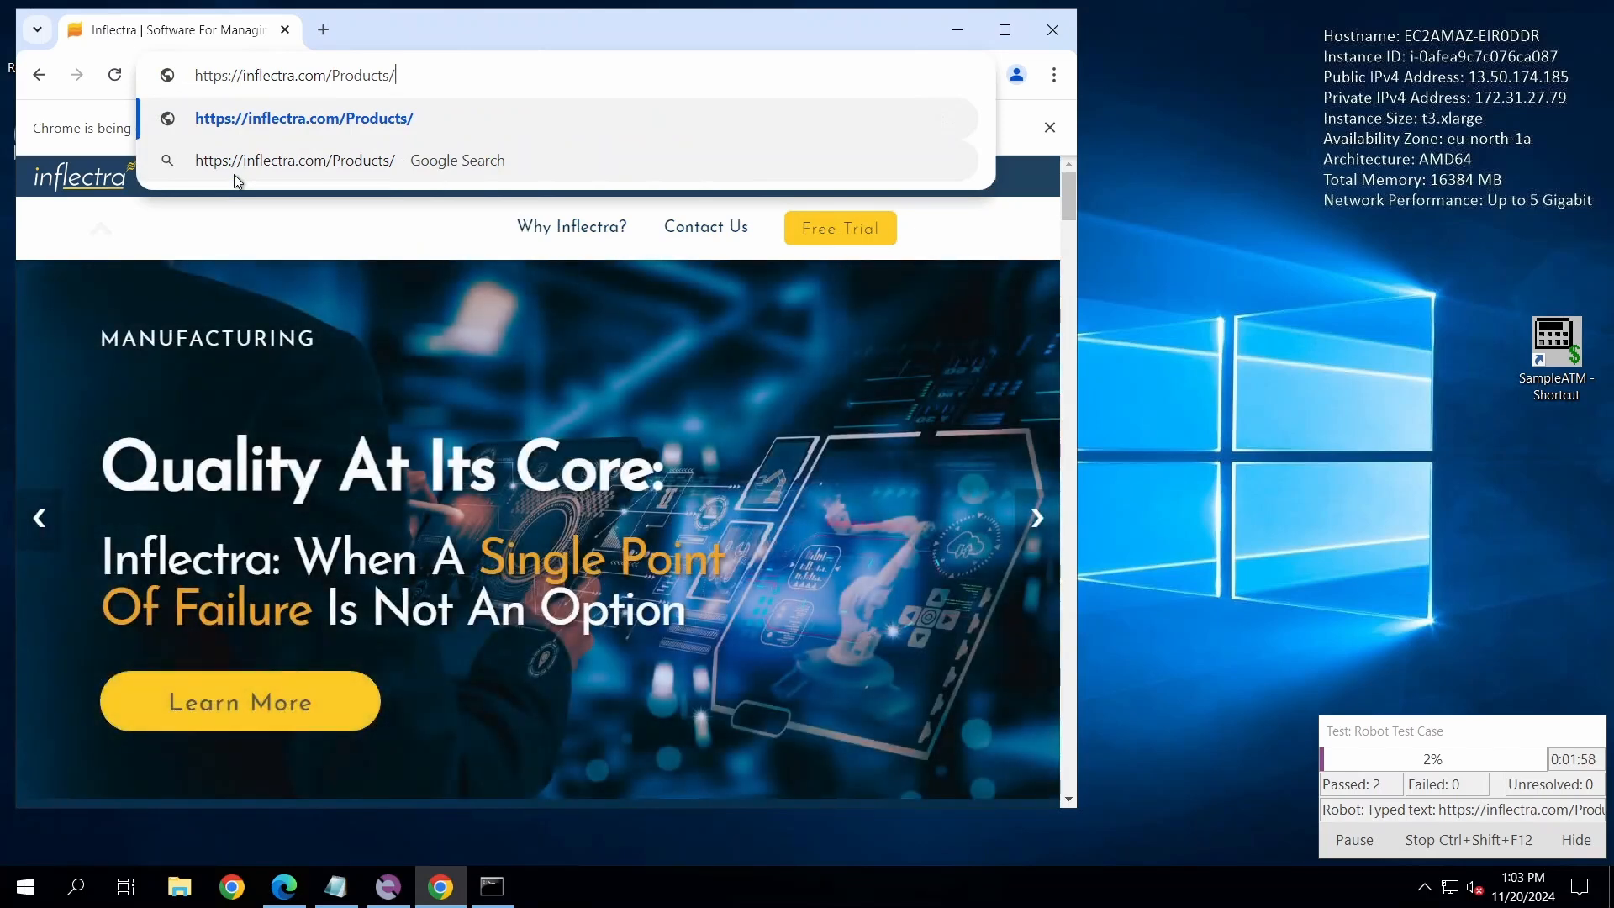
{"action": "key", "text": "Return"}
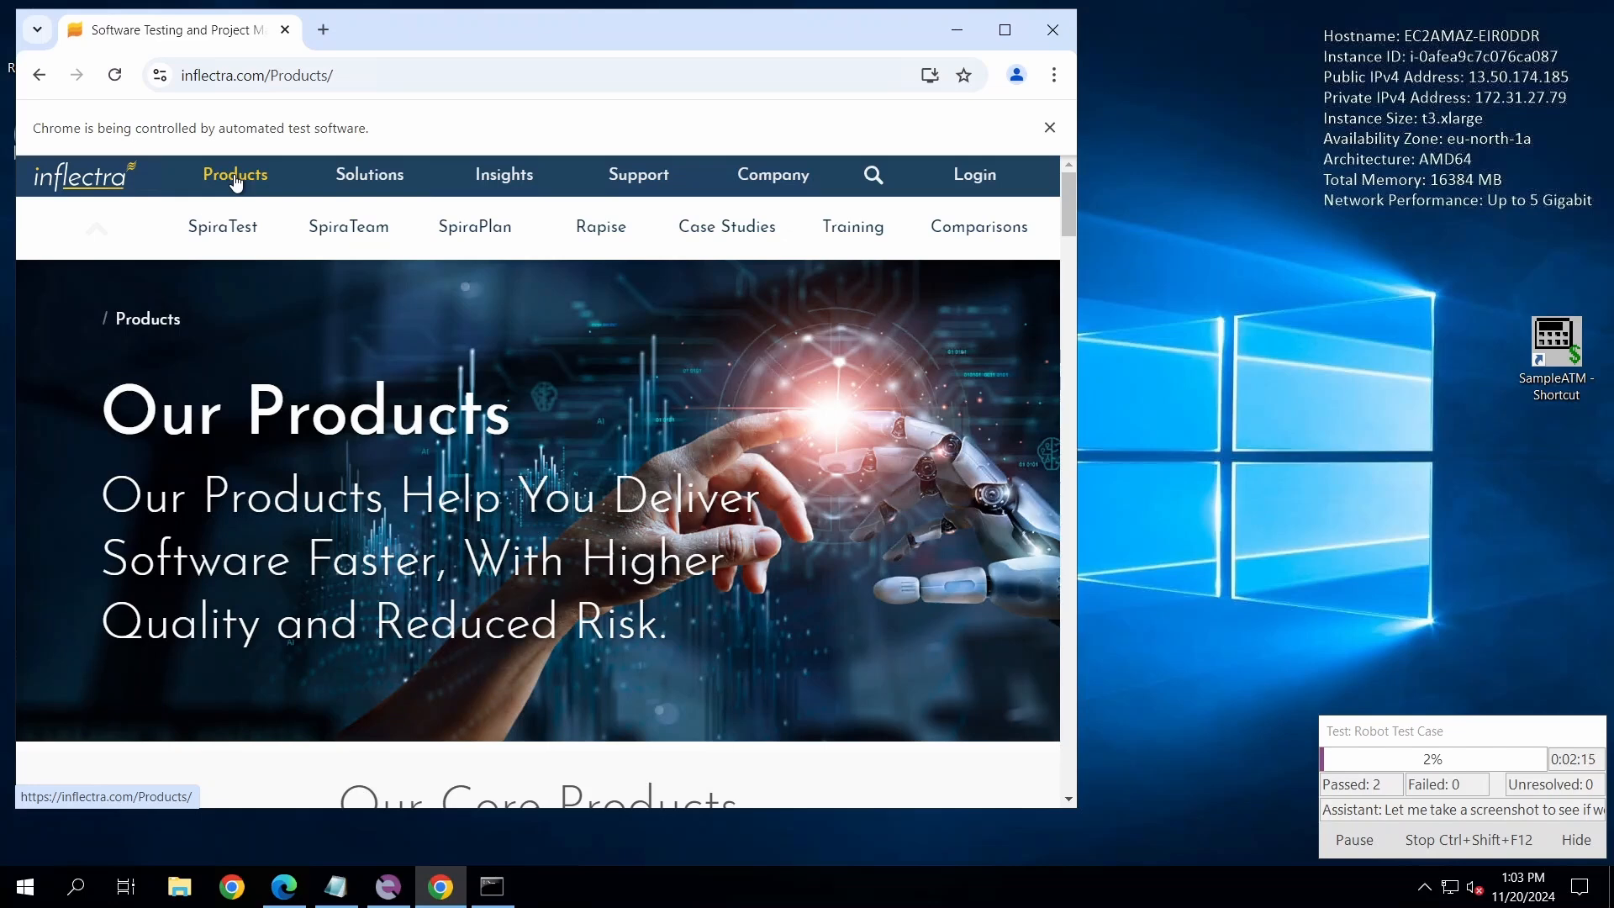
{"action": "left_click", "coordinate": [601, 227]}
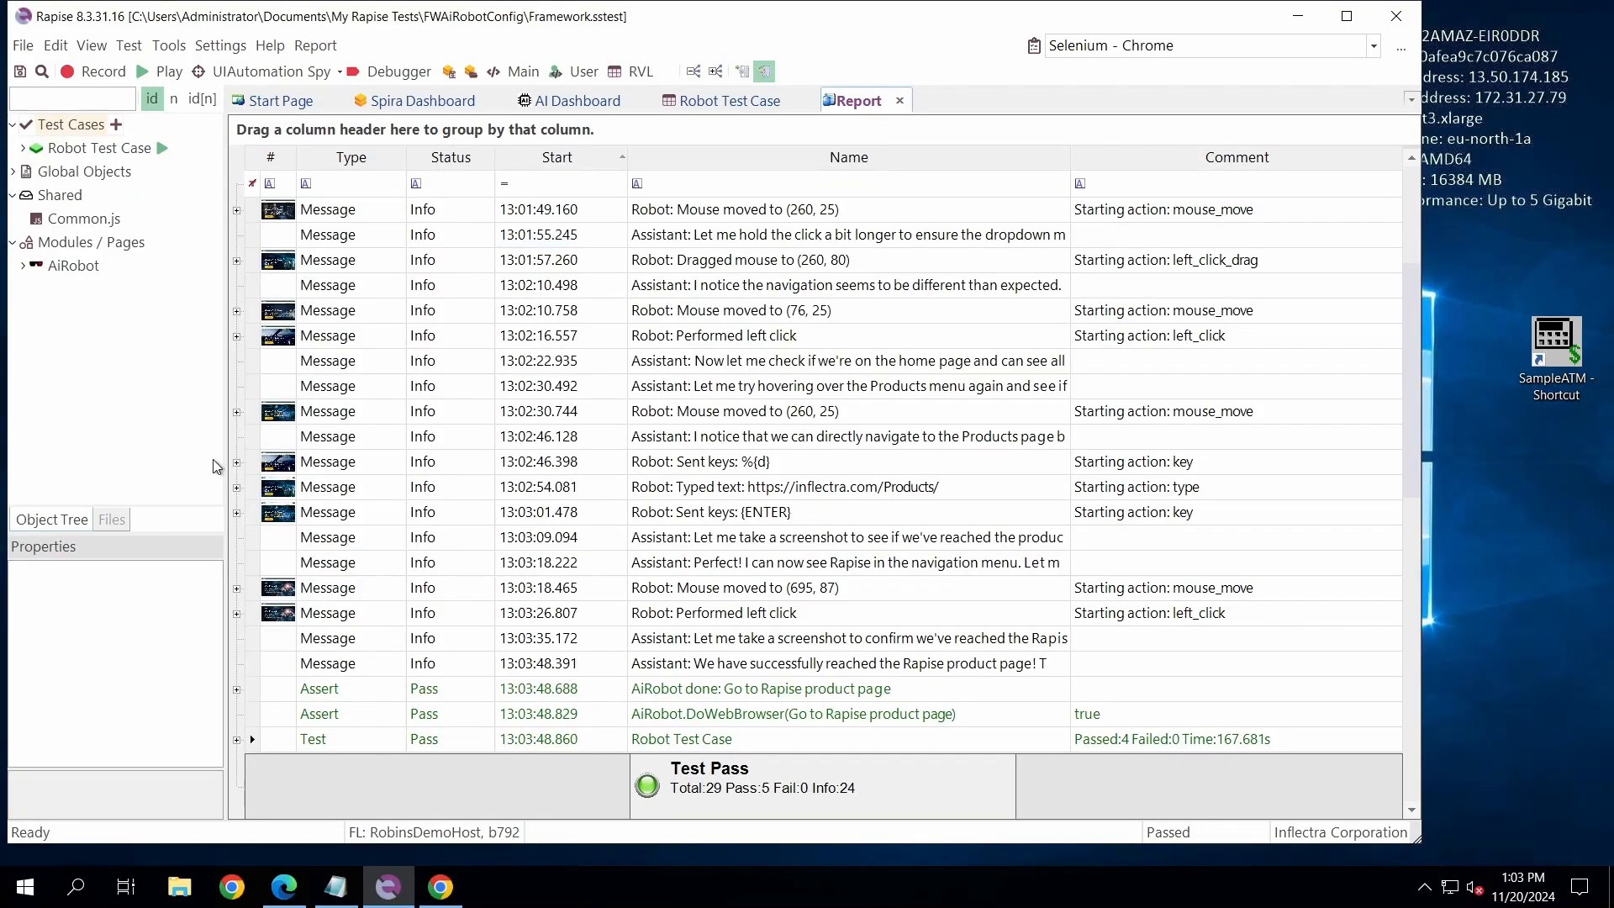
- Review the logged AiRobot actions in the execution report, and return to the Robot Test Case sheet
{"action": "scroll", "coordinate": [443, 576], "scroll_direction": "down", "scroll_amount": 1}
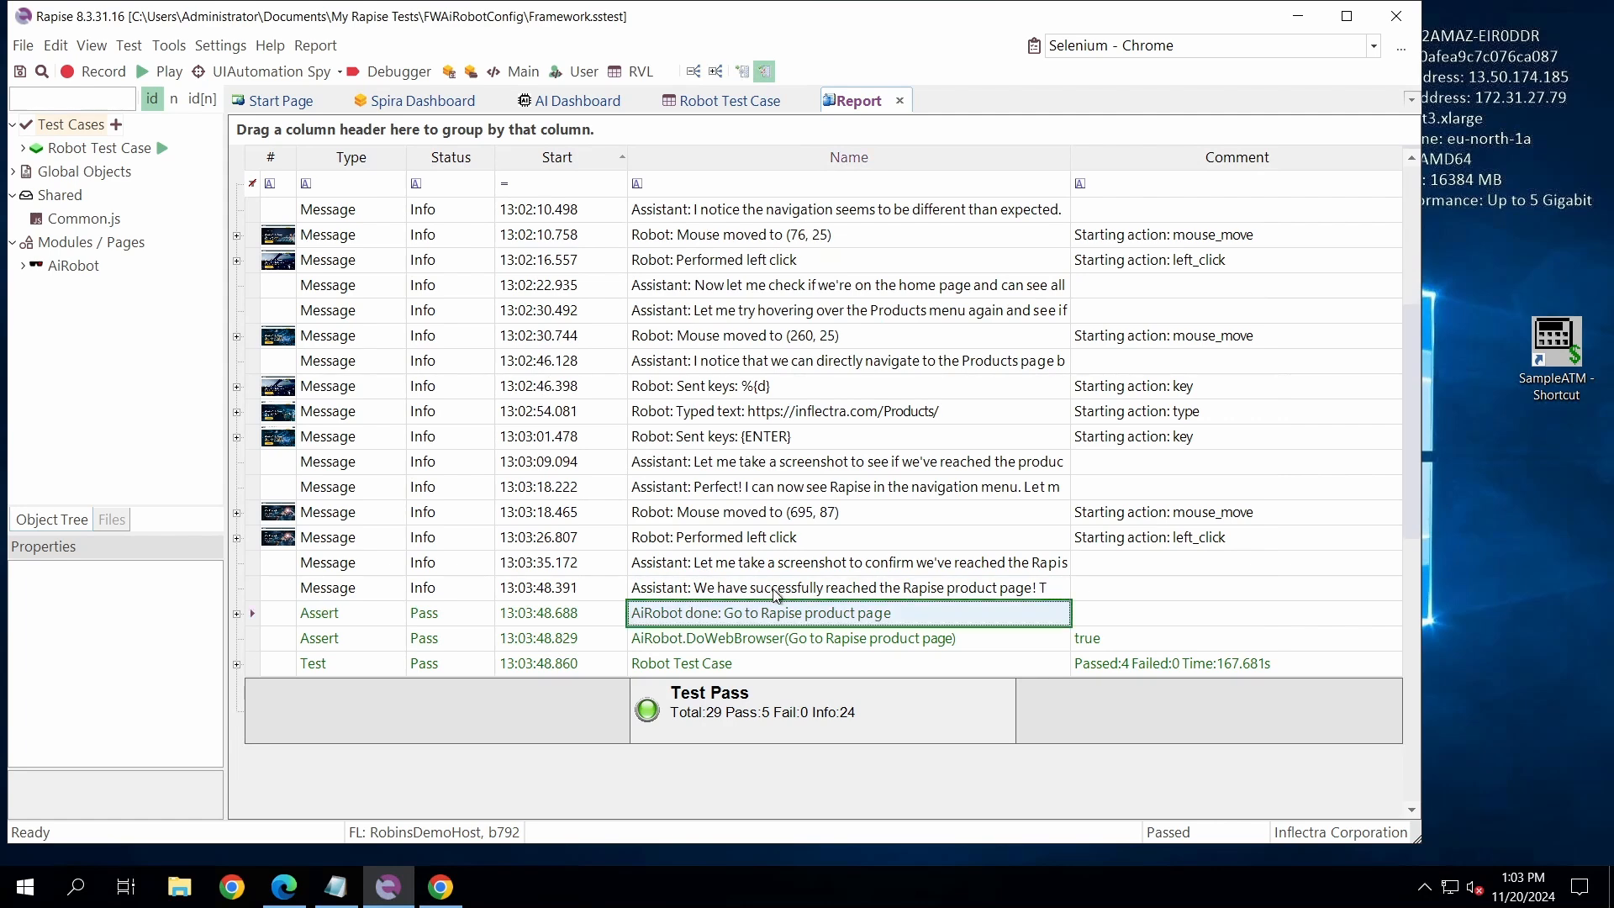
{"action": "scroll", "coordinate": [710, 424], "scroll_direction": "up", "scroll_amount": 3}
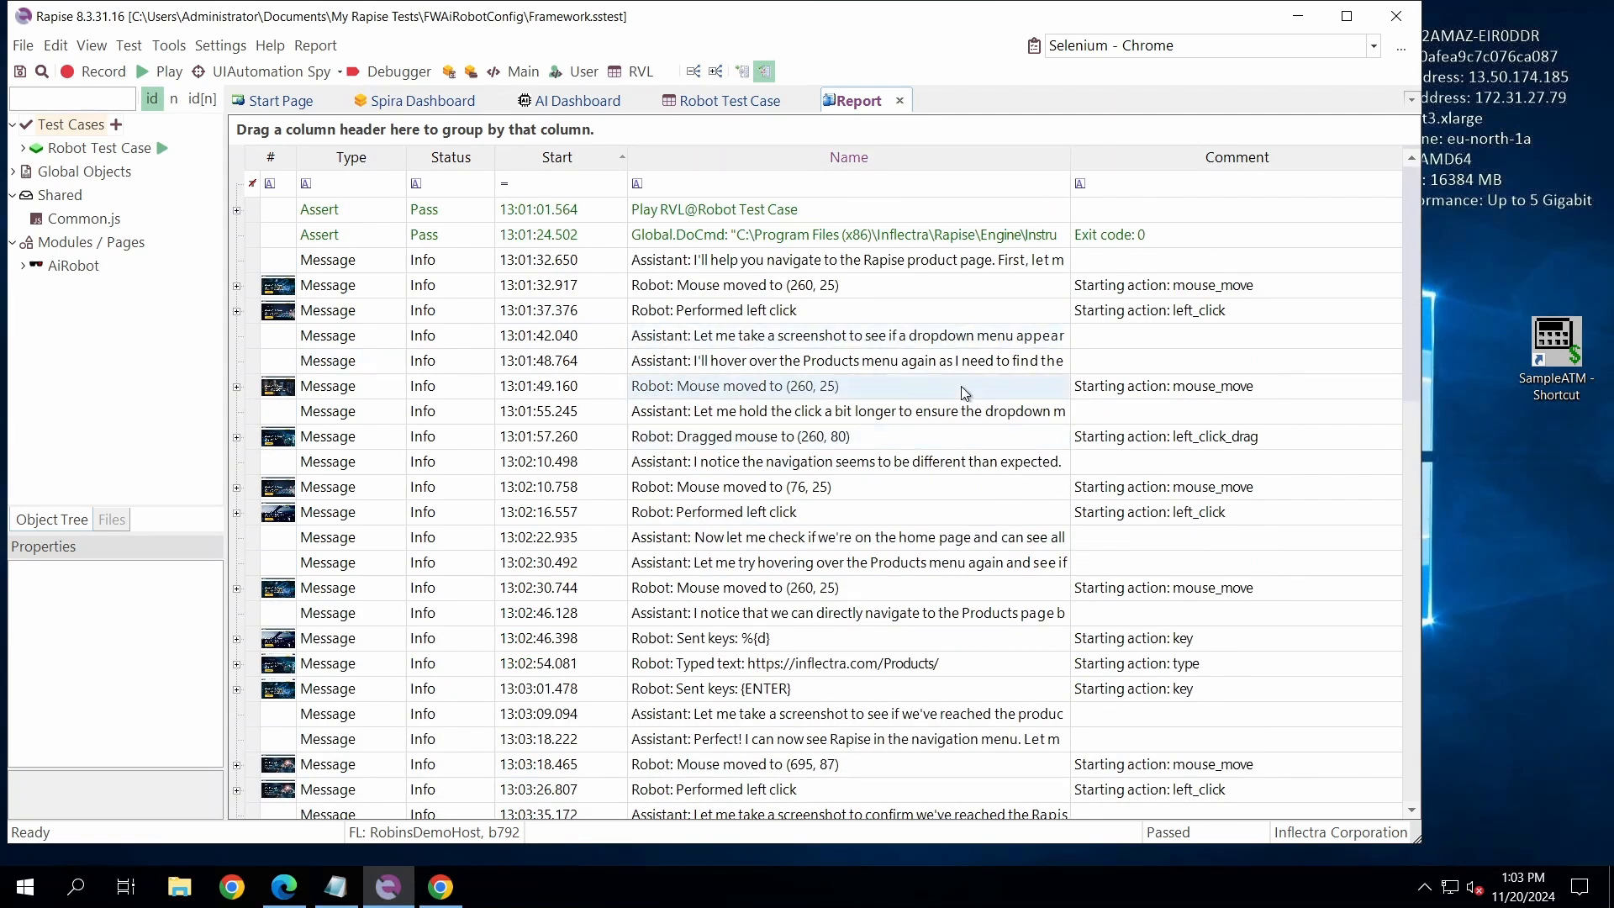
{"action": "left_click", "coordinate": [726, 102]}
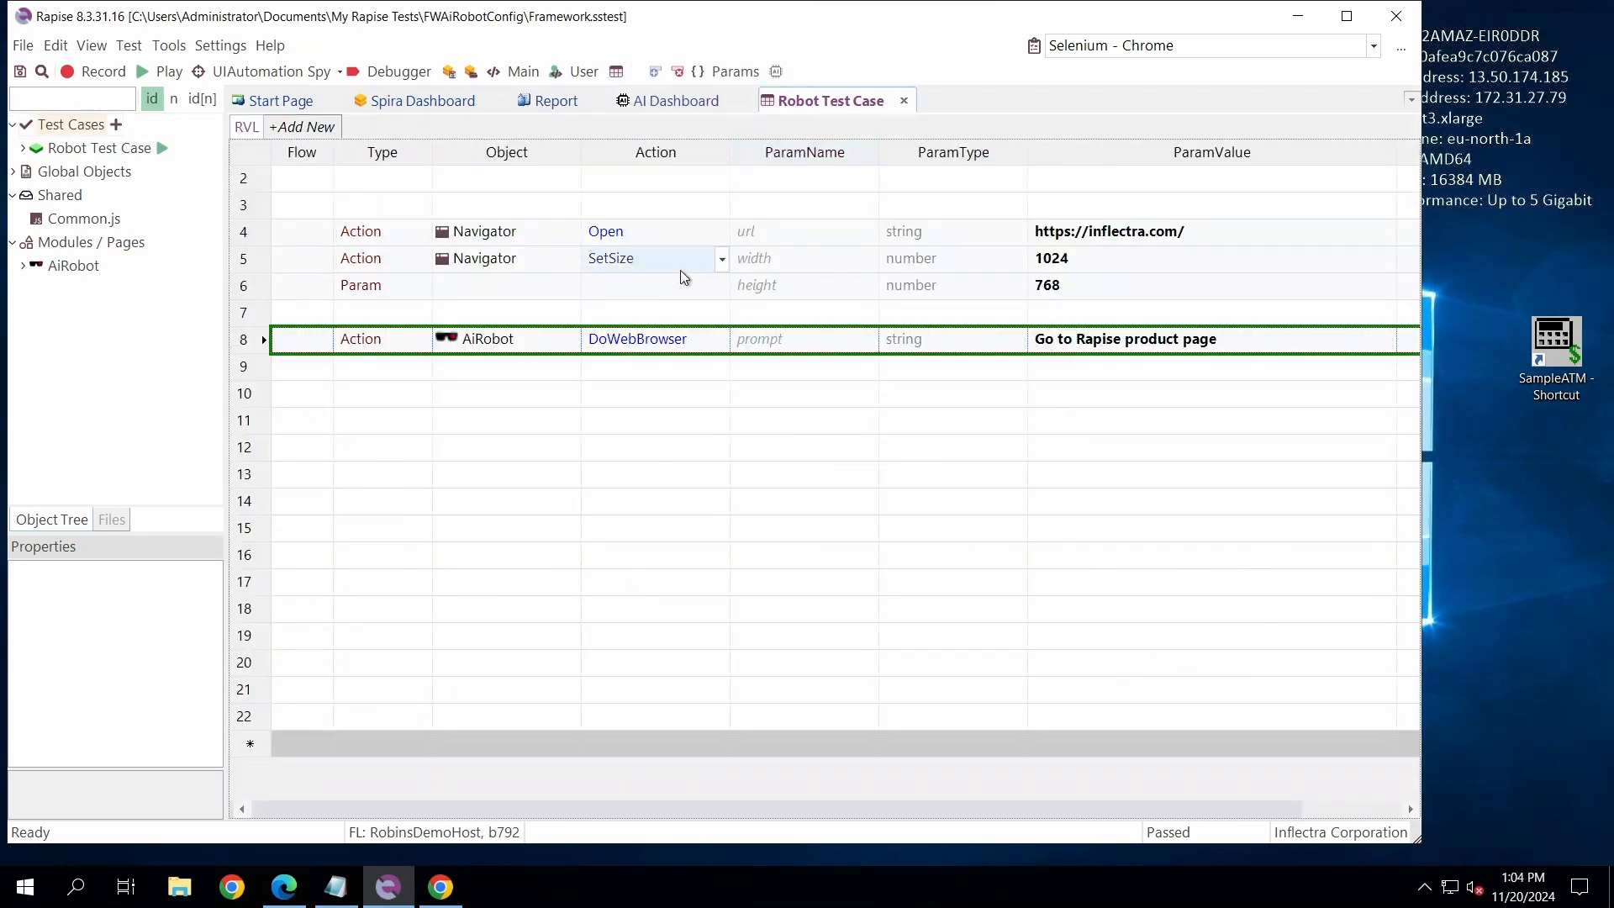